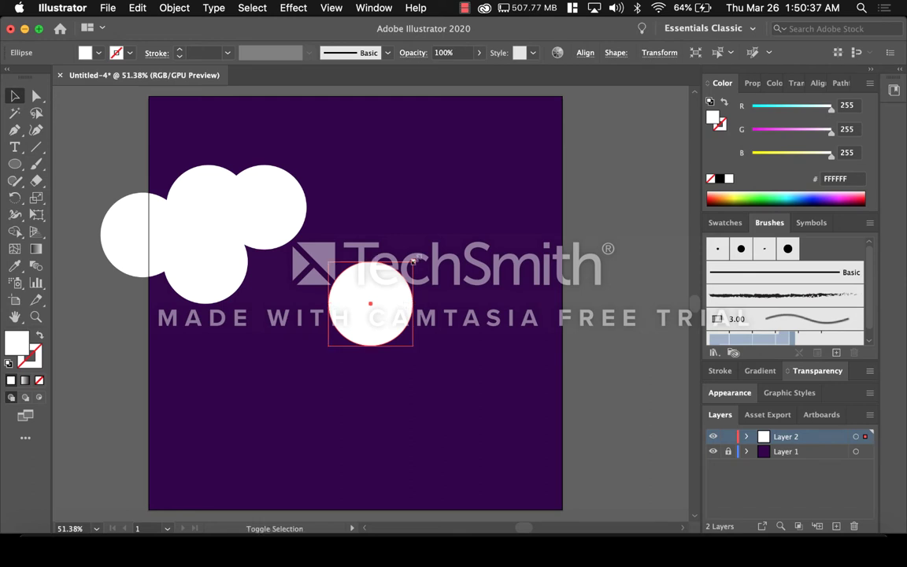
Step: Shrink the loose white circle to about two-thirds size and place four copies along the cloud's lower edge and right end
{"action": "left_click_drag", "start_coordinate": [413, 261], "coordinate": [265, 259]}
{"action": "key", "text": "super+v"}
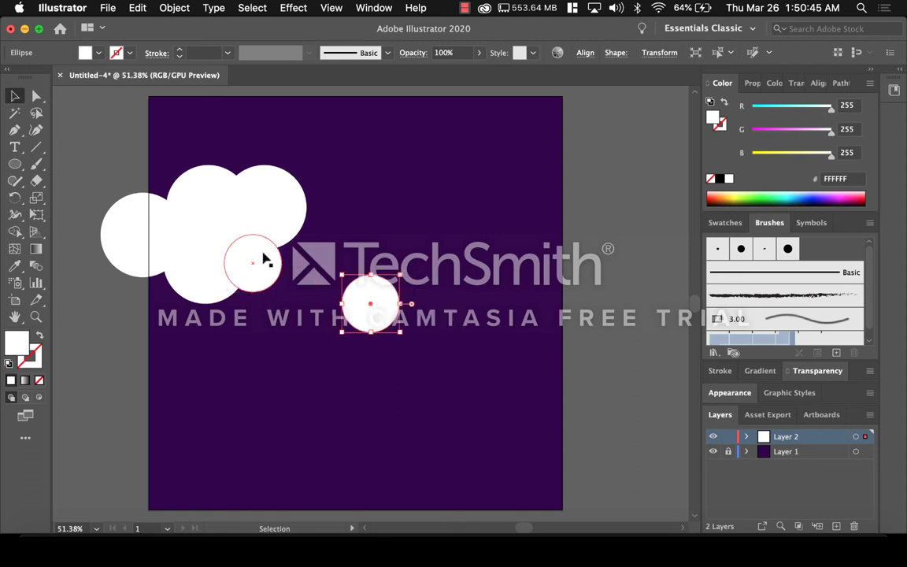
{"action": "left_click_drag", "start_coordinate": [374, 285], "coordinate": [299, 209]}
{"action": "key", "text": "super+v"}
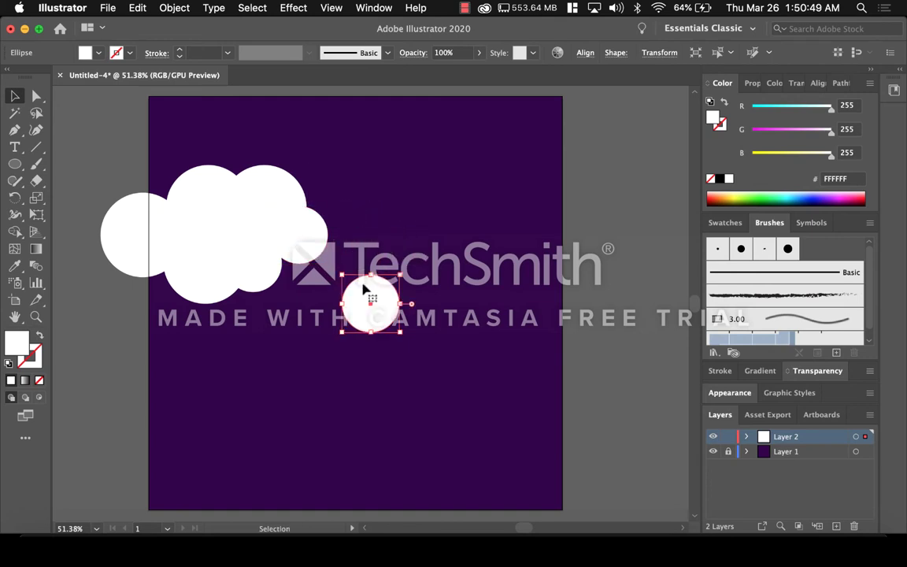
{"action": "left_click_drag", "start_coordinate": [363, 294], "coordinate": [154, 280]}
{"action": "key", "text": "super+v"}
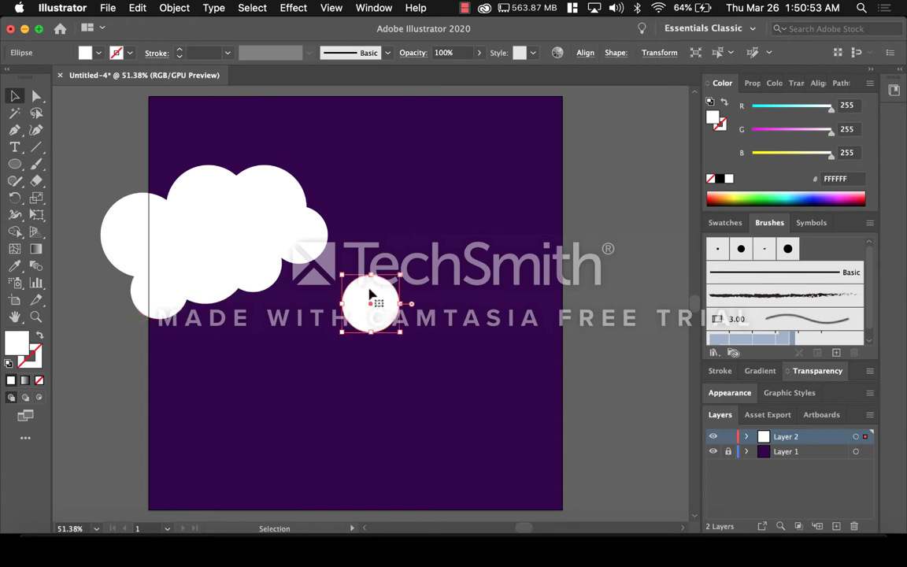
{"action": "left_click_drag", "start_coordinate": [356, 285], "coordinate": [324, 203]}
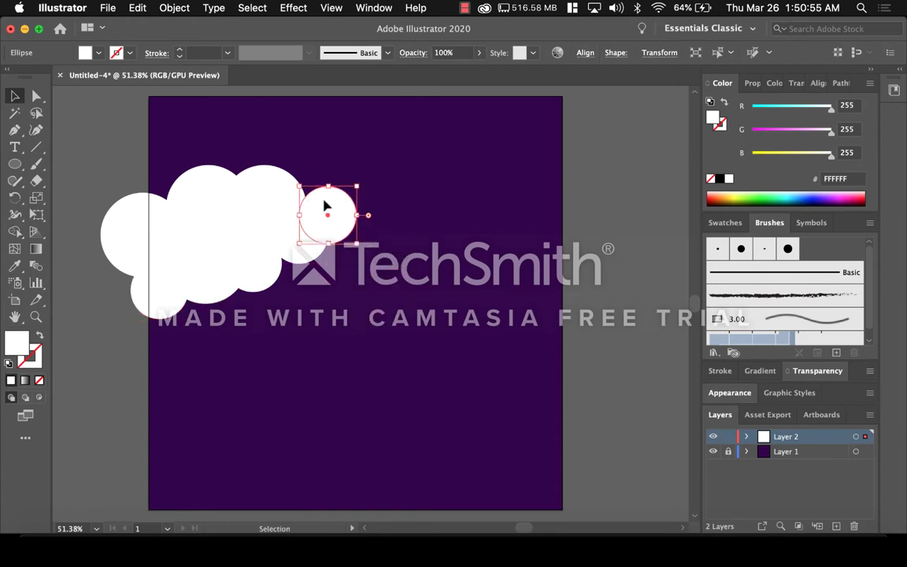
Step: Add four more small white circles to the cloud, three filling out its right end and one at its lower-left tip
{"action": "key", "text": "super+v"}
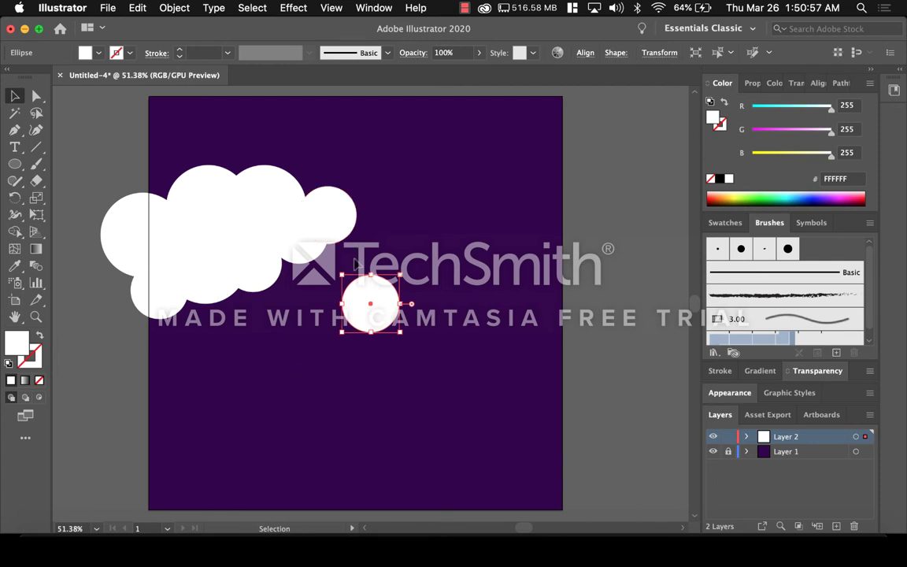
{"action": "left_click_drag", "start_coordinate": [356, 299], "coordinate": [288, 271]}
{"action": "key", "text": "super+v"}
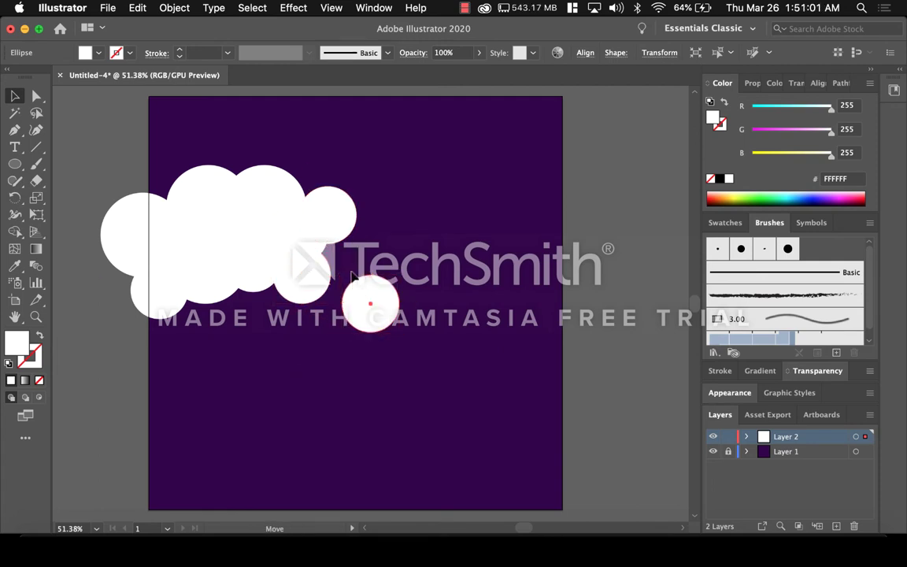
{"action": "left_click_drag", "start_coordinate": [360, 293], "coordinate": [329, 243]}
{"action": "key", "text": "super+v"}
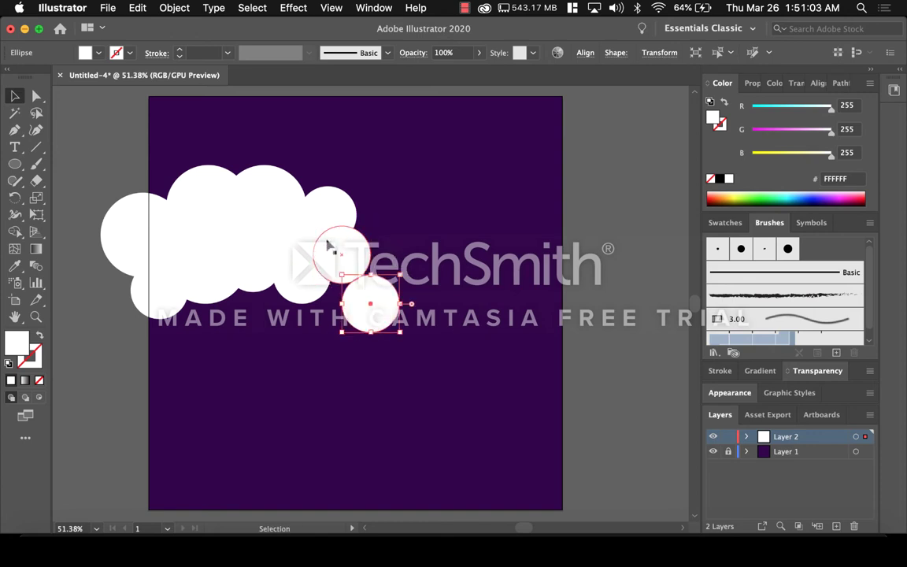
{"action": "left_click_drag", "start_coordinate": [355, 285], "coordinate": [345, 206]}
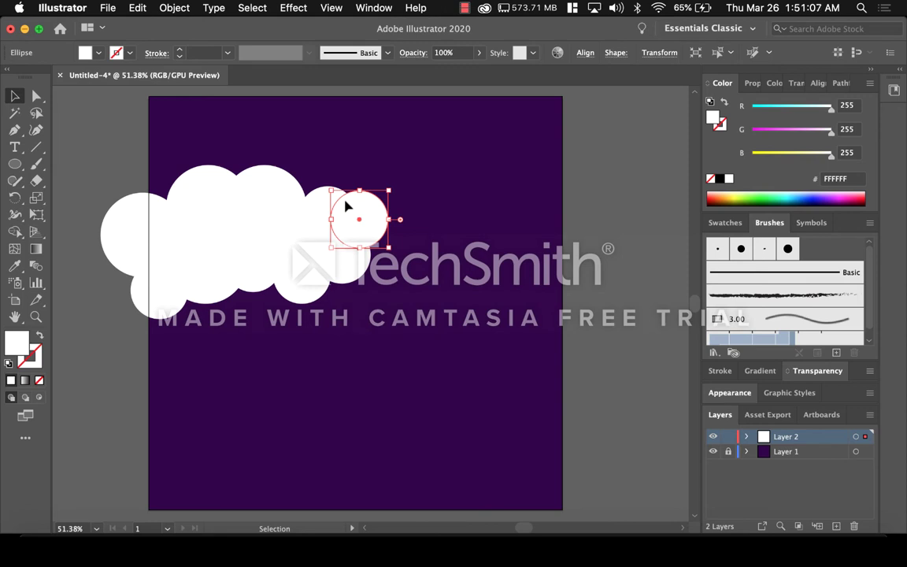
{"action": "key", "text": "super+v"}
{"action": "left_click_drag", "start_coordinate": [370, 297], "coordinate": [110, 281]}
{"action": "left_click", "coordinate": [89, 376]}
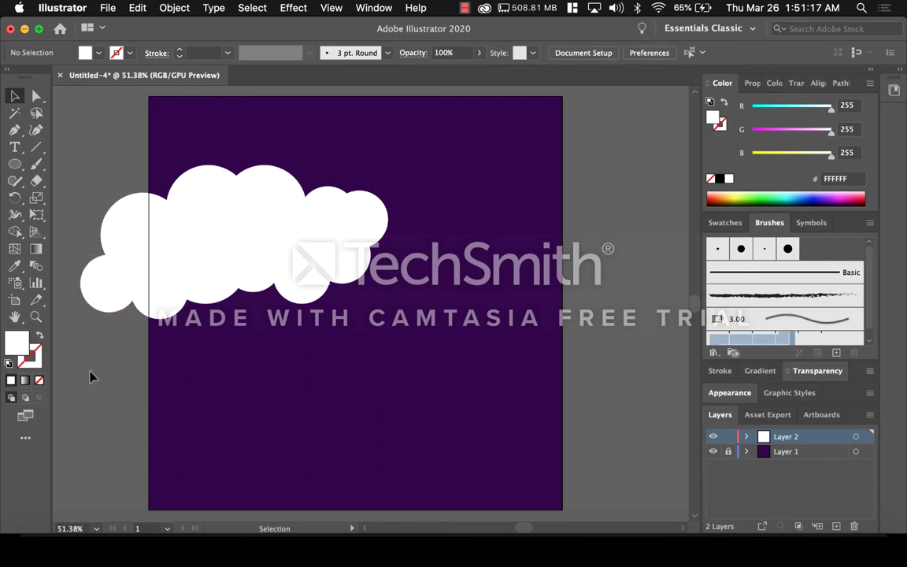
Step: Group all the cloud's circles and shift the grouped cloud slightly up, overlapping the artboard's left edge
{"action": "left_click_drag", "start_coordinate": [102, 275], "coordinate": [344, 238]}
{"action": "left_click_drag", "start_coordinate": [231, 235], "coordinate": [399, 344]}
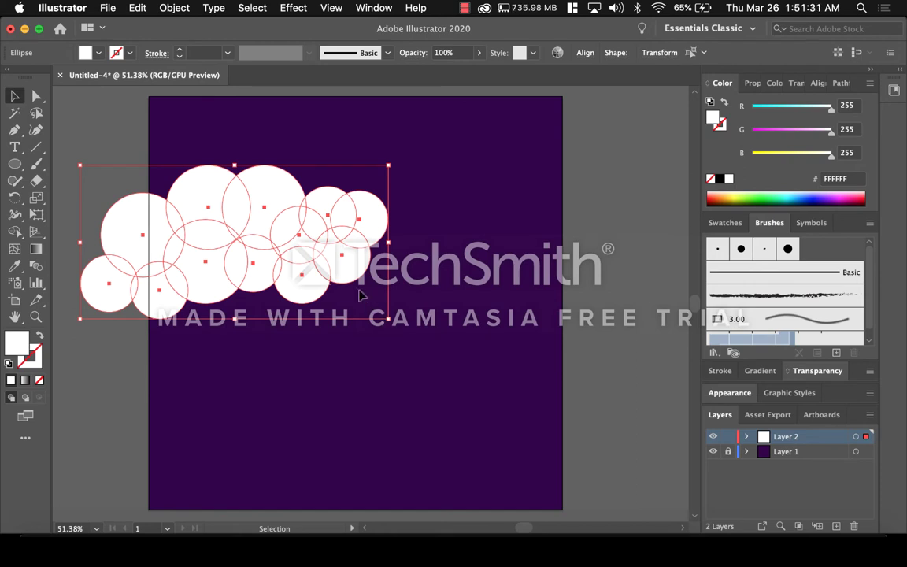
{"action": "left_click", "coordinate": [175, 8]}
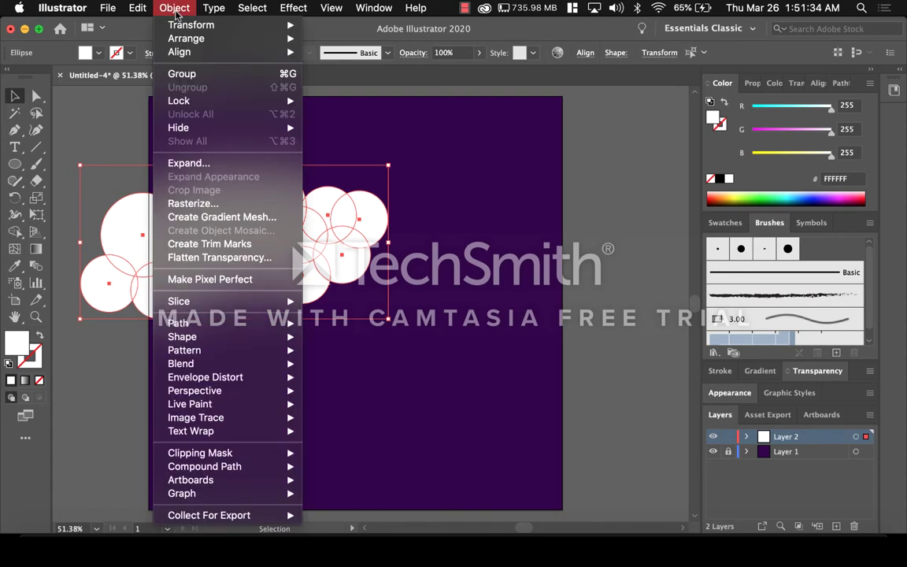
{"action": "left_click", "coordinate": [183, 74]}
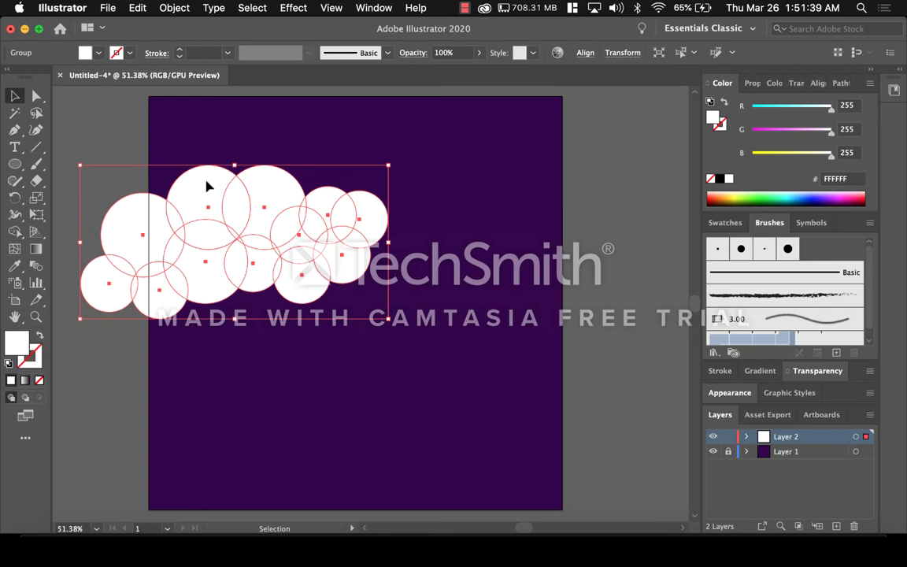
{"action": "left_click_drag", "start_coordinate": [208, 186], "coordinate": [264, 182]}
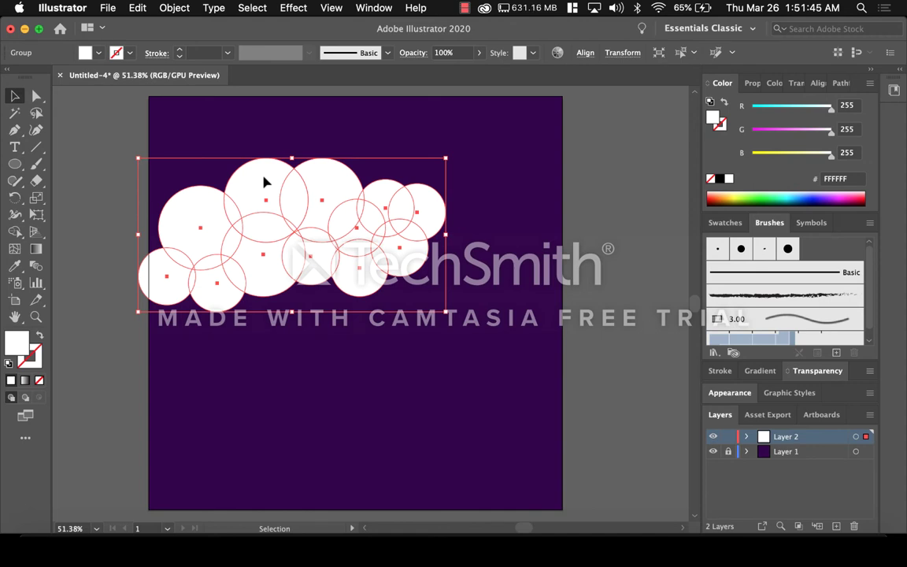
{"action": "left_click_drag", "start_coordinate": [264, 182], "coordinate": [198, 174]}
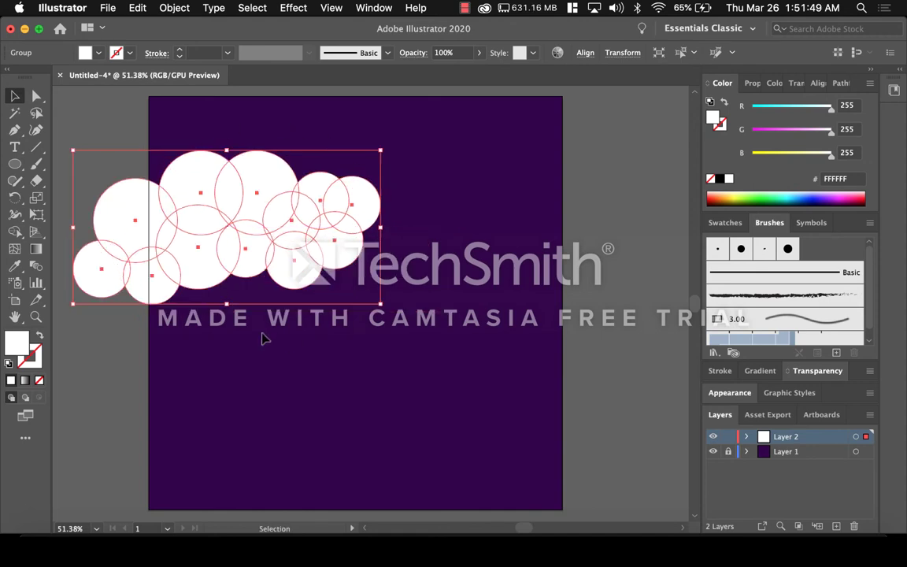
Step: Make two copies of the cloud and arrange the three at the artboard's upper right, lower middle and left edge
{"action": "key", "text": "a"}
{"action": "key", "text": "super+v"}
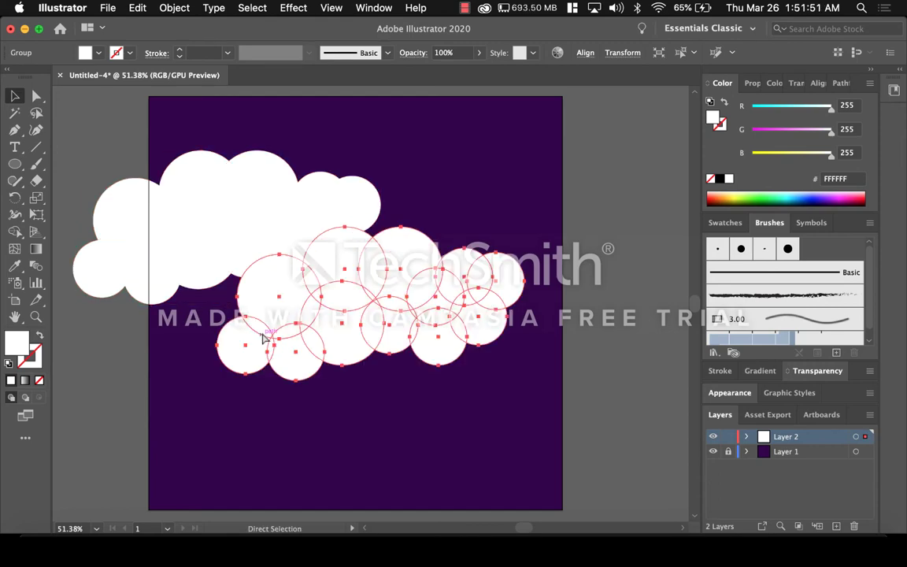
{"action": "key", "text": "v"}
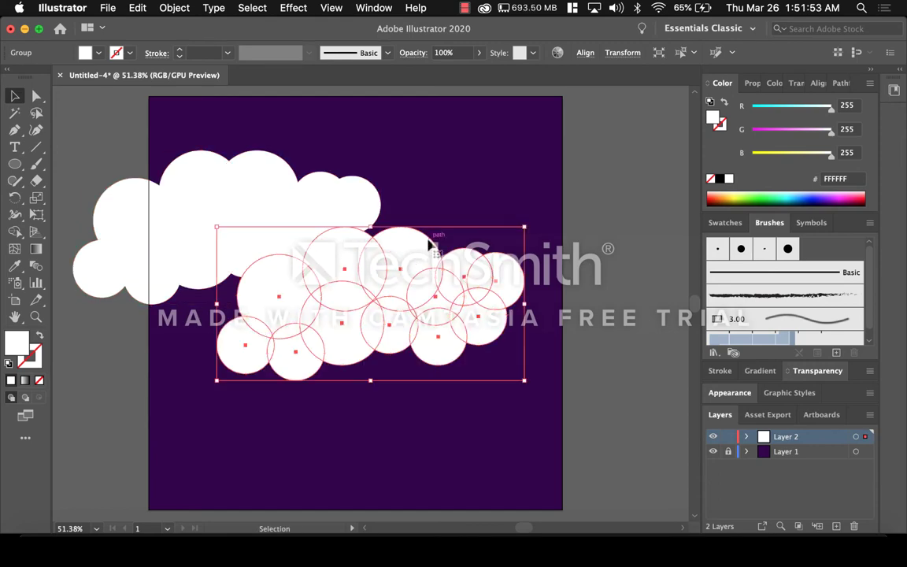
{"action": "left_click_drag", "start_coordinate": [445, 235], "coordinate": [614, 126]}
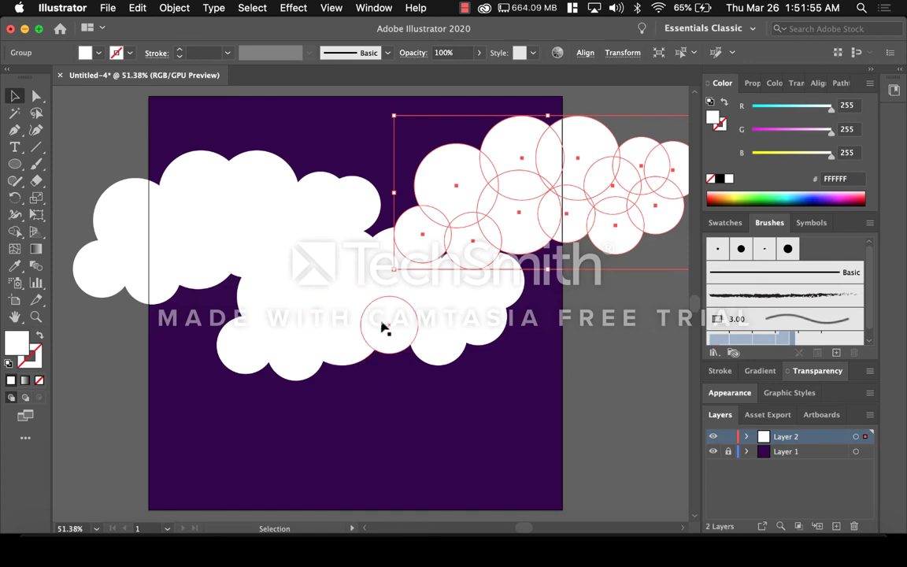
{"action": "left_click_drag", "start_coordinate": [385, 324], "coordinate": [399, 450]}
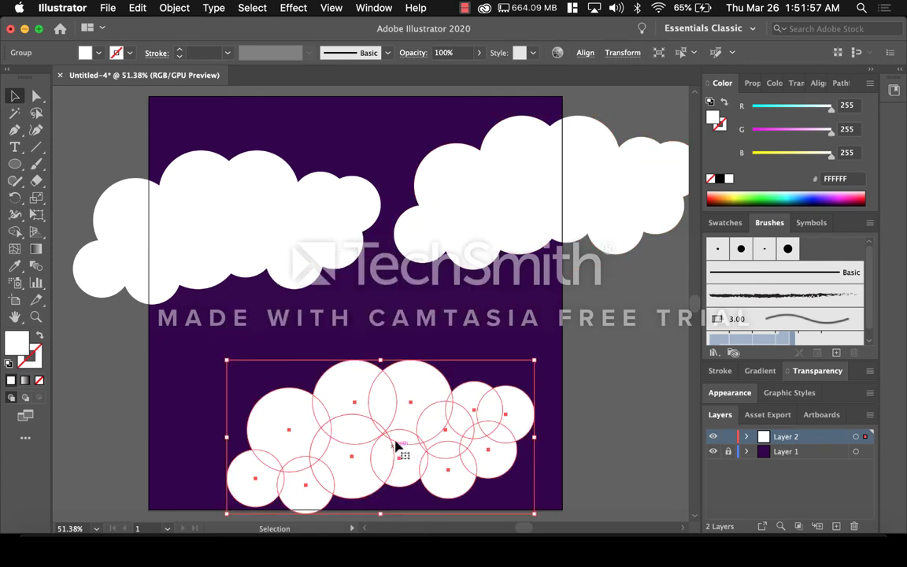
{"action": "left_click_drag", "start_coordinate": [275, 218], "coordinate": [263, 254]}
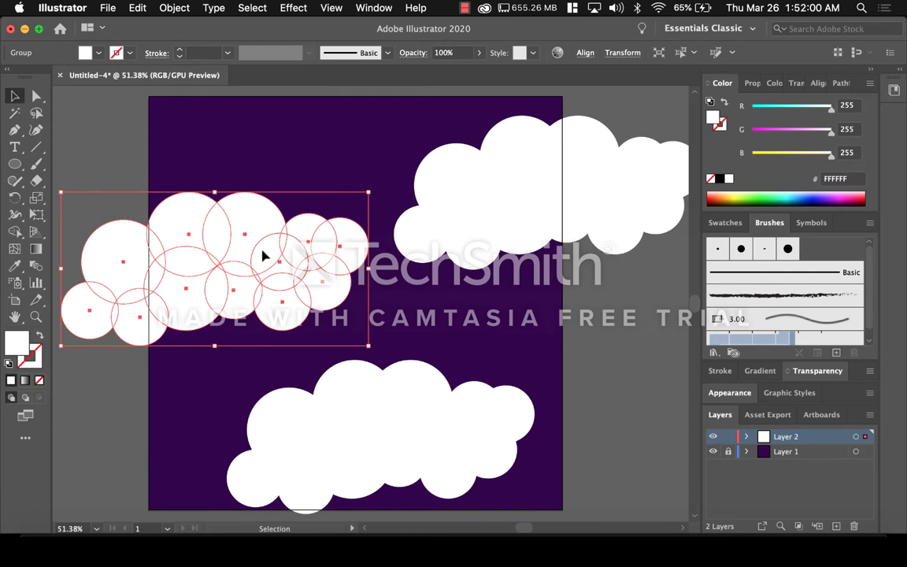
{"action": "left_click", "coordinate": [591, 334]}
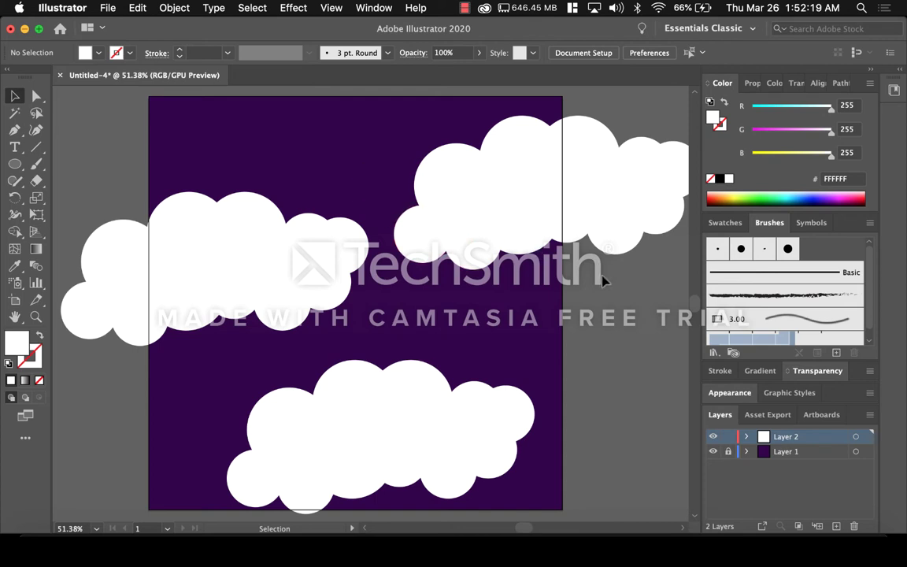
Step: Fill the upper-right cloud with dark blue, hex 3400A7
{"action": "left_click", "coordinate": [609, 182]}
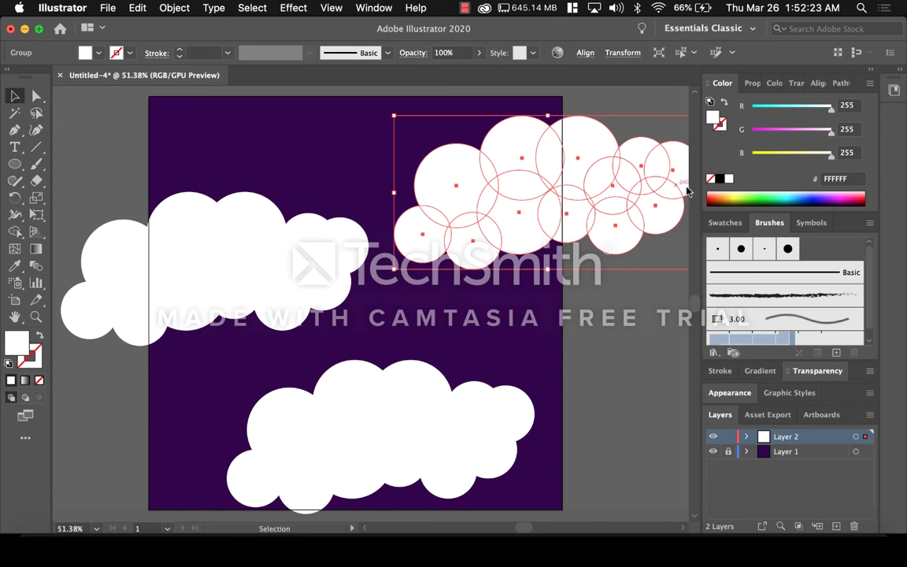
{"action": "left_click", "coordinate": [822, 195]}
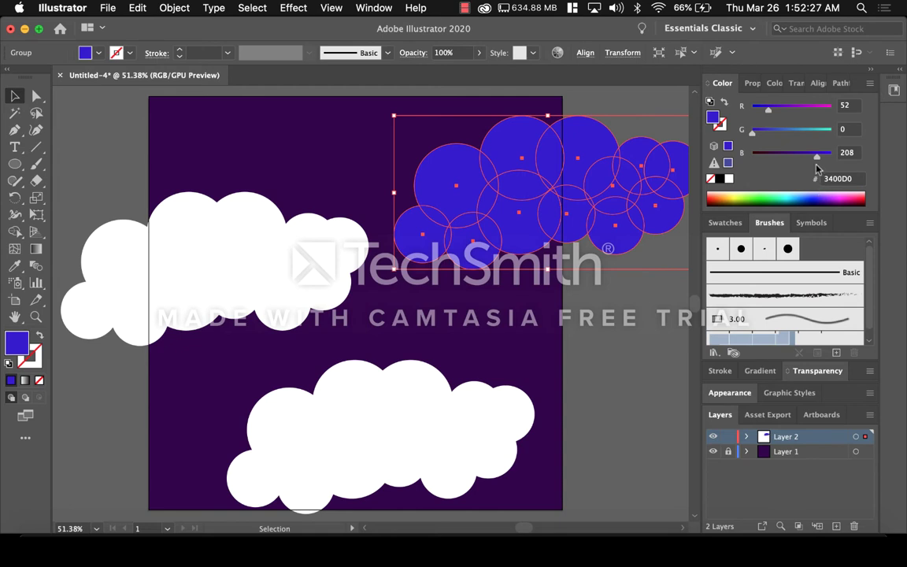
{"action": "left_click_drag", "start_coordinate": [818, 160], "coordinate": [804, 159]}
{"action": "left_click", "coordinate": [628, 320]}
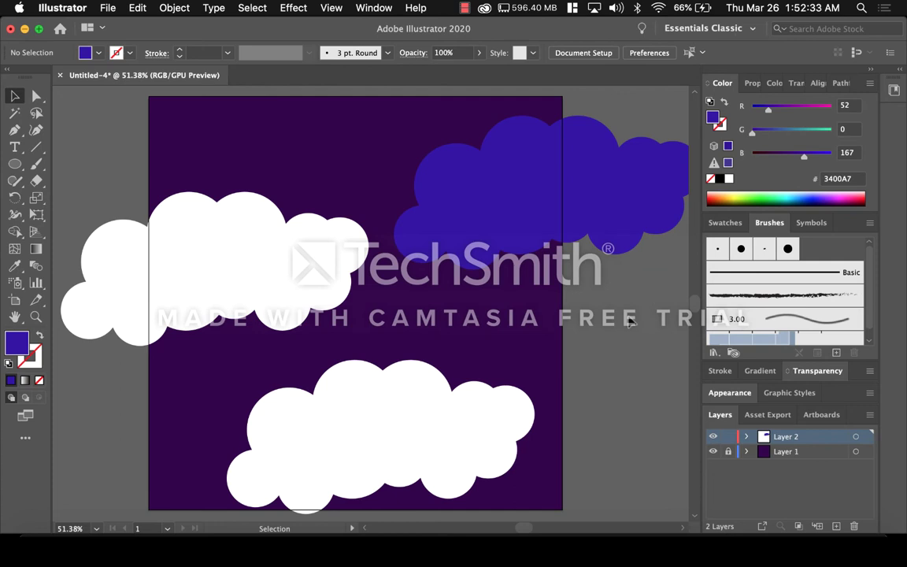
Step: Fill the left cloud with purple, hex 921BB9
{"action": "left_click", "coordinate": [281, 263]}
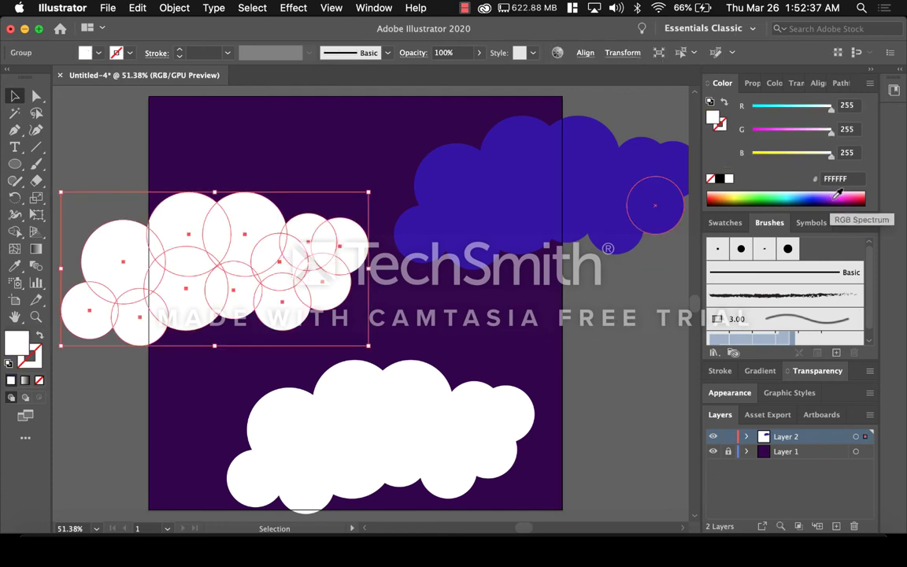
{"action": "left_click", "coordinate": [751, 197]}
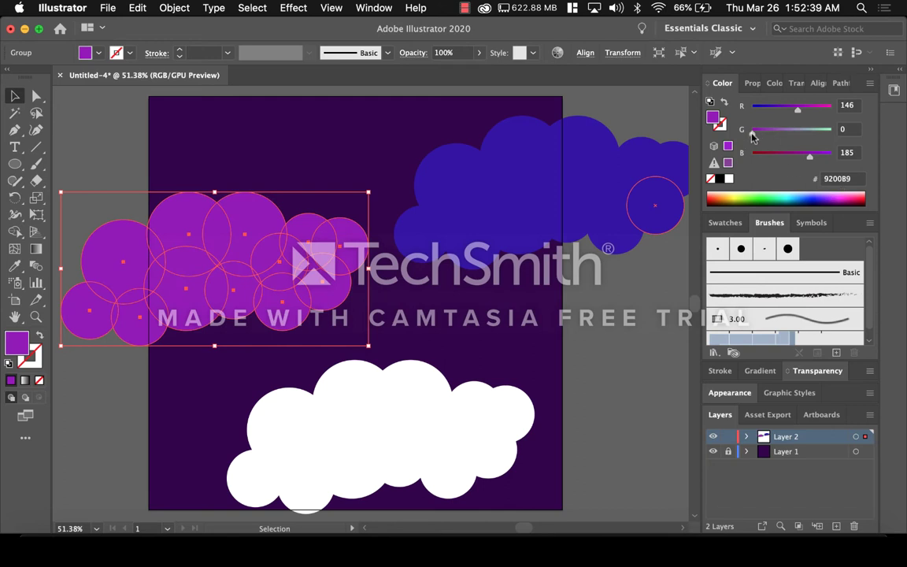
{"action": "left_click_drag", "start_coordinate": [751, 130], "coordinate": [760, 131]}
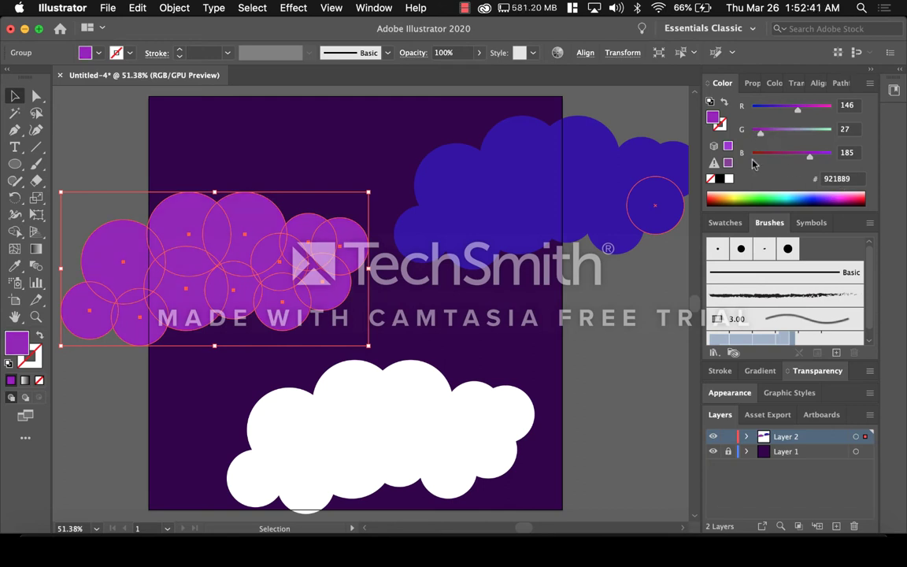
{"action": "left_click", "coordinate": [629, 306]}
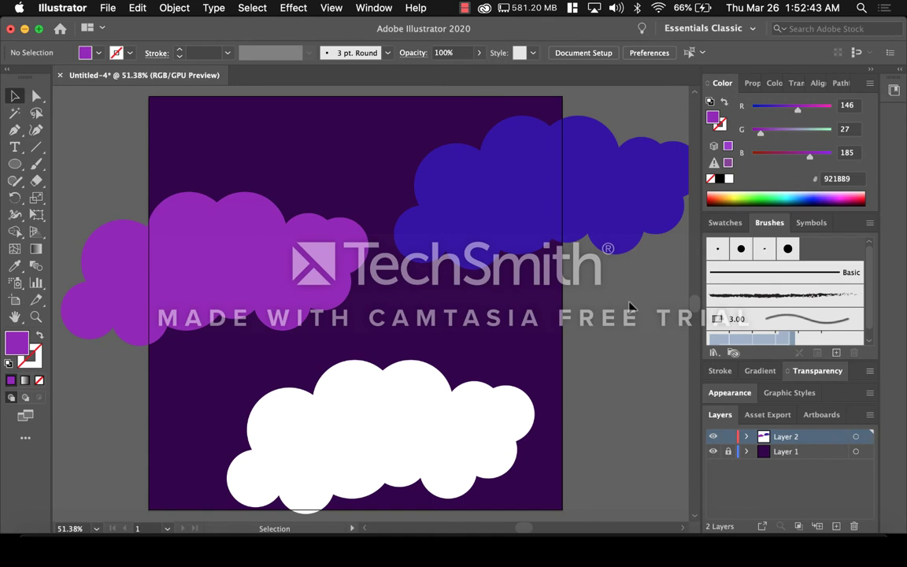
Step: Fill the bottom cloud with light purple C373FF and darken it with the CMYK black value at 59%
{"action": "left_click", "coordinate": [428, 423]}
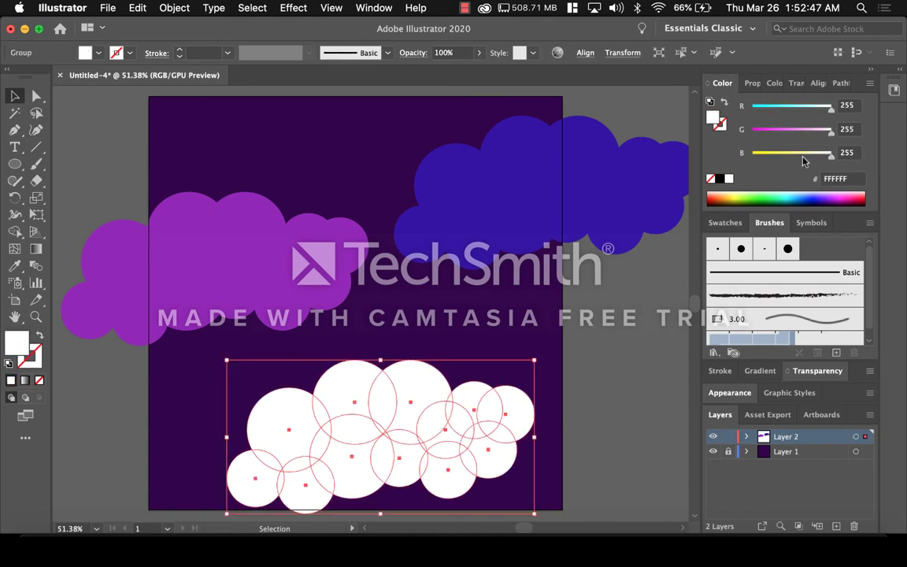
{"action": "left_click", "coordinate": [831, 194]}
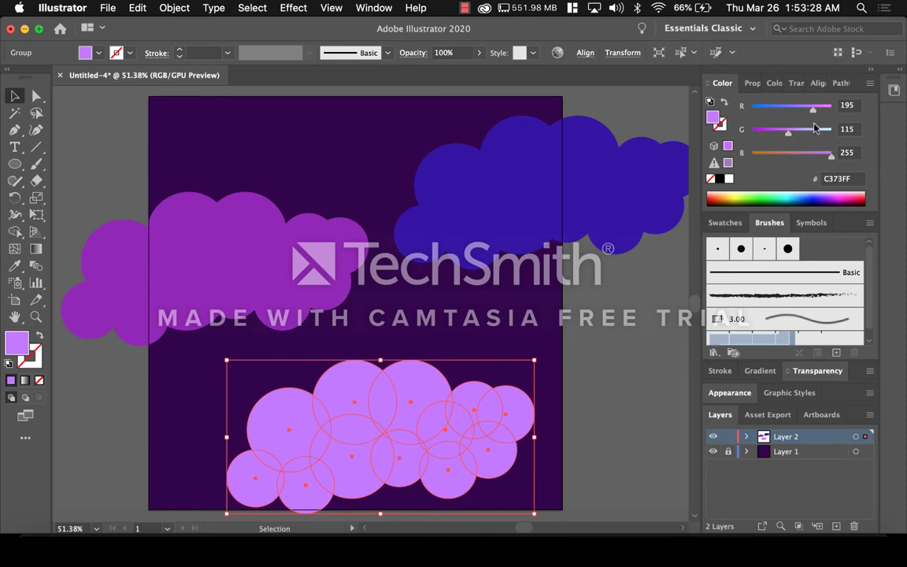
{"action": "left_click", "coordinate": [870, 83]}
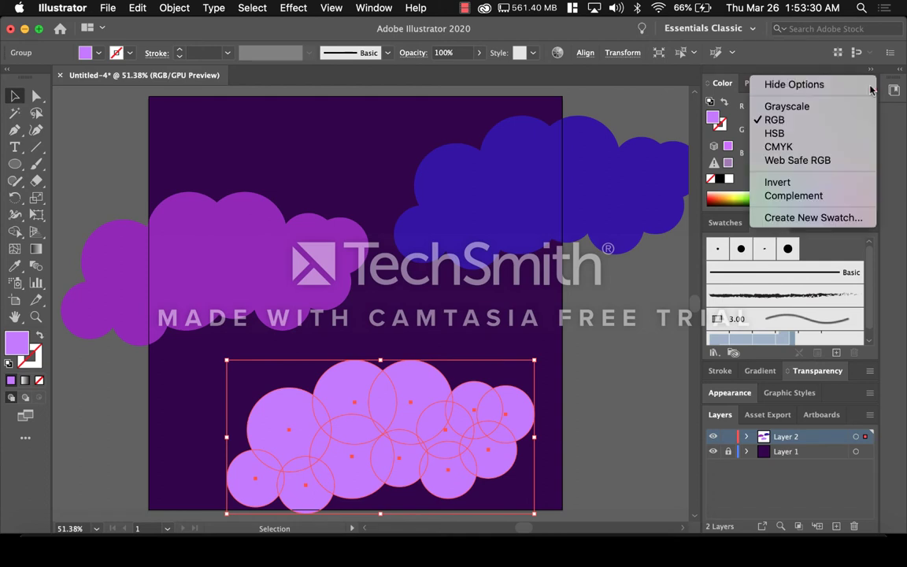
{"action": "left_click", "coordinate": [828, 149]}
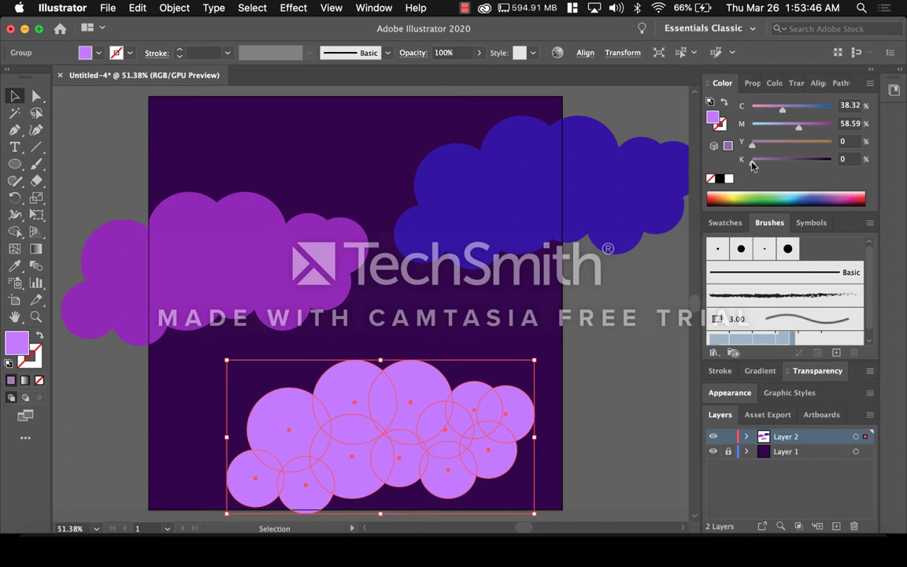
{"action": "left_click_drag", "start_coordinate": [752, 160], "coordinate": [799, 163]}
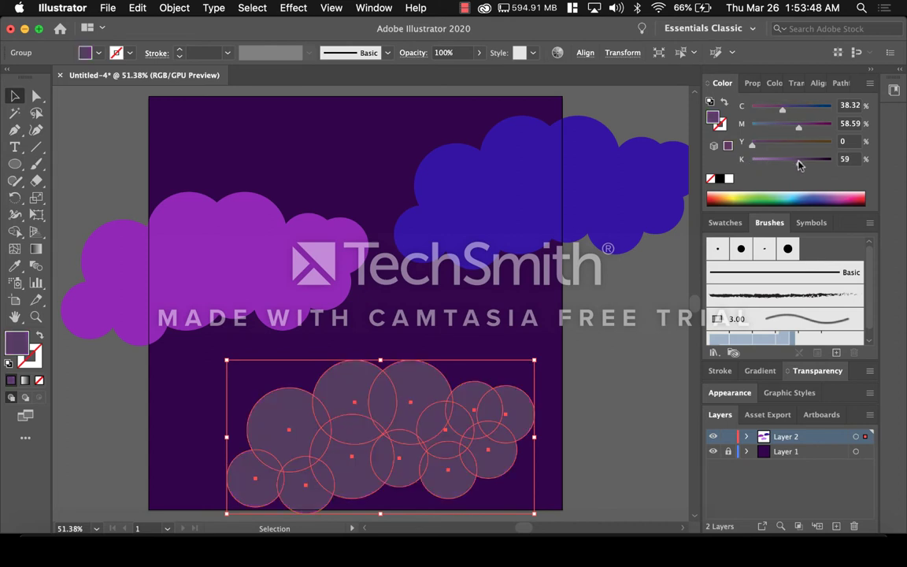
{"action": "left_click", "coordinate": [627, 335]}
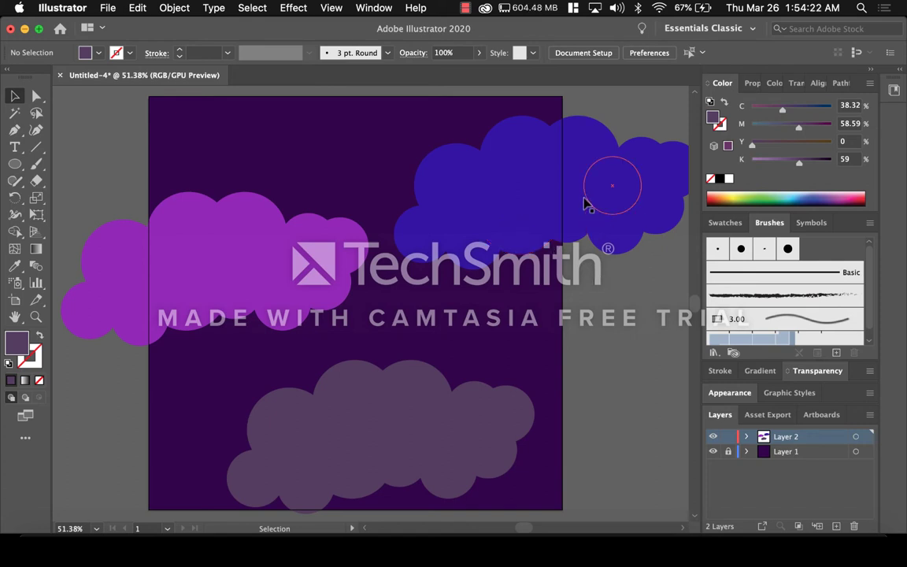
Step: Set the opacity of the cloud at the artboard's bottom to 10%
{"action": "left_click", "coordinate": [401, 416]}
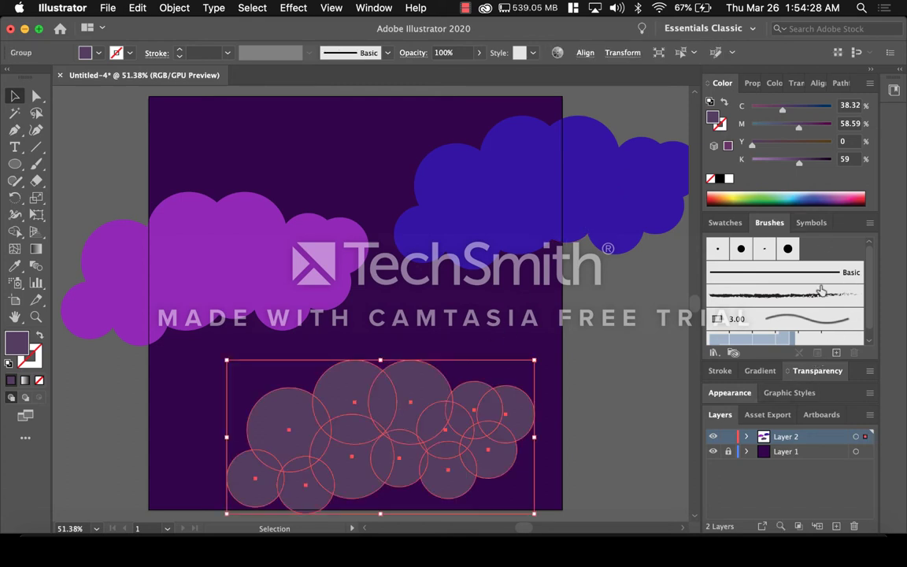
{"action": "left_click", "coordinate": [818, 371]}
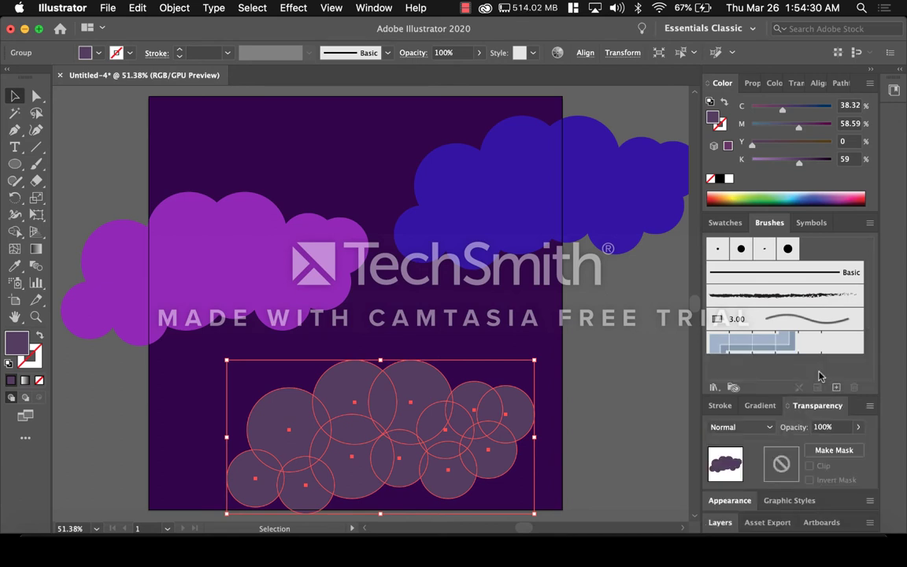
{"action": "left_click", "coordinate": [821, 426]}
{"action": "type", "text": "1"}
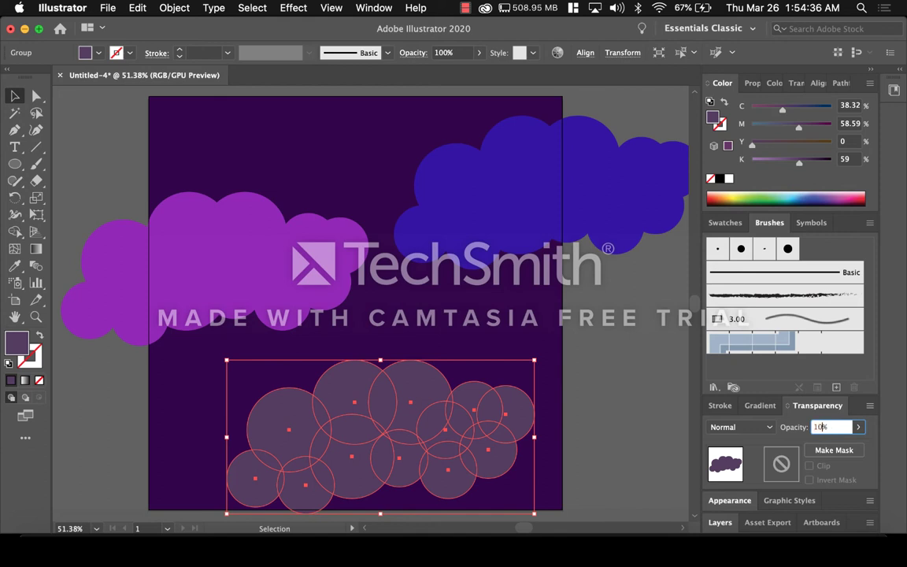
{"action": "key", "text": "Return"}
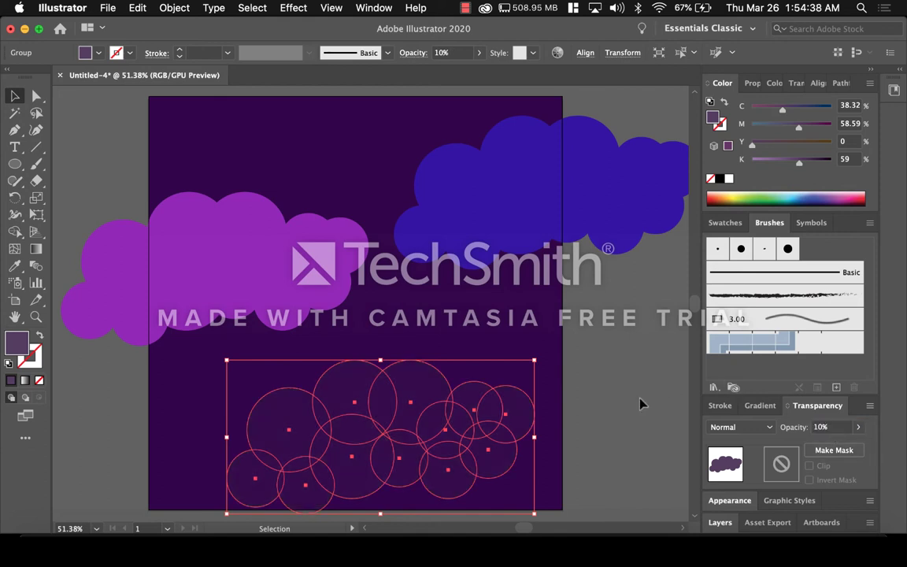
{"action": "left_click", "coordinate": [620, 421]}
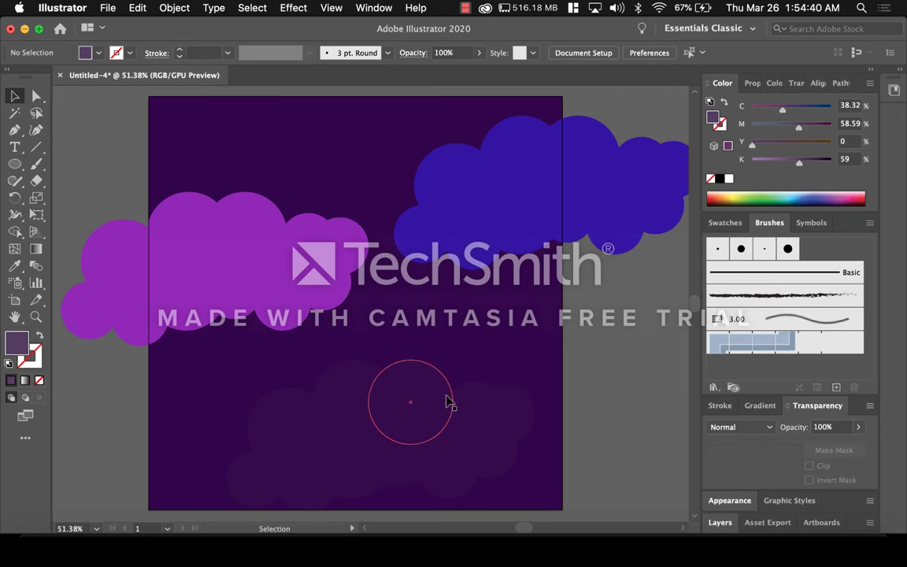
Step: Set the opacity of the dark blue cloud at the artboard's upper right to 30%
{"action": "left_click", "coordinate": [607, 178]}
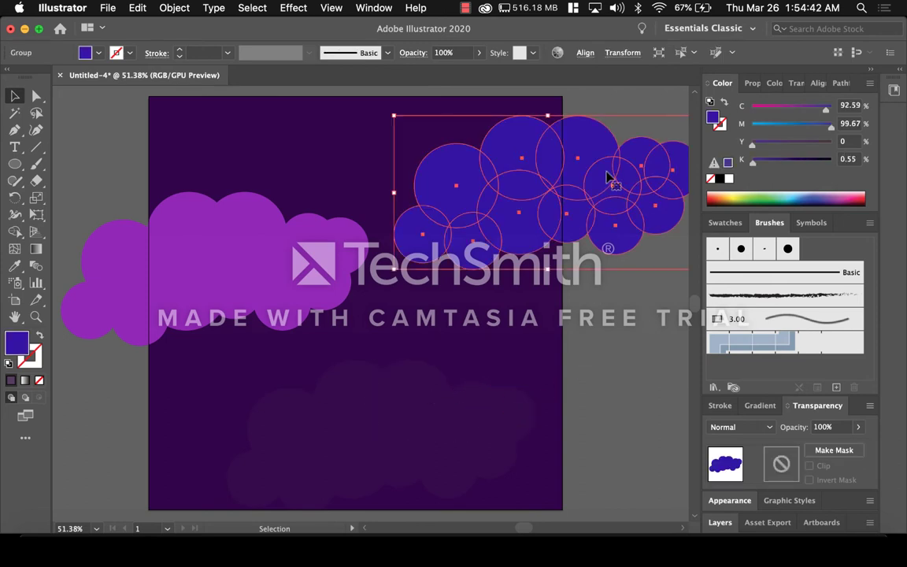
{"action": "left_click", "coordinate": [820, 426]}
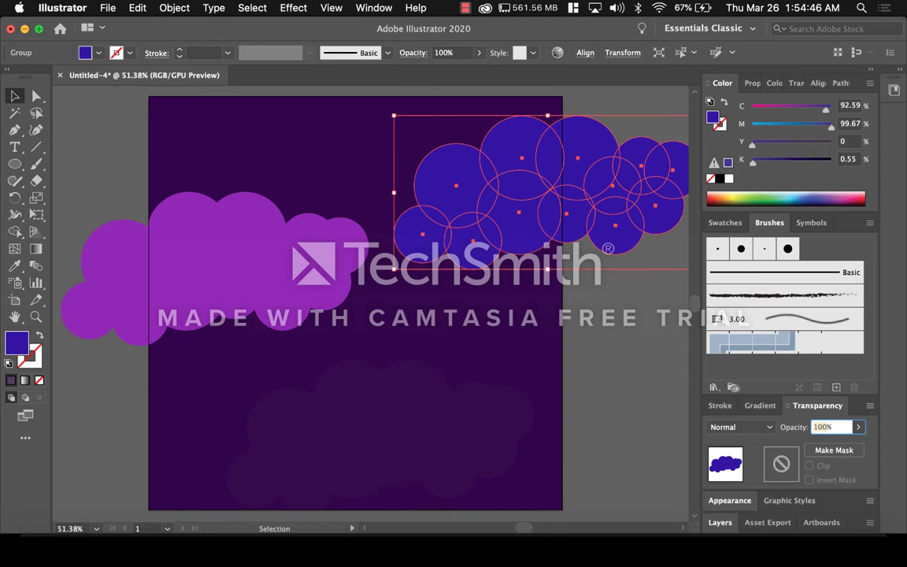
{"action": "type", "text": "30%"}
{"action": "key", "text": "Return"}
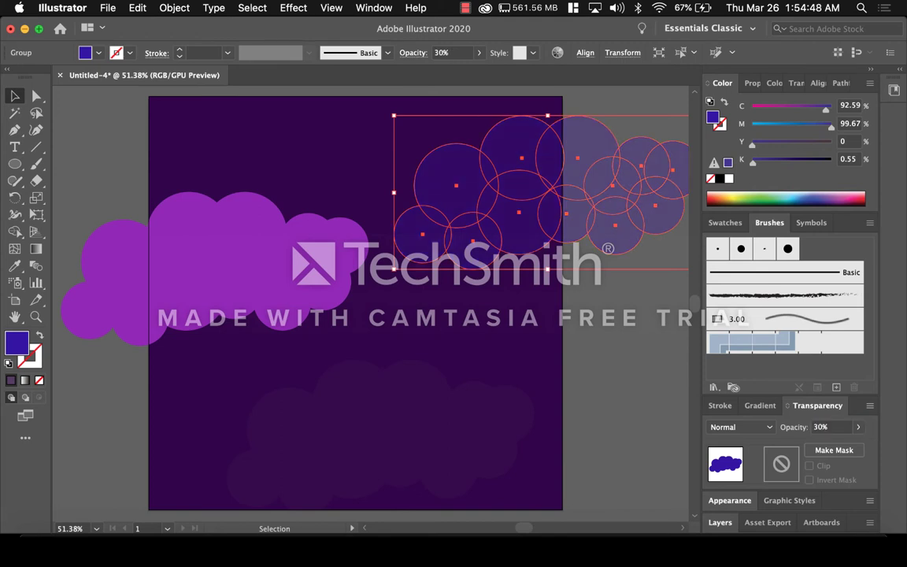
{"action": "left_click", "coordinate": [568, 333]}
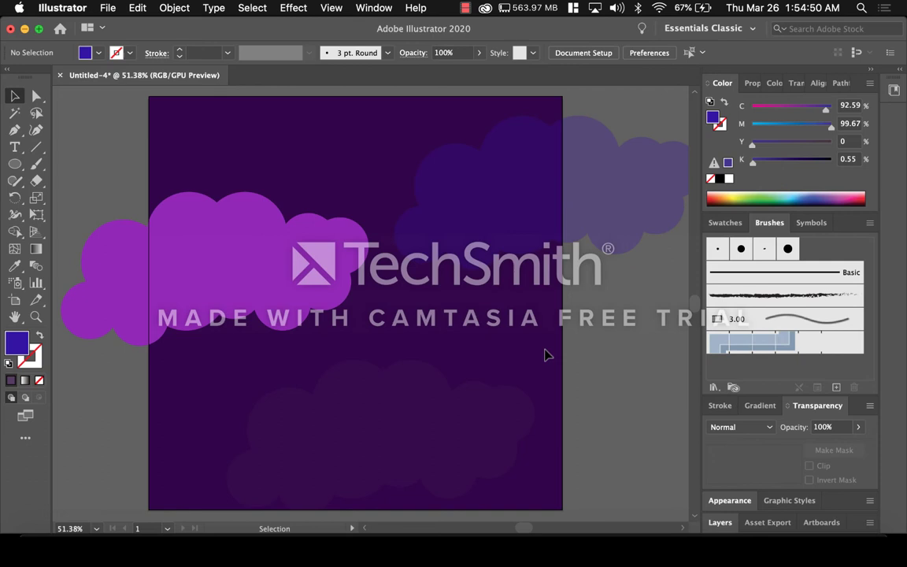
Step: Set the opacity of the purple cloud at the artboard's left edge to 50%
{"action": "left_click", "coordinate": [293, 263]}
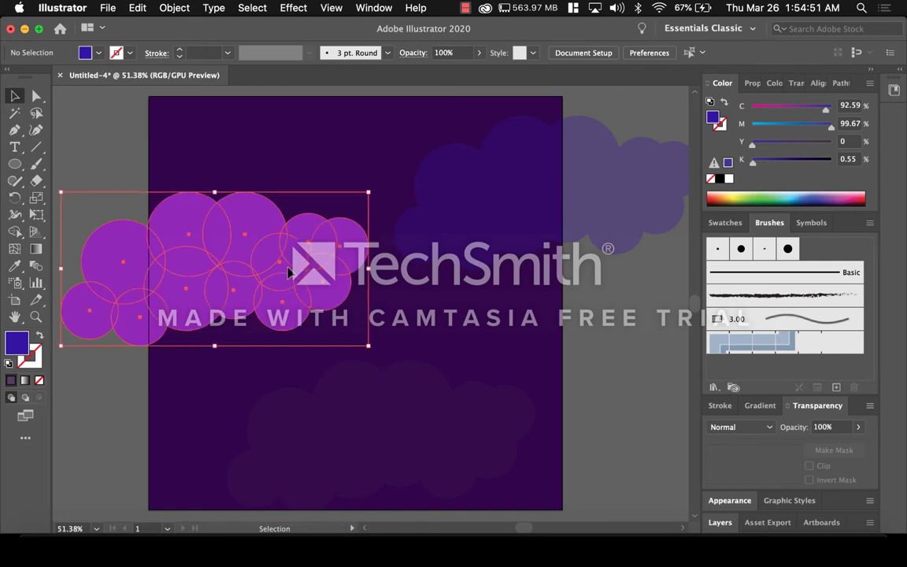
{"action": "left_click", "coordinate": [820, 428]}
{"action": "type", "text": "50"}
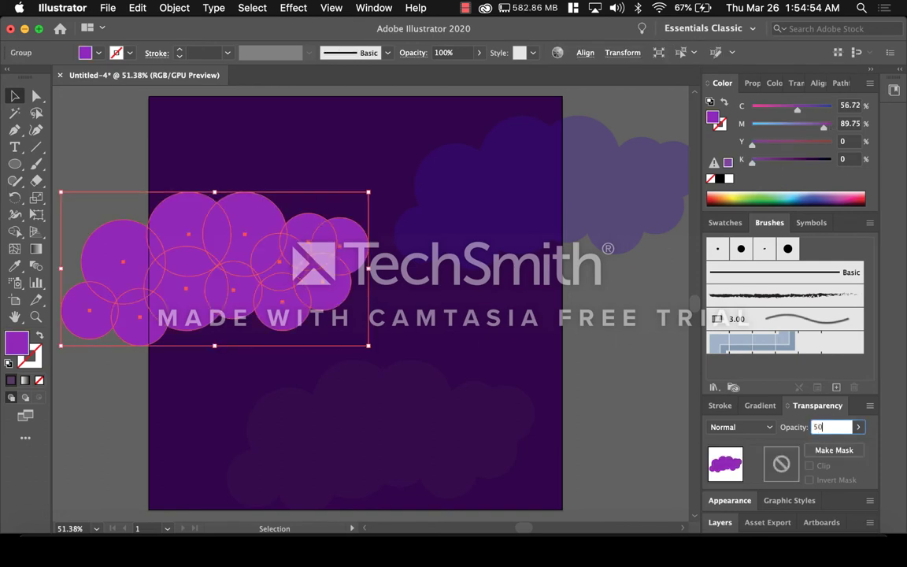
{"action": "key", "text": "Return"}
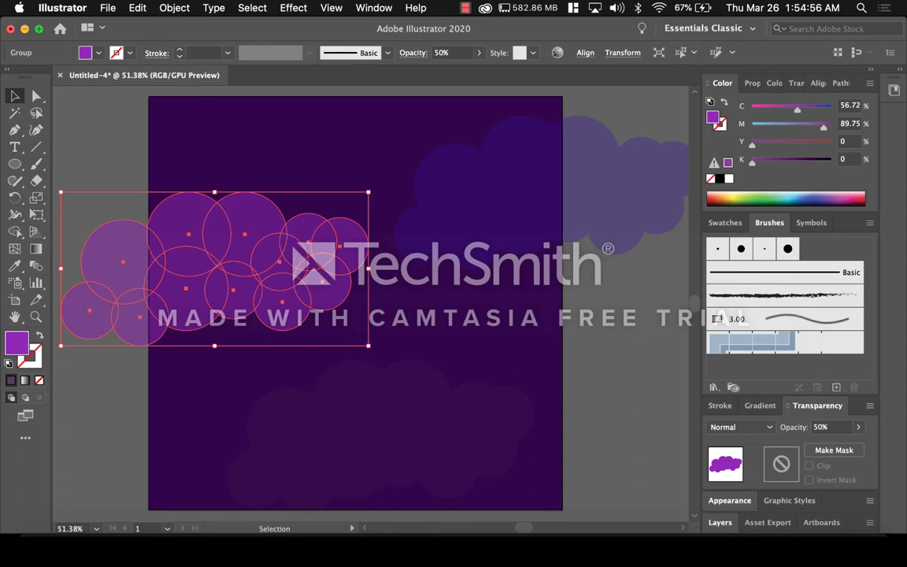
{"action": "left_click", "coordinate": [634, 338]}
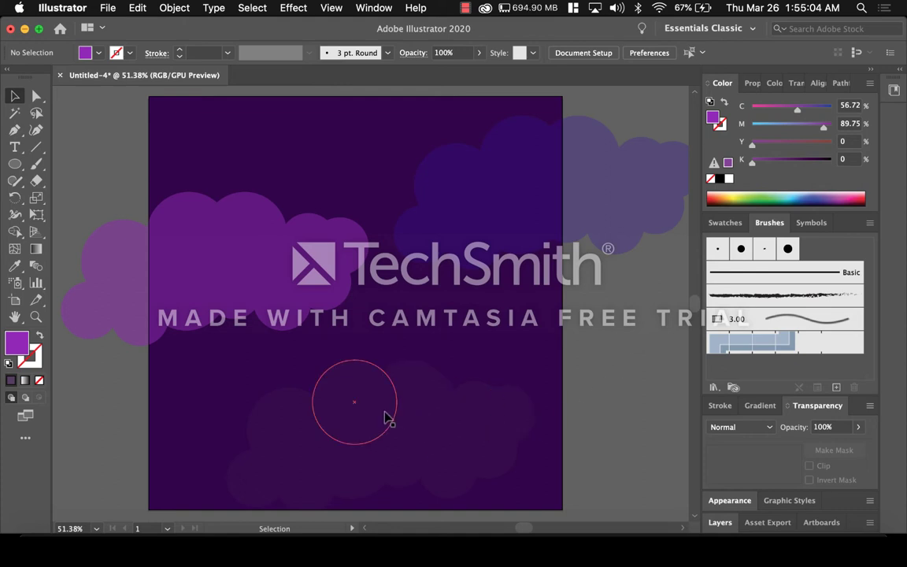
Step: Move the three clouds together to the middle of the artboard so they overlap, with the dark blue one slightly lower
{"action": "left_click_drag", "start_coordinate": [384, 416], "coordinate": [367, 254]}
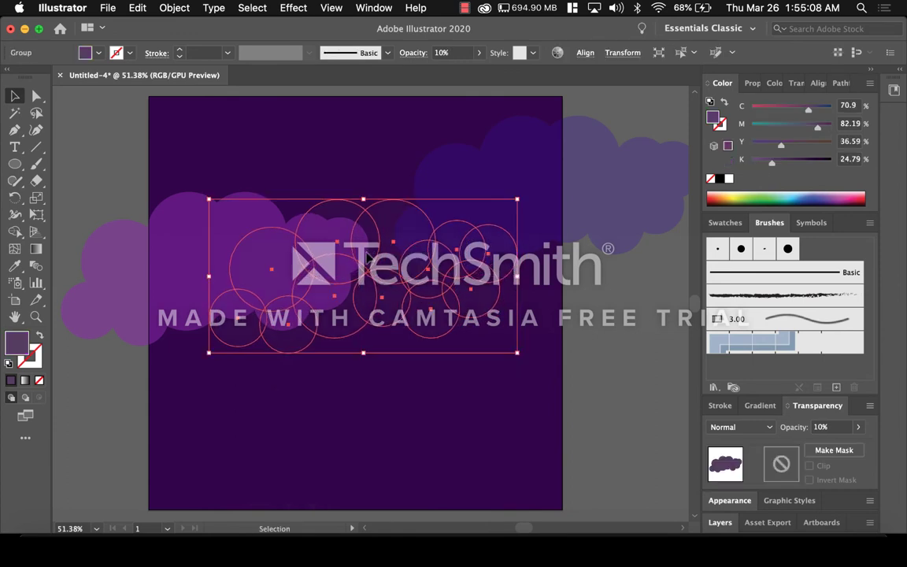
{"action": "left_click", "coordinate": [618, 337]}
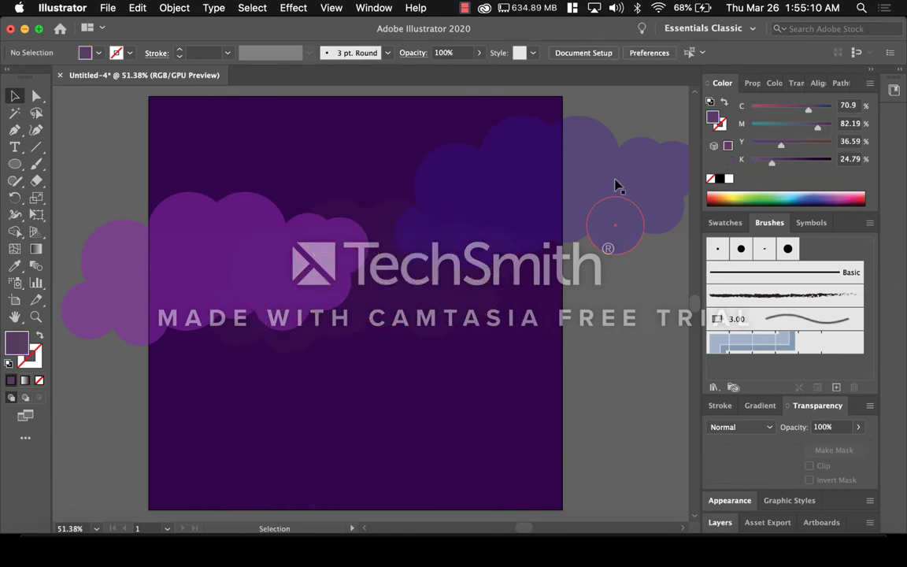
{"action": "left_click_drag", "start_coordinate": [598, 194], "coordinate": [454, 300]}
{"action": "left_click", "coordinate": [607, 243]}
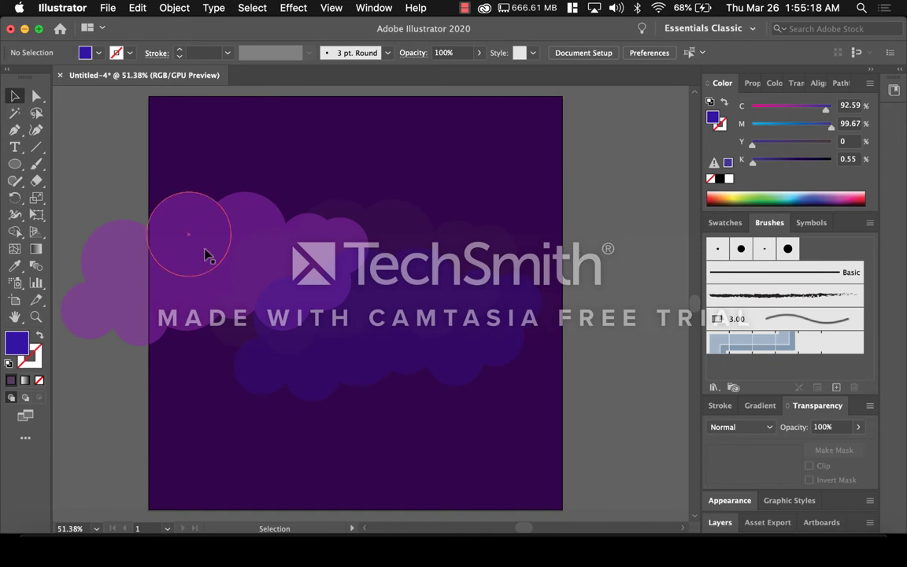
{"action": "left_click_drag", "start_coordinate": [205, 253], "coordinate": [372, 261]}
{"action": "left_click", "coordinate": [619, 257]}
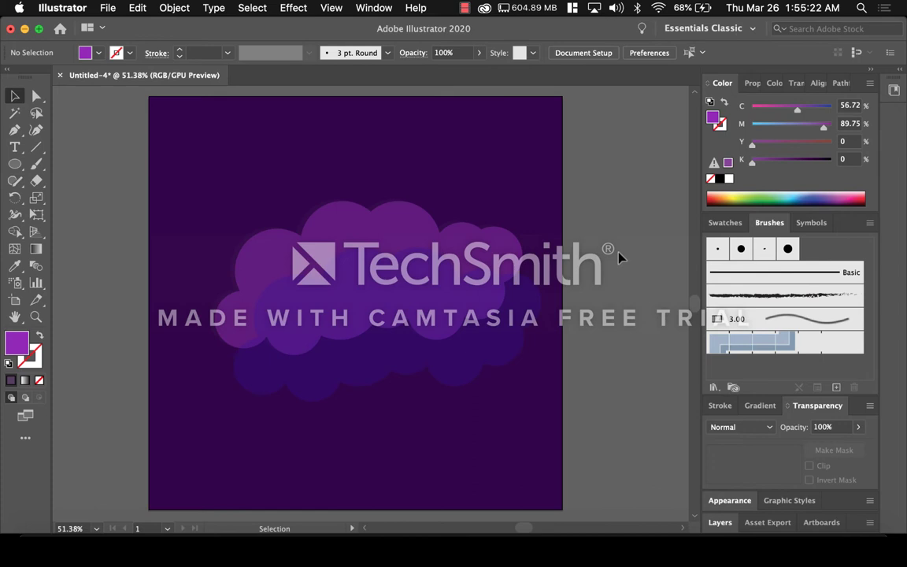
Step: Offset the faintest cloud down and to the left of the purple cloud
{"action": "left_click_drag", "start_coordinate": [332, 234], "coordinate": [305, 273]}
{"action": "left_click", "coordinate": [548, 214]}
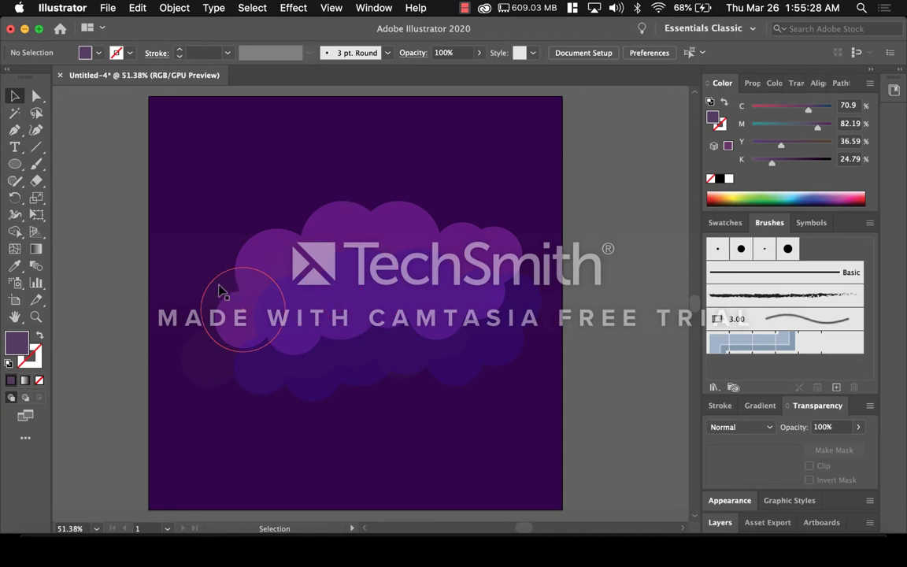
{"action": "left_click_drag", "start_coordinate": [199, 257], "coordinate": [222, 236]}
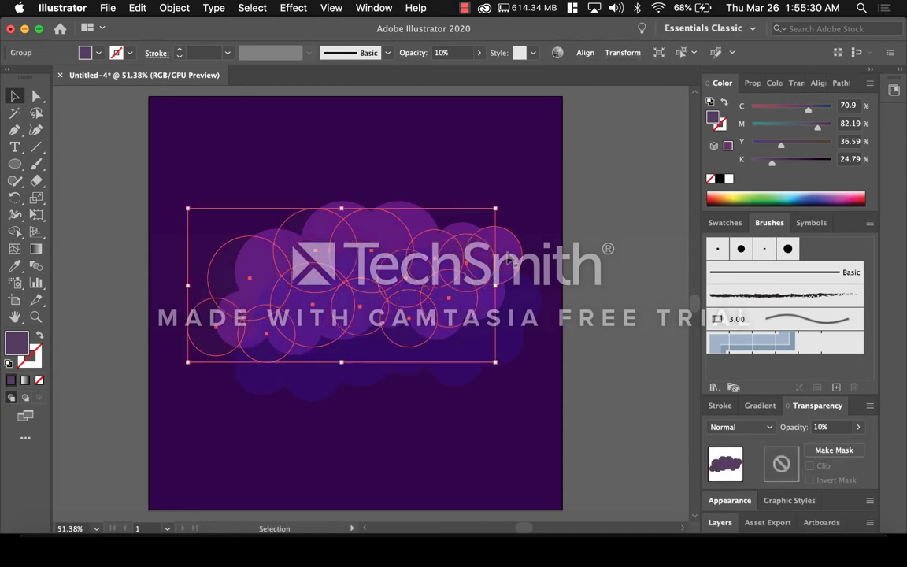
{"action": "double_click", "coordinate": [460, 233]}
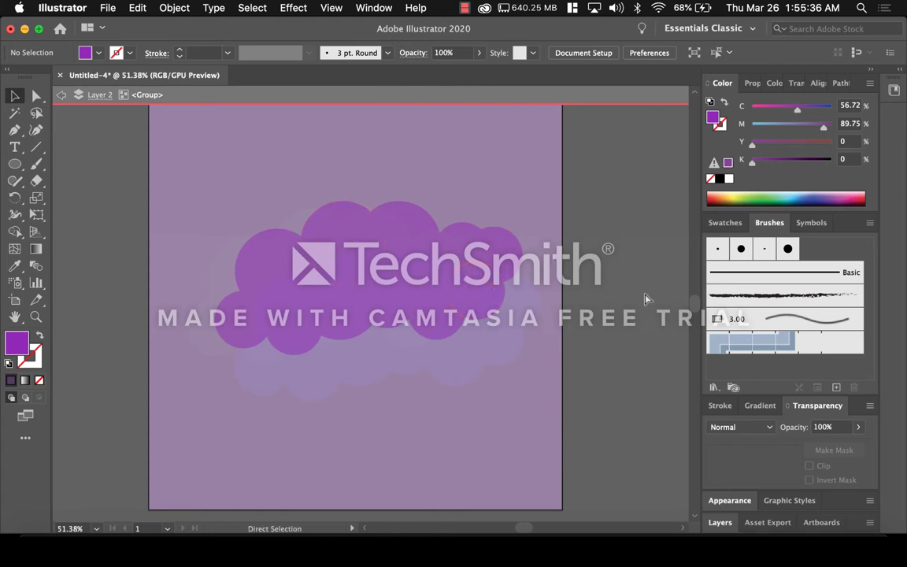
{"action": "key", "text": "Escape"}
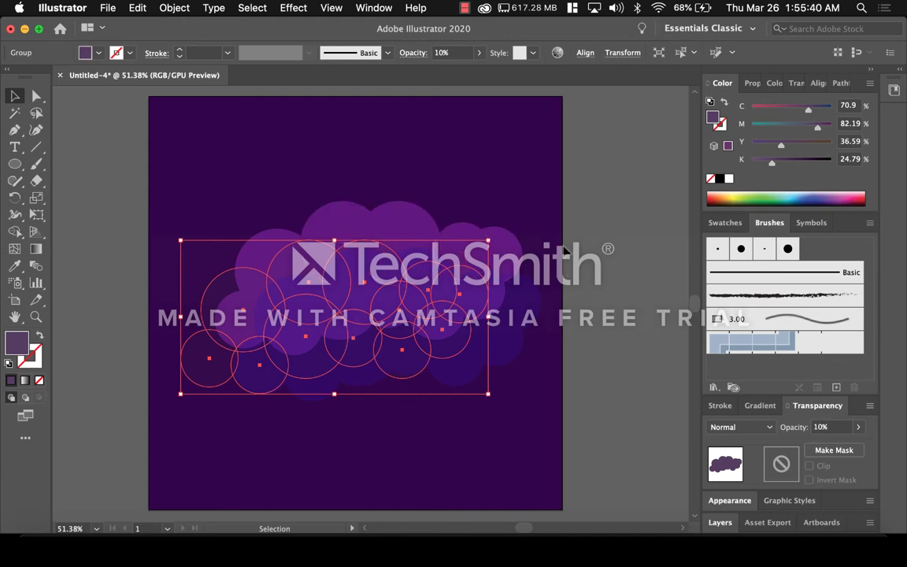
{"action": "left_click", "coordinate": [622, 268]}
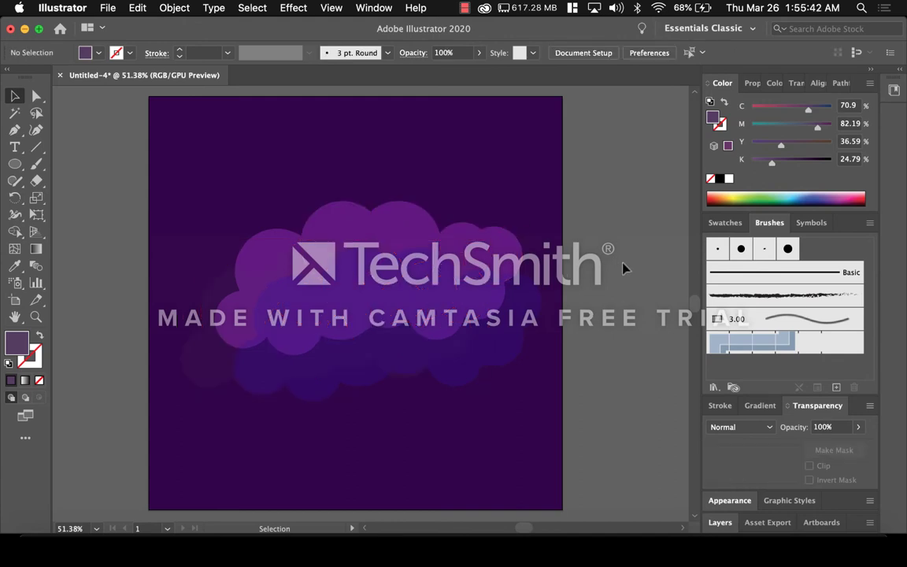
Step: Shift the purple cloud down and to the left, leaving the dark blue cloud where it was
{"action": "left_click_drag", "start_coordinate": [508, 248], "coordinate": [568, 254]}
{"action": "left_click", "coordinate": [623, 288]}
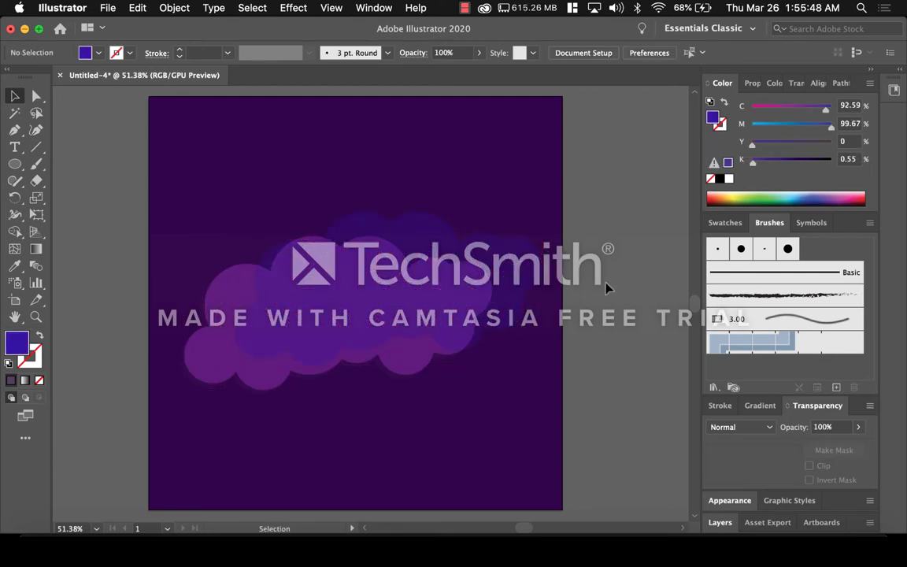
{"action": "double_click", "coordinate": [387, 378]}
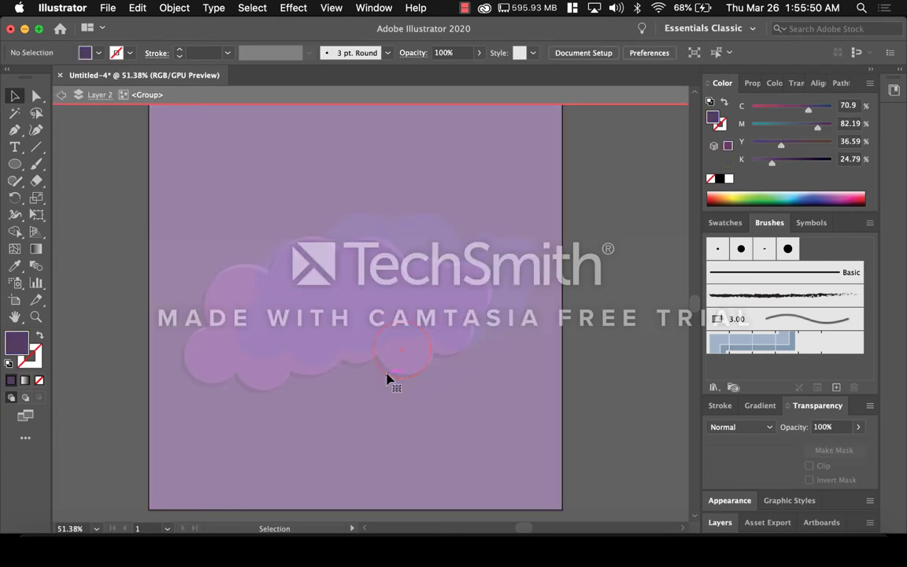
{"action": "key", "text": "Escape"}
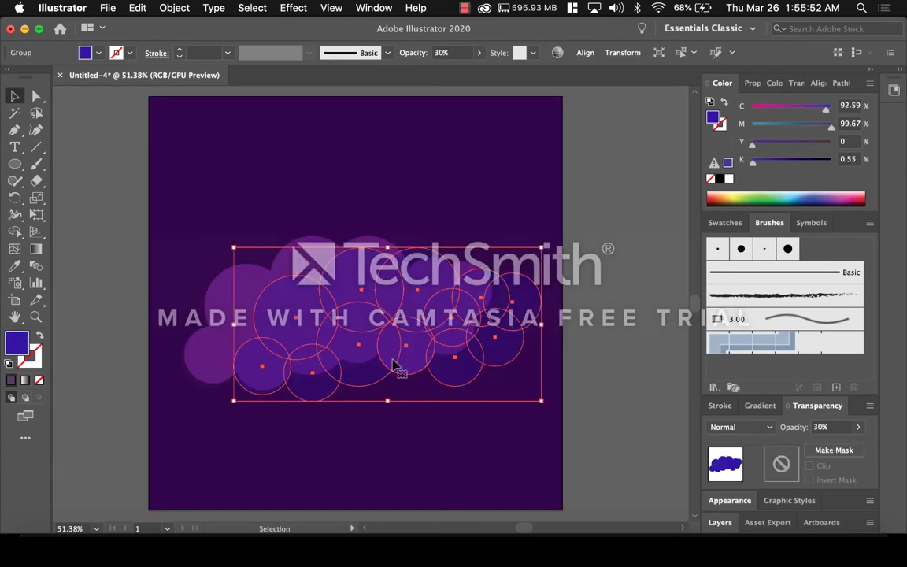
{"action": "left_click", "coordinate": [532, 435]}
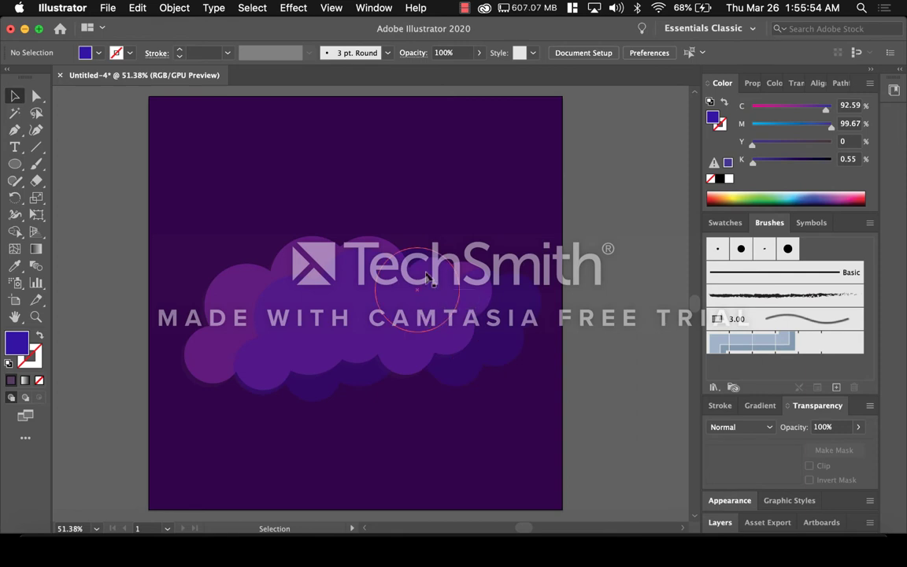
Step: Move the faintest cloud up and right above the purple one, and shift the dark blue cloud slightly down and left
{"action": "left_click_drag", "start_coordinate": [230, 294], "coordinate": [228, 252]}
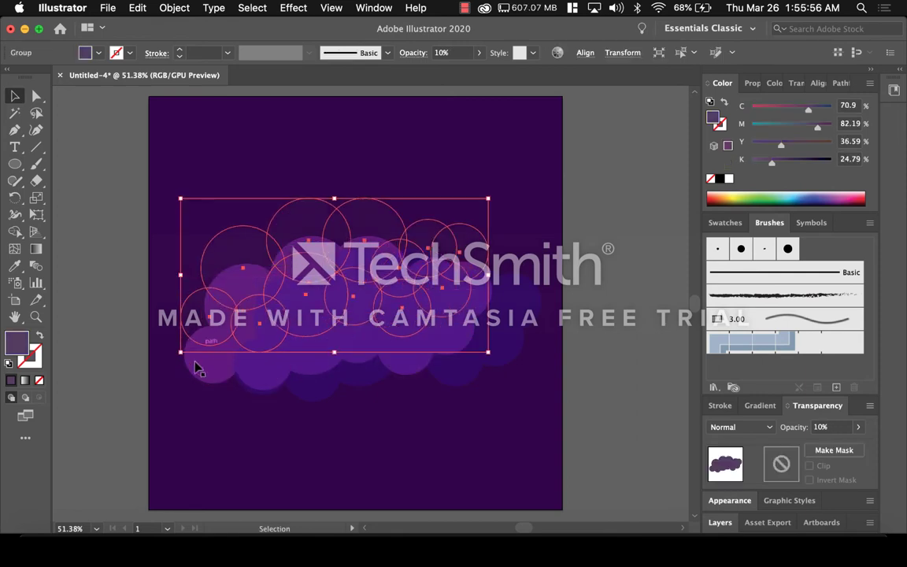
{"action": "left_click", "coordinate": [132, 253]}
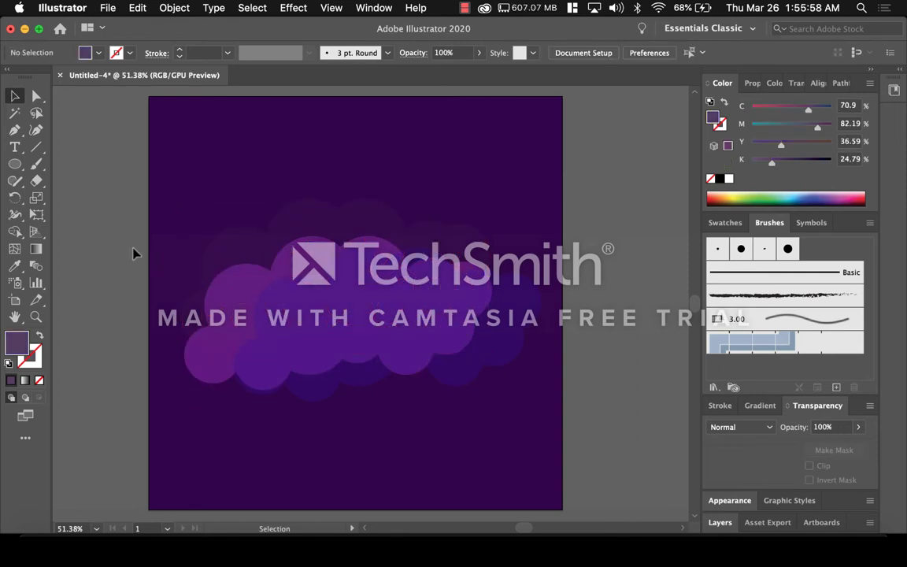
{"action": "left_click_drag", "start_coordinate": [320, 219], "coordinate": [380, 219]}
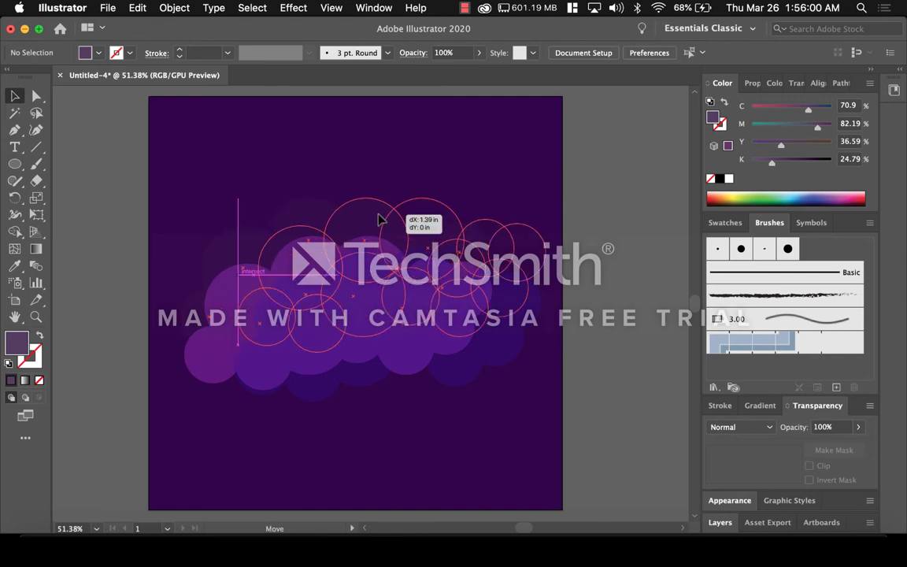
{"action": "left_click", "coordinate": [607, 233]}
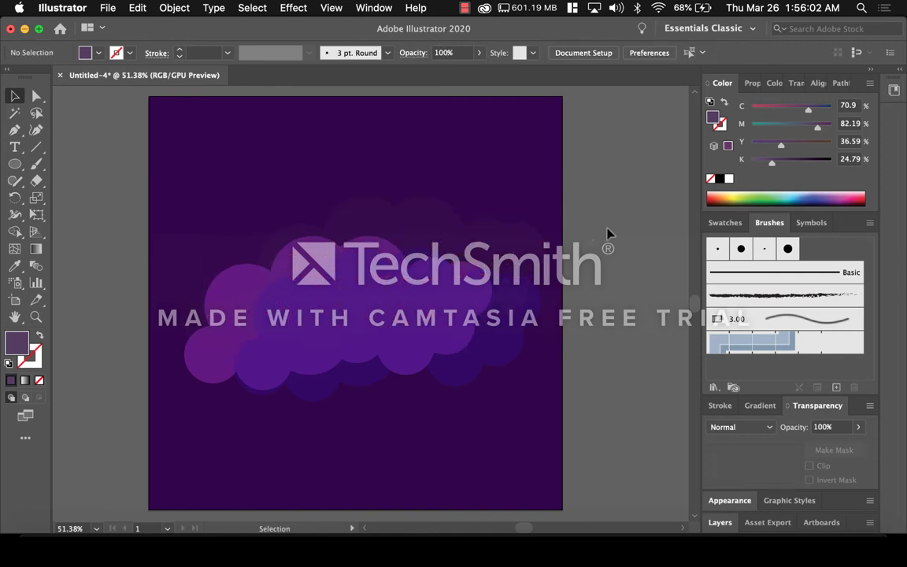
{"action": "left_click_drag", "start_coordinate": [463, 279], "coordinate": [497, 324]}
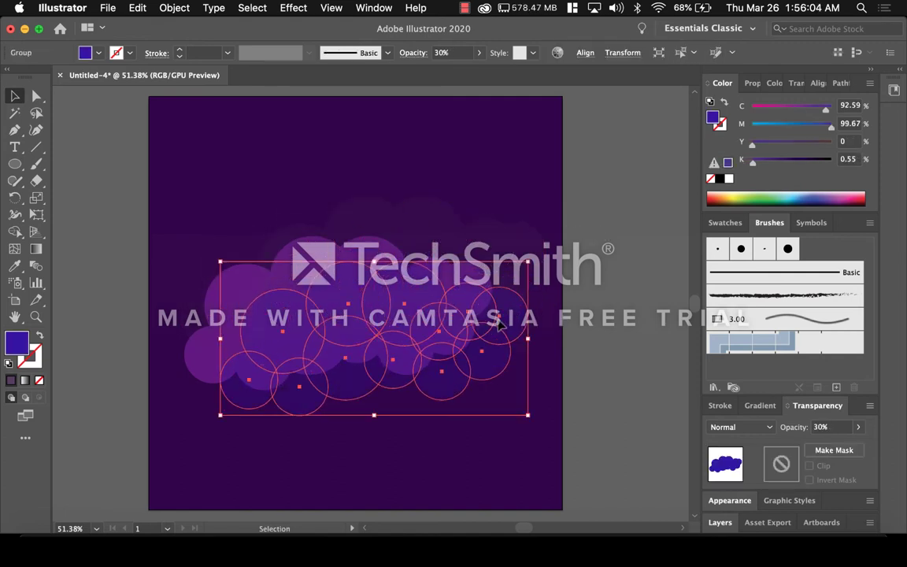
{"action": "left_click", "coordinate": [618, 282]}
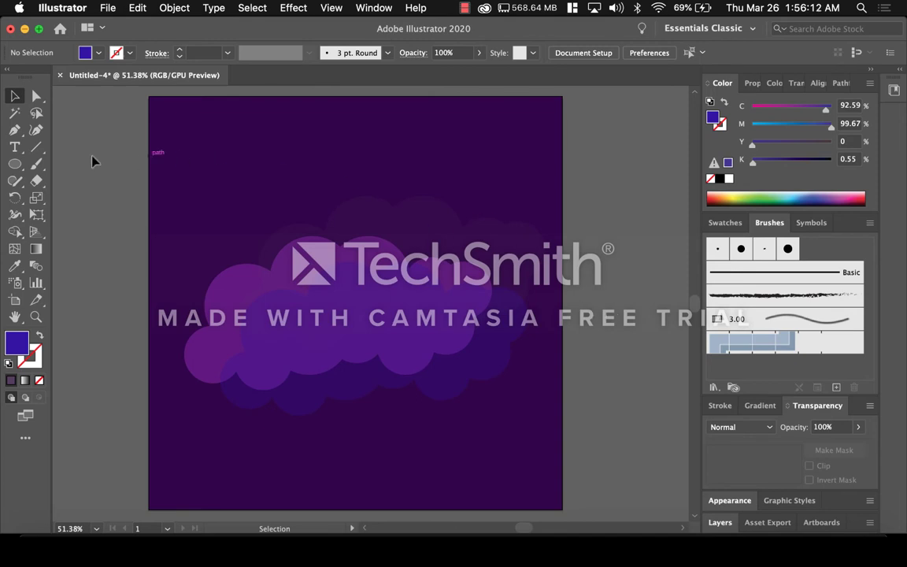
Step: Draw a large dark blue circle across the artboard's left edge, overlapping the left part of the clouds
{"action": "left_click", "coordinate": [14, 163]}
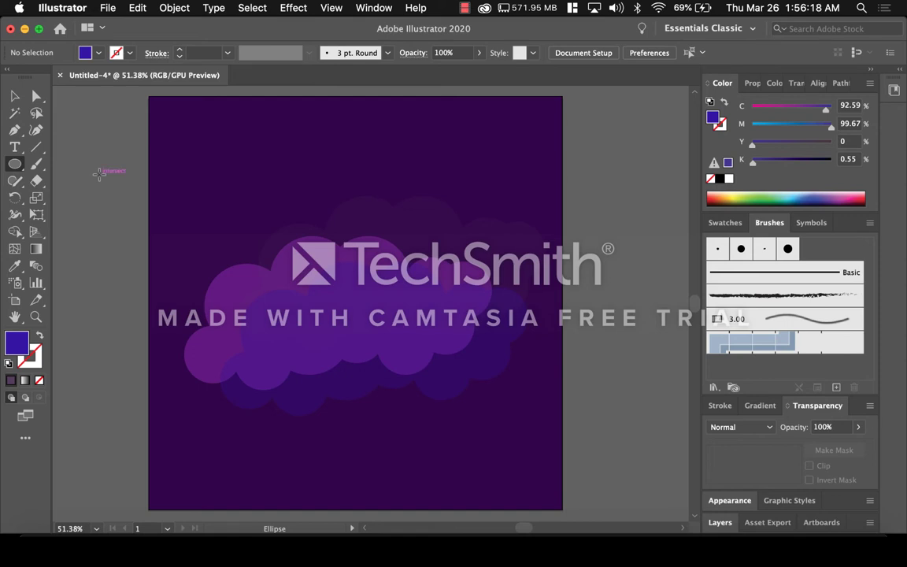
{"action": "left_click_drag", "start_coordinate": [99, 174], "coordinate": [313, 280]}
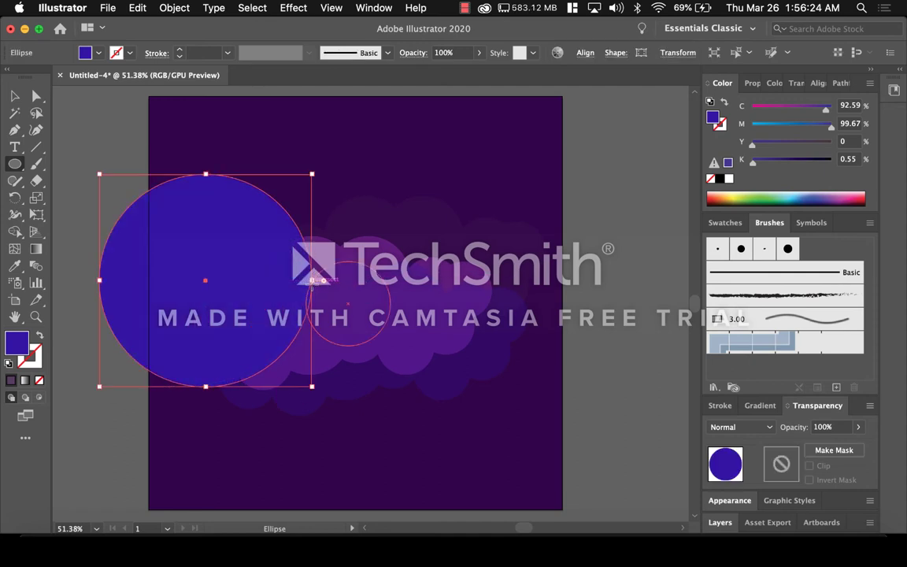
{"action": "key", "text": "v"}
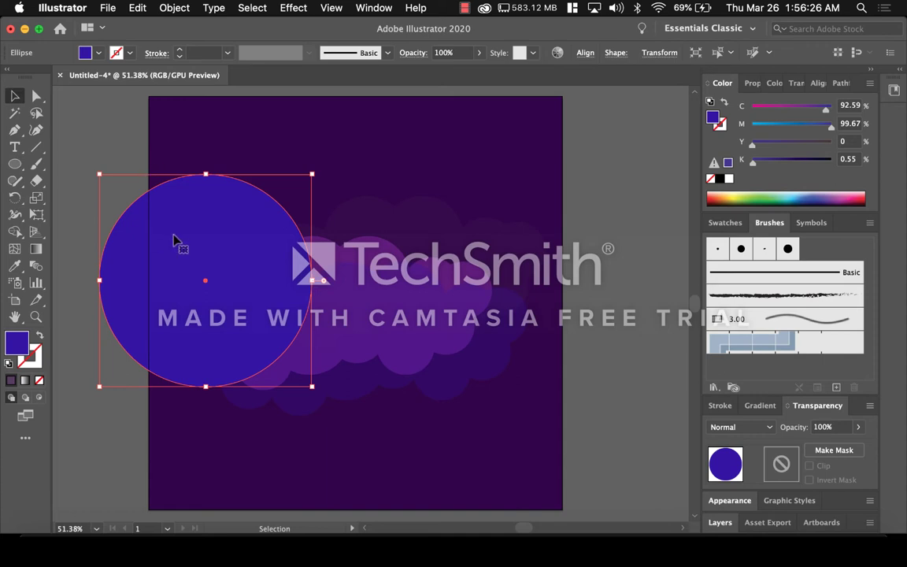
Step: Move the large circle over the middle of the clouds and give it a white-to-black radial gradient with the midpoint at about 79%
{"action": "left_click_drag", "start_coordinate": [186, 233], "coordinate": [347, 247]}
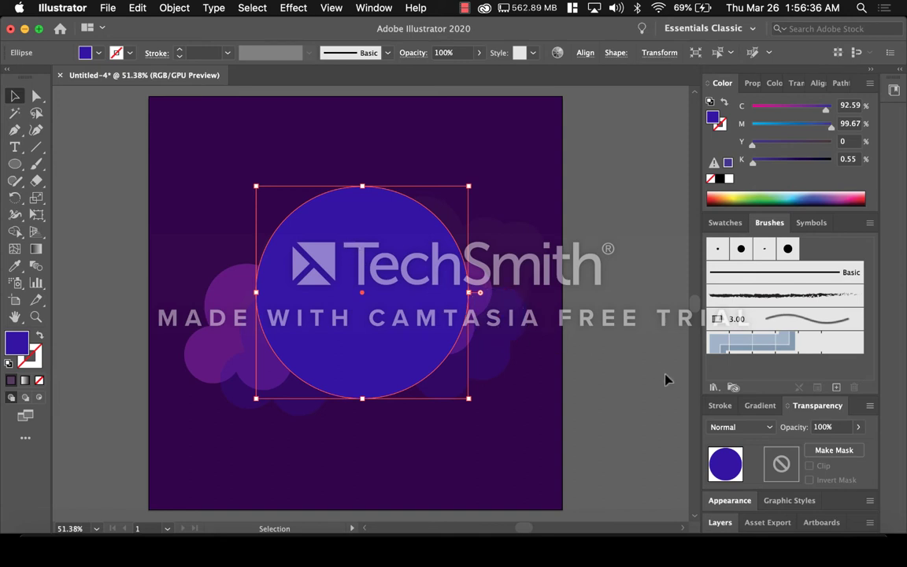
{"action": "left_click", "coordinate": [761, 405]}
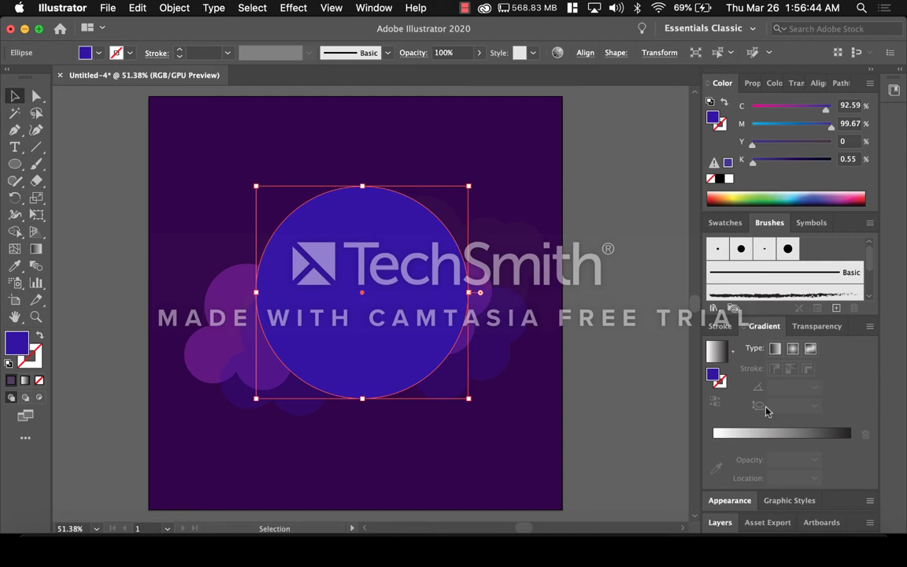
{"action": "left_click", "coordinate": [791, 350]}
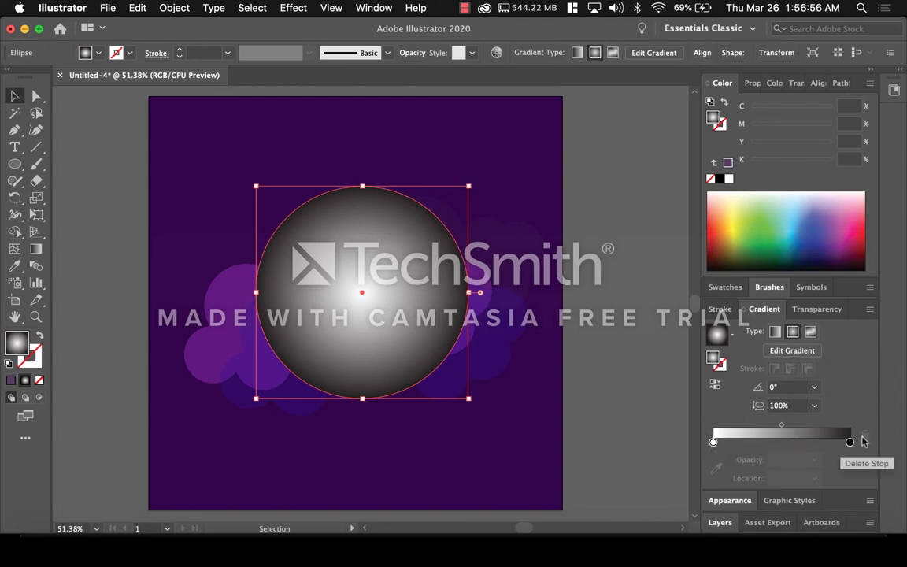
{"action": "left_click", "coordinate": [782, 426]}
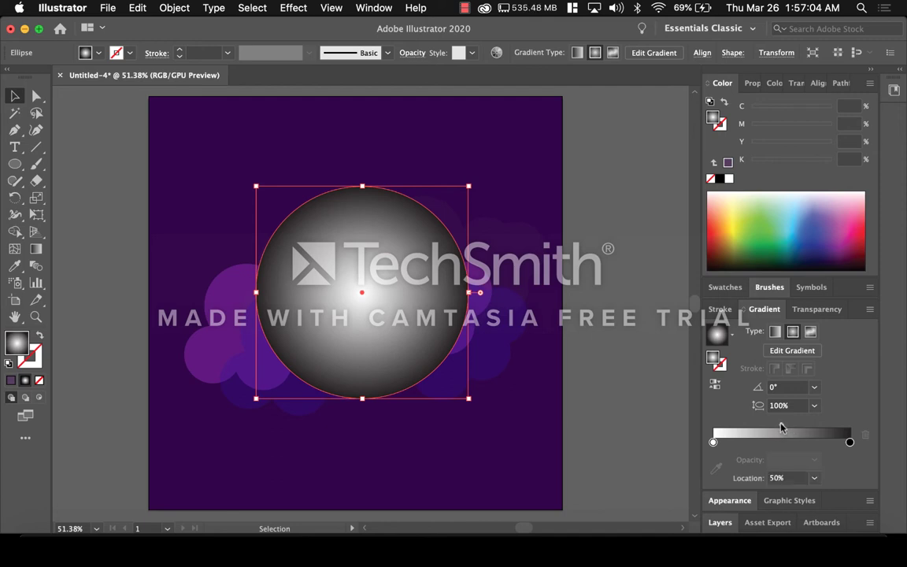
{"action": "left_click_drag", "start_coordinate": [782, 427], "coordinate": [823, 426]}
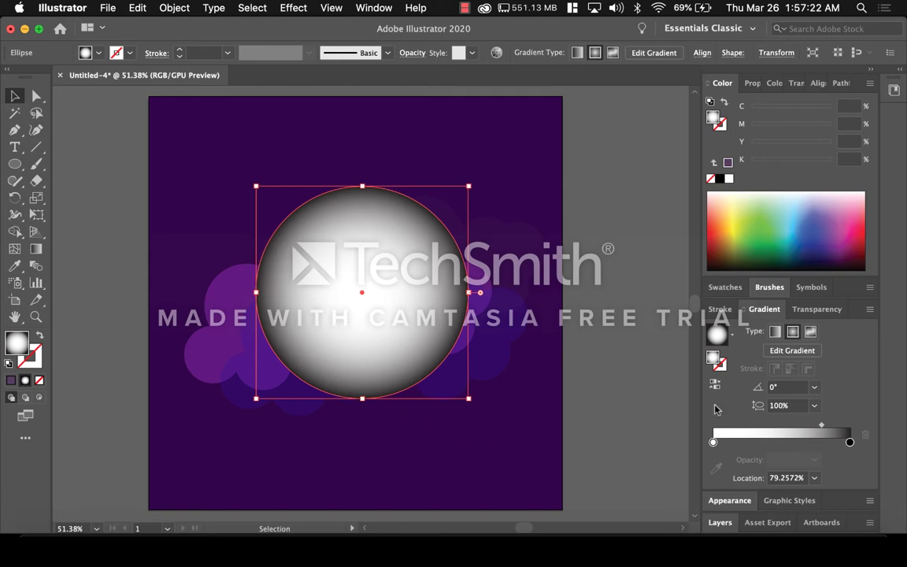
Step: Switch the gradient's black end stop to CMYK and set cyan, magenta, yellow and black all to 100%
{"action": "double_click", "coordinate": [850, 444]}
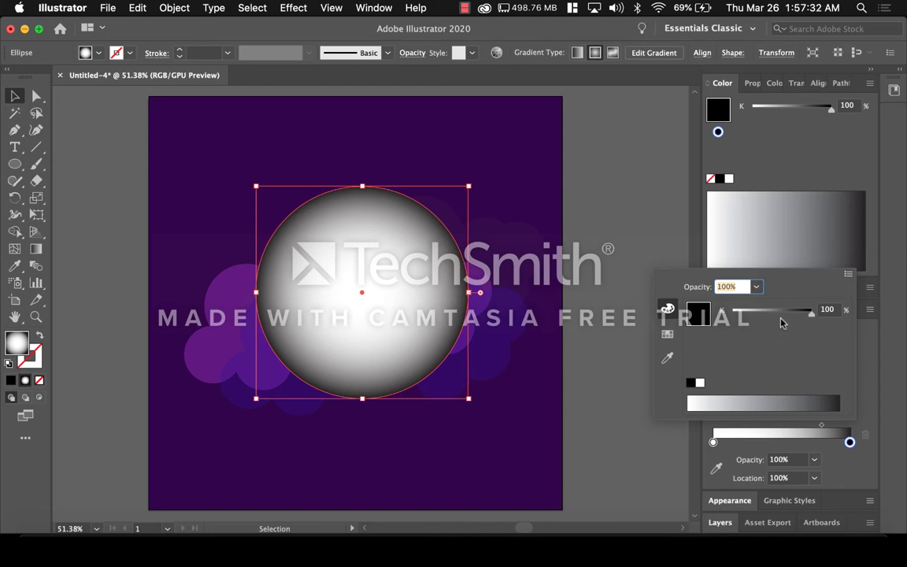
{"action": "left_click", "coordinate": [846, 276]}
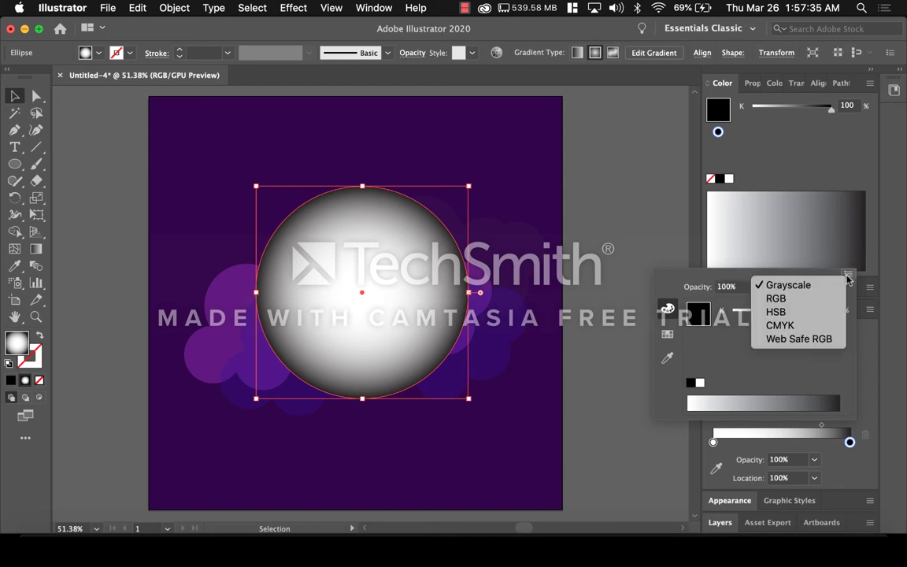
{"action": "left_click", "coordinate": [812, 327]}
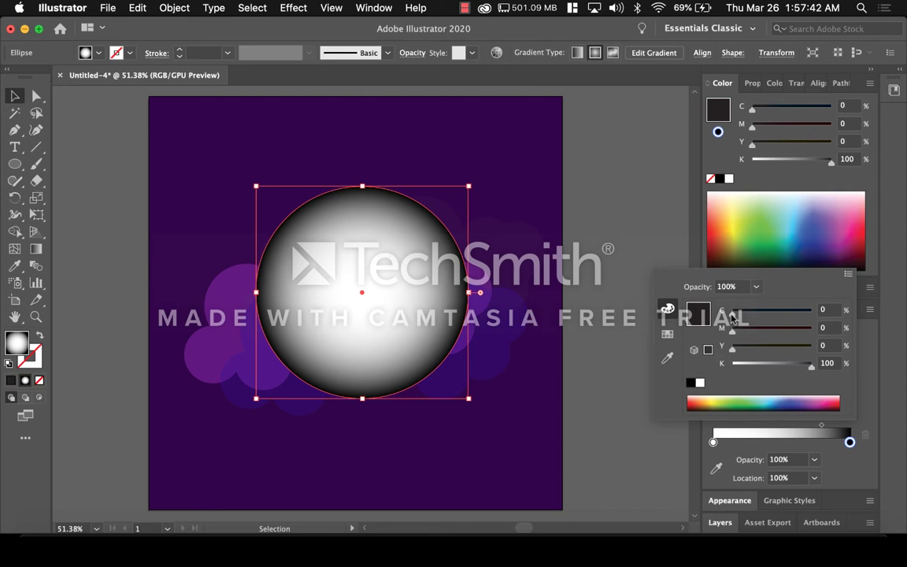
{"action": "left_click_drag", "start_coordinate": [734, 312], "coordinate": [815, 310]}
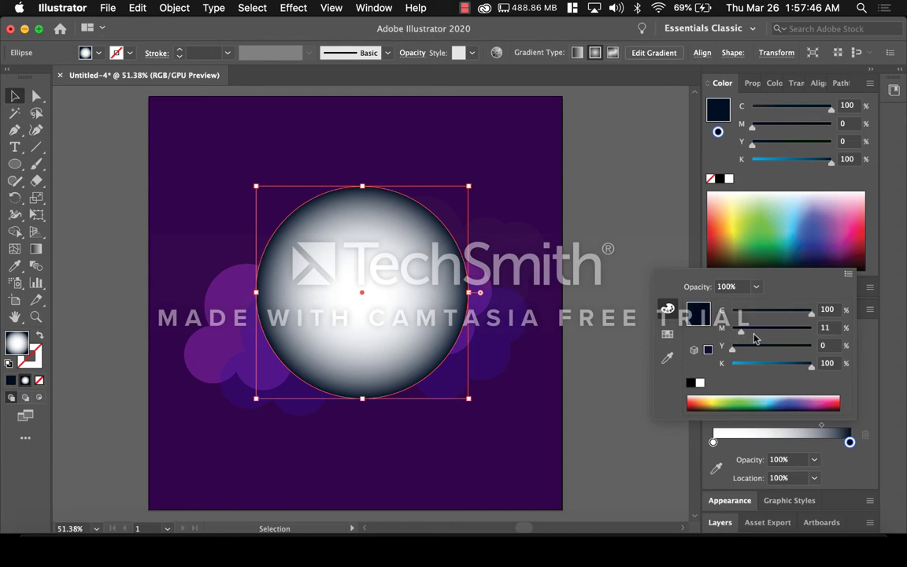
{"action": "left_click_drag", "start_coordinate": [731, 334], "coordinate": [812, 331]}
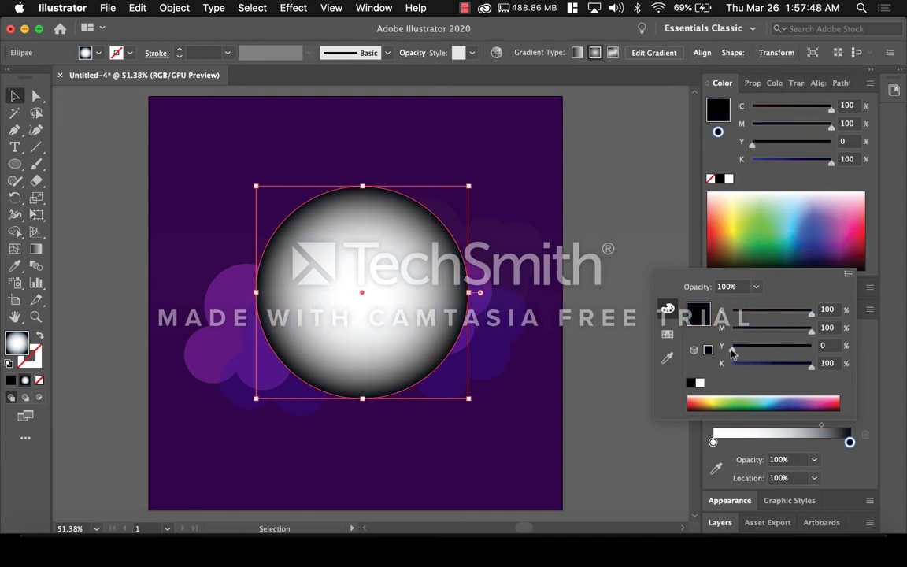
{"action": "left_click_drag", "start_coordinate": [731, 348], "coordinate": [840, 347]}
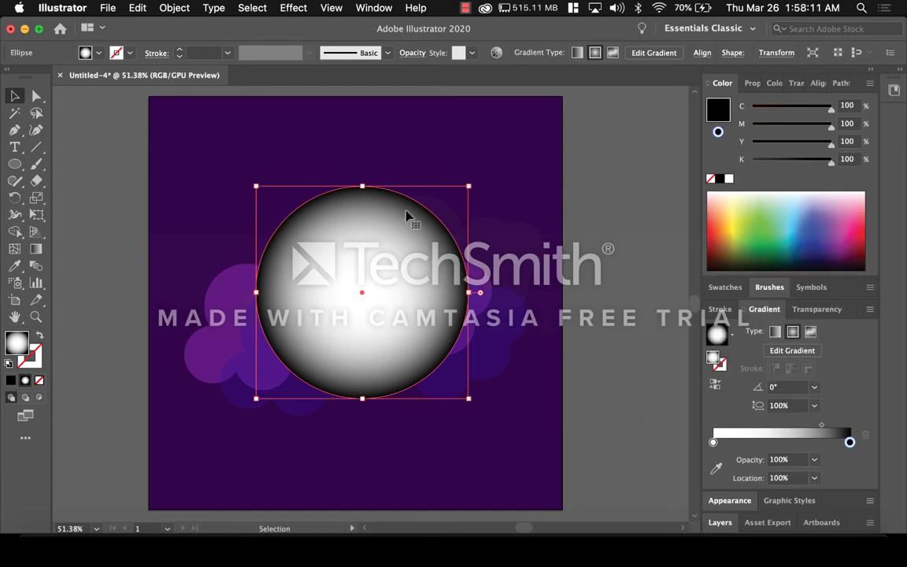
Step: Cut the gradient circle, target all artwork on Layer 2 and show its transparency settings
{"action": "left_click", "coordinate": [140, 9]}
{"action": "left_click", "coordinate": [156, 61]}
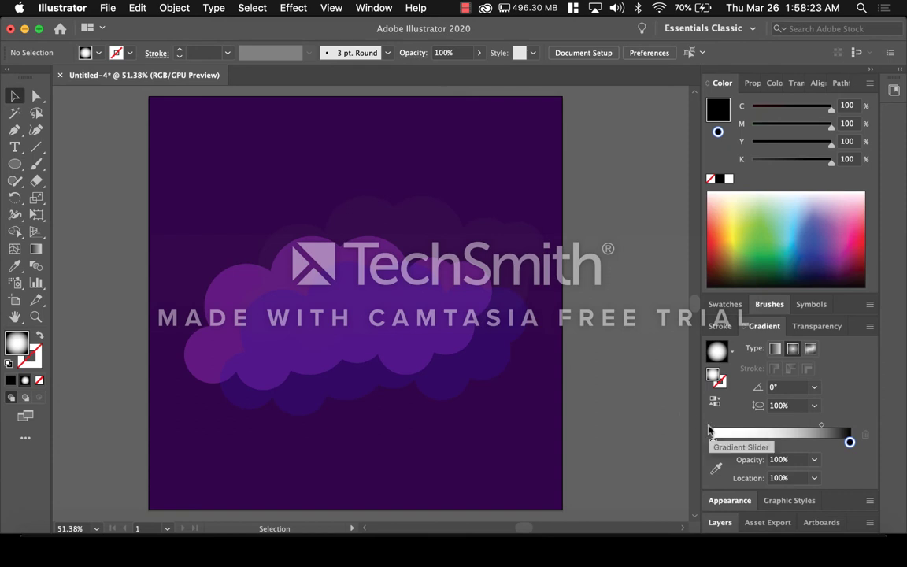
{"action": "left_click", "coordinate": [719, 523]}
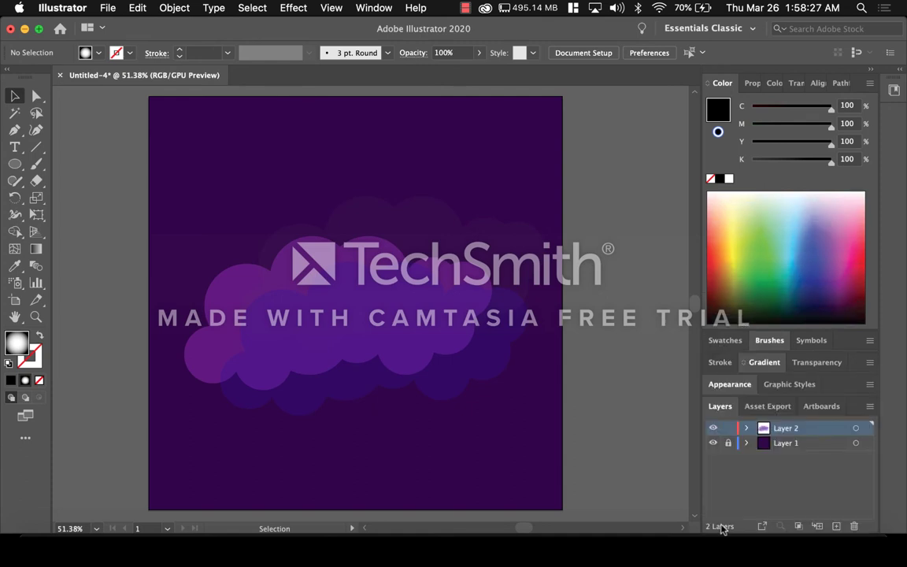
{"action": "left_click", "coordinate": [856, 429]}
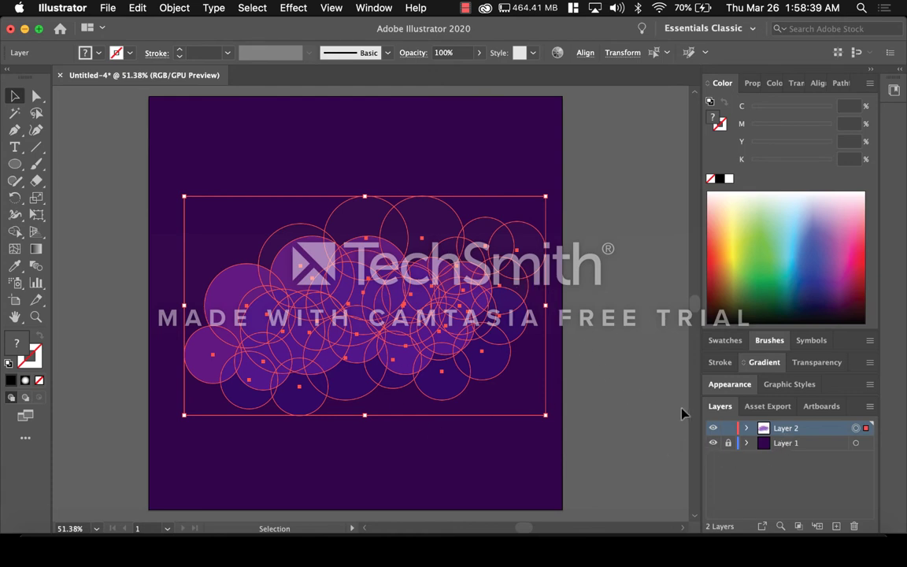
{"action": "left_click", "coordinate": [807, 364]}
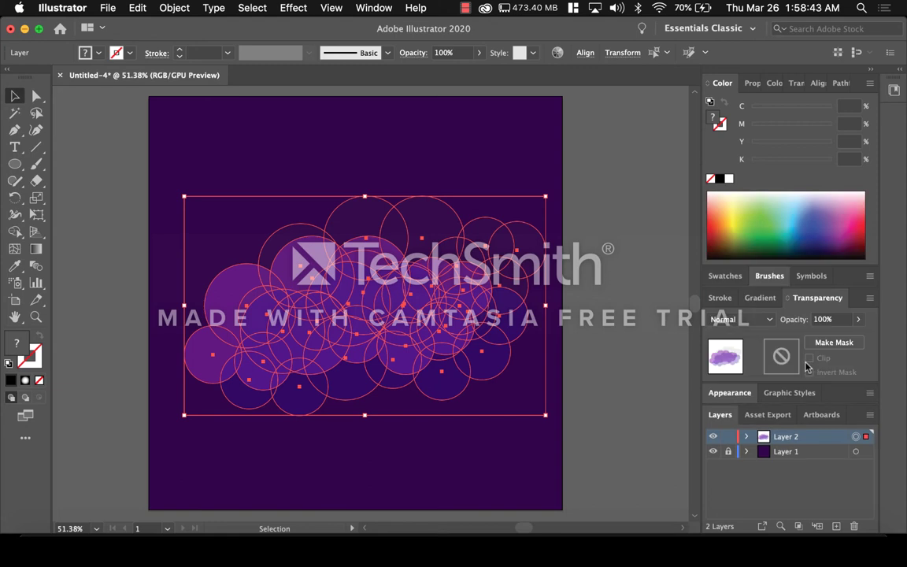
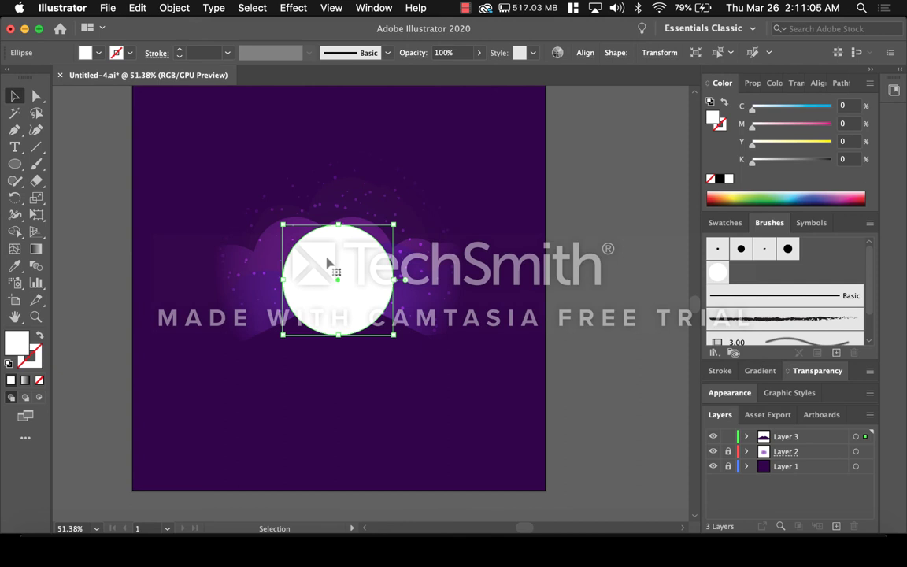
Step: Paste three copies of the white circle and place them near the artboard's upper-right, lower-right and upper-left corners
{"action": "key", "text": "ctrl+v"}
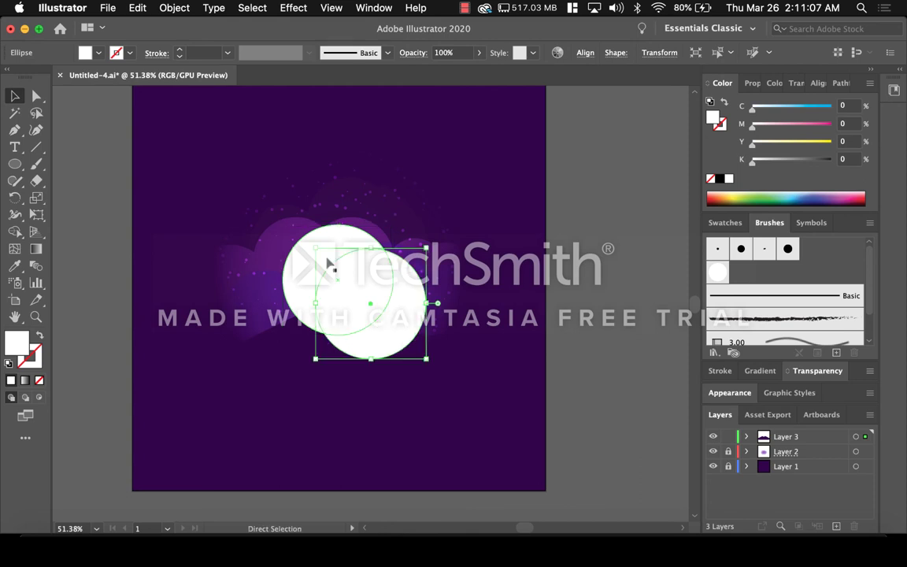
{"action": "left_click_drag", "start_coordinate": [408, 276], "coordinate": [560, 163]}
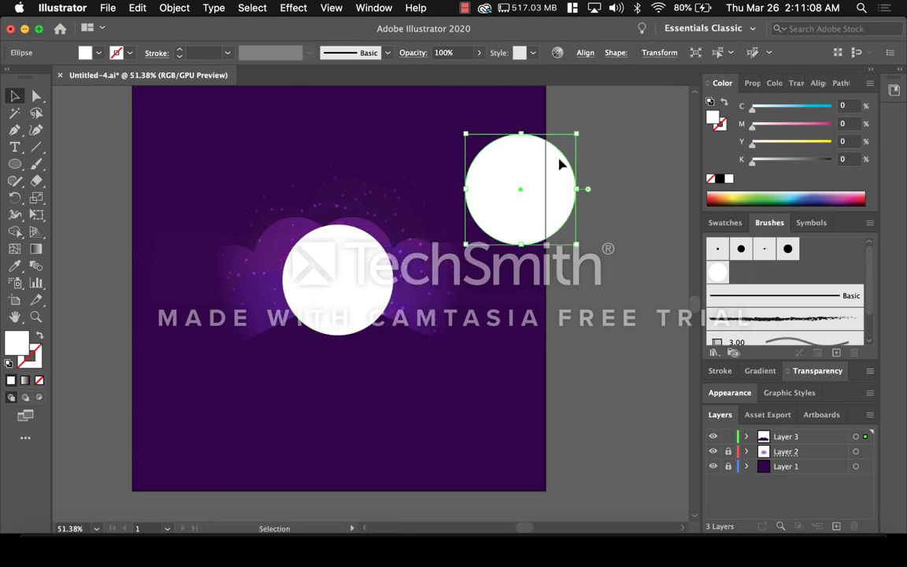
{"action": "key", "text": "ctrl+v"}
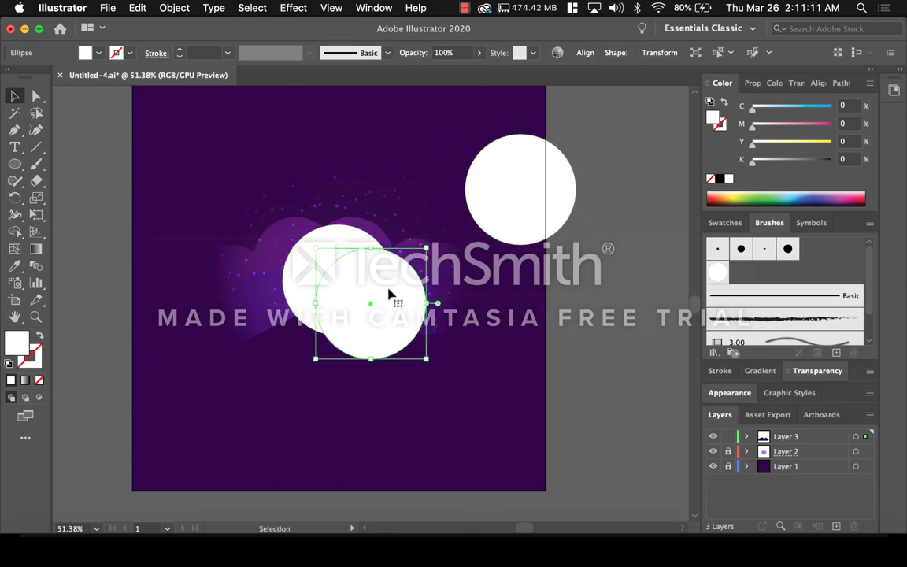
{"action": "left_click_drag", "start_coordinate": [401, 303], "coordinate": [520, 437]}
{"action": "key", "text": "ctrl+v"}
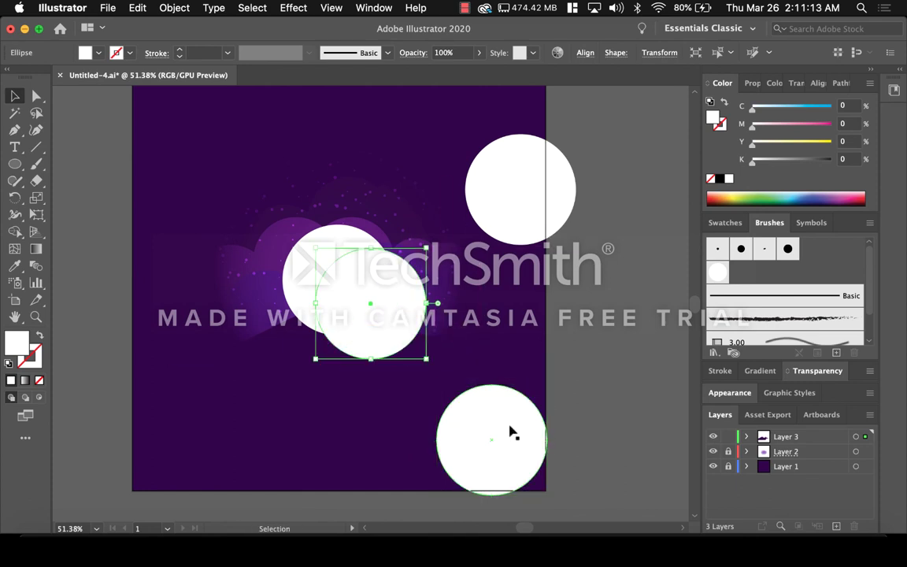
{"action": "left_click_drag", "start_coordinate": [392, 280], "coordinate": [225, 144]}
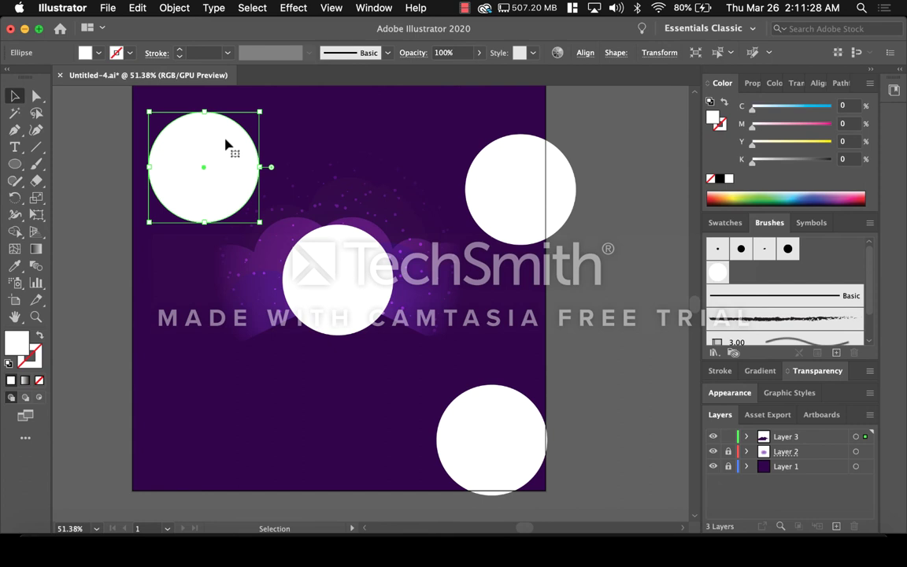
Step: Set the opacity of the white circle in the artboard's upper-left corner to 8%
{"action": "left_click", "coordinate": [787, 370]}
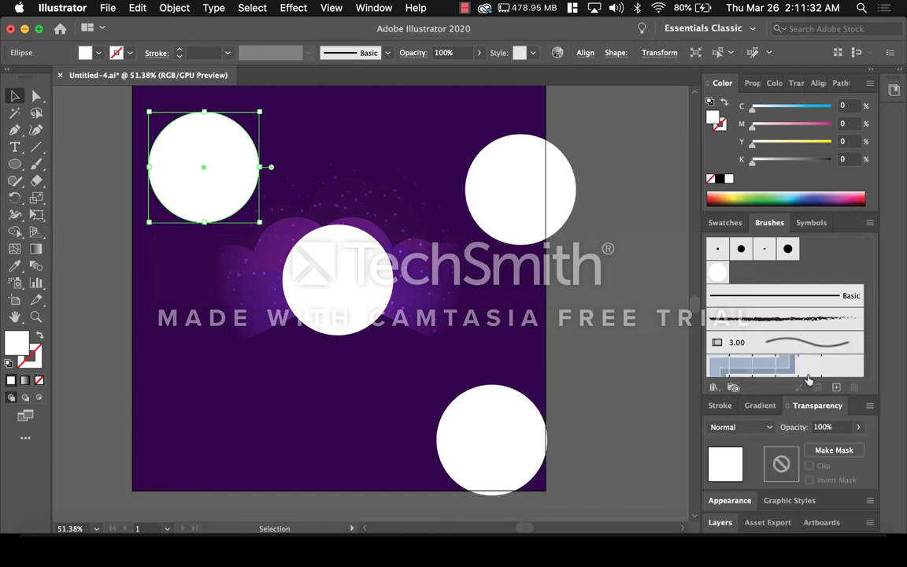
{"action": "left_click", "coordinate": [823, 426]}
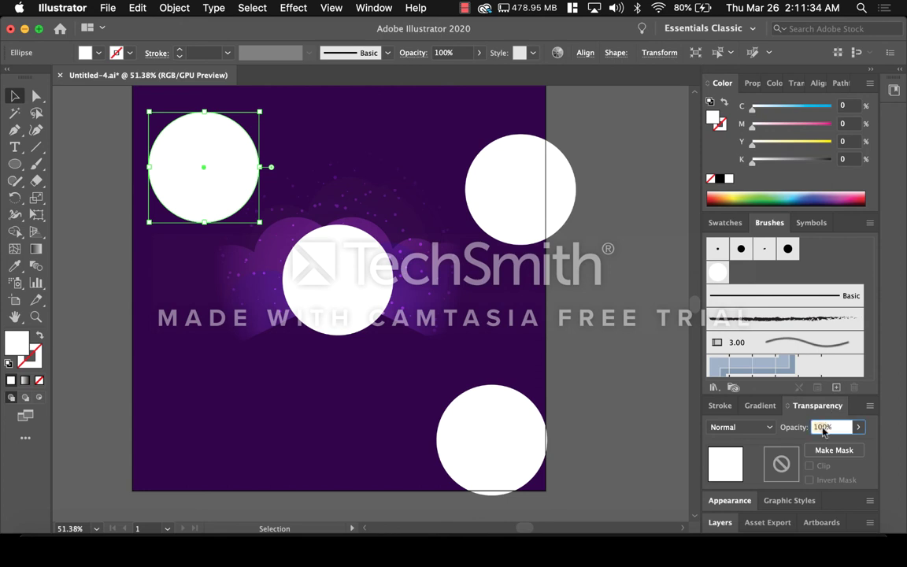
{"action": "type", "text": "8"}
{"action": "key", "text": "Return"}
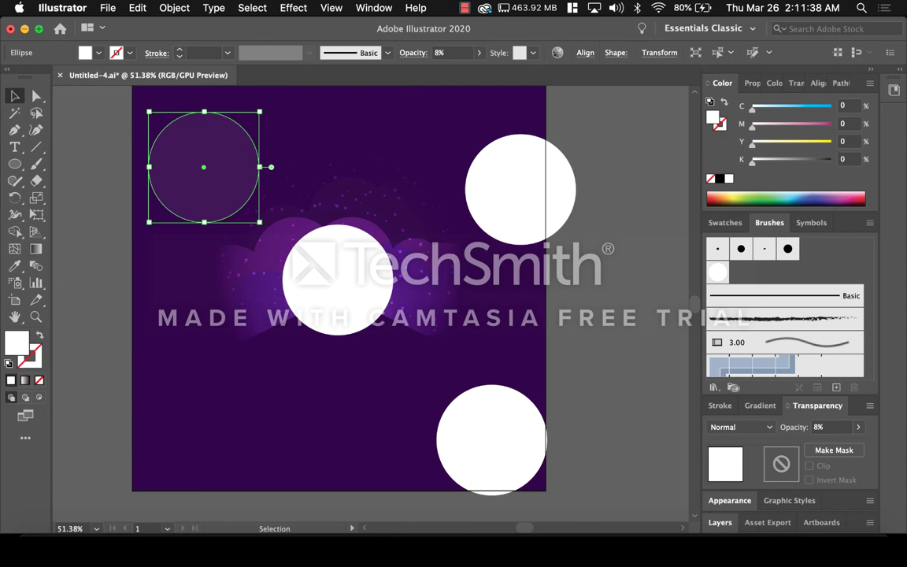
{"action": "left_click", "coordinate": [647, 288]}
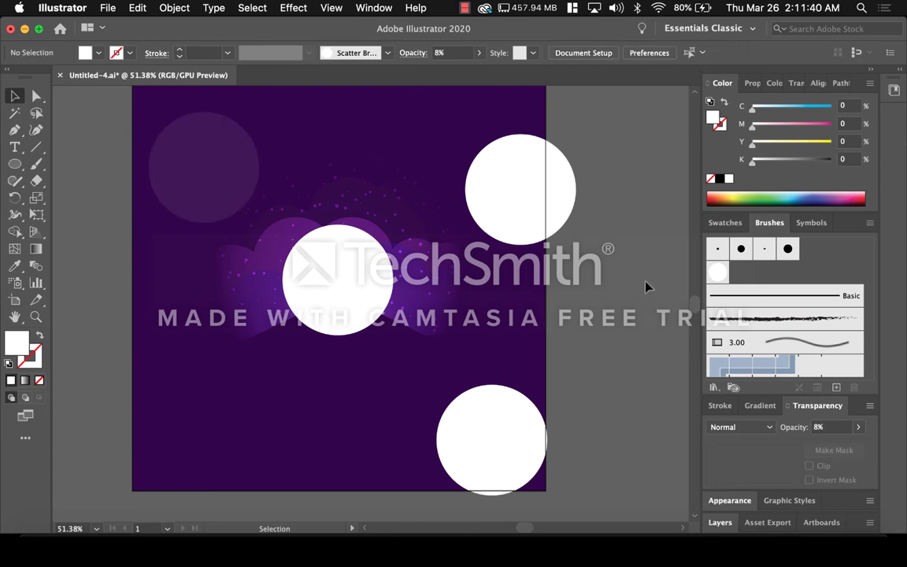
Step: Try a 30% opacity on the white circle at the artboard's upper-right edge
{"action": "left_click", "coordinate": [495, 163]}
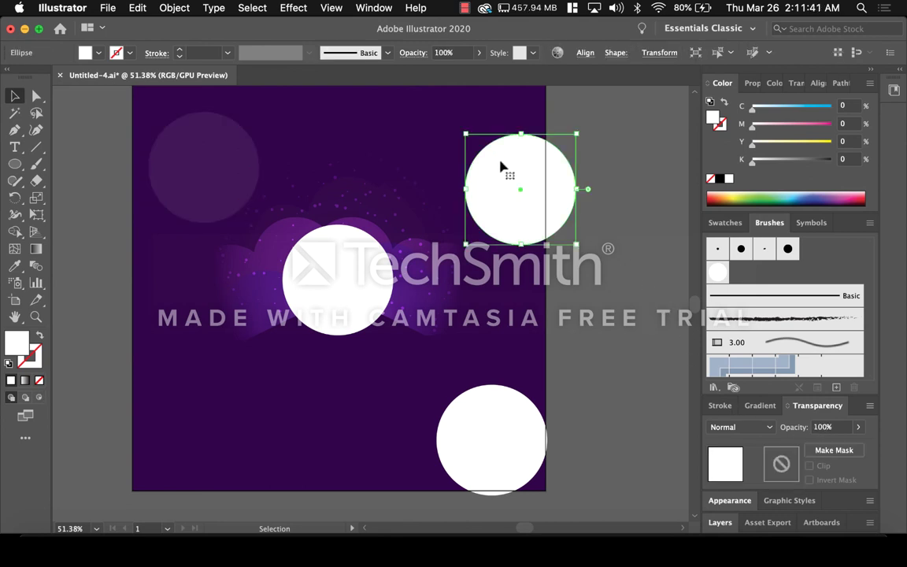
{"action": "left_click", "coordinate": [819, 429]}
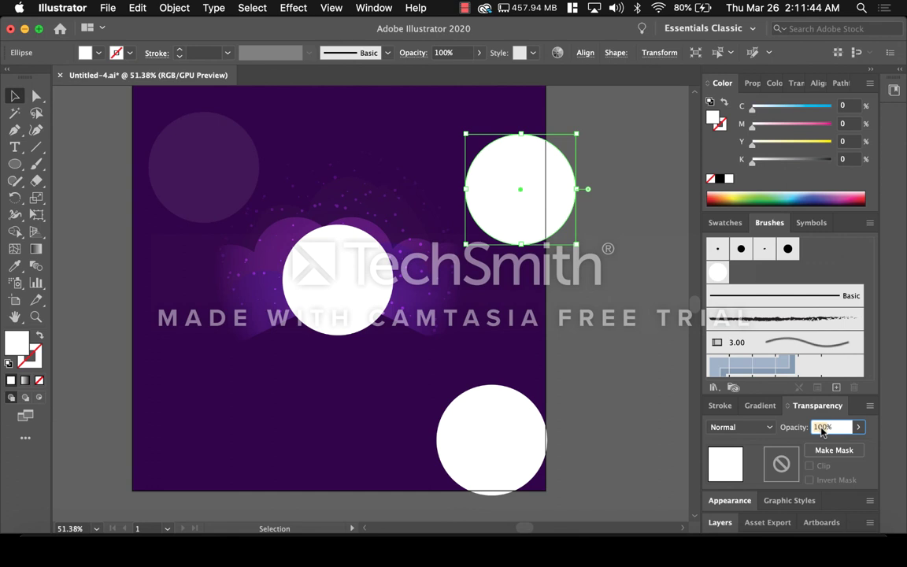
{"action": "type", "text": "30%"}
{"action": "key", "text": "Return"}
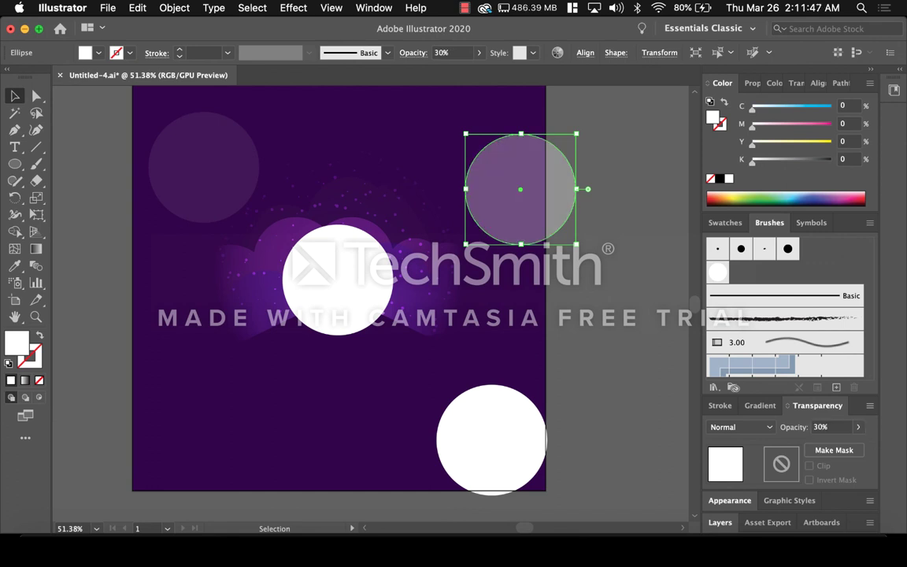
{"action": "left_click", "coordinate": [621, 419]}
{"action": "double_click", "coordinate": [492, 429]}
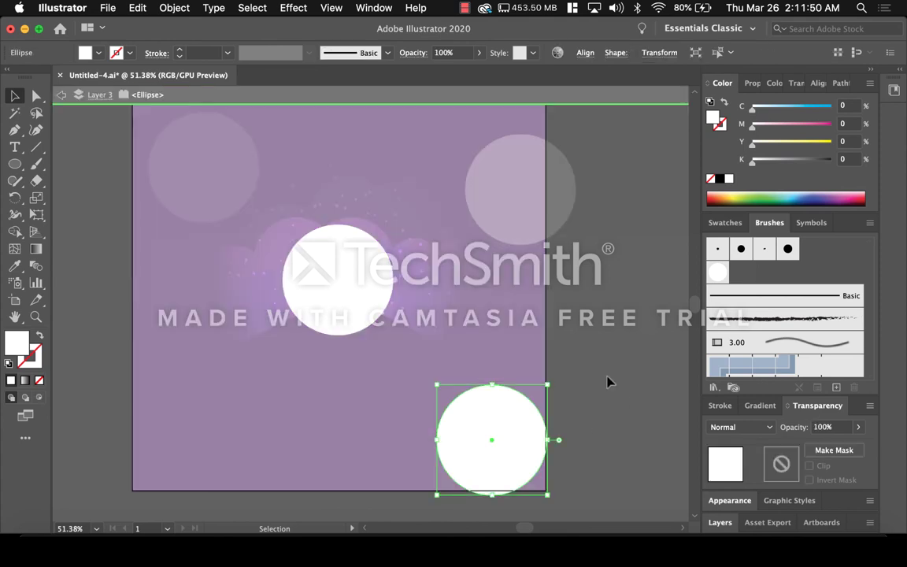
{"action": "key", "text": "super+z"}
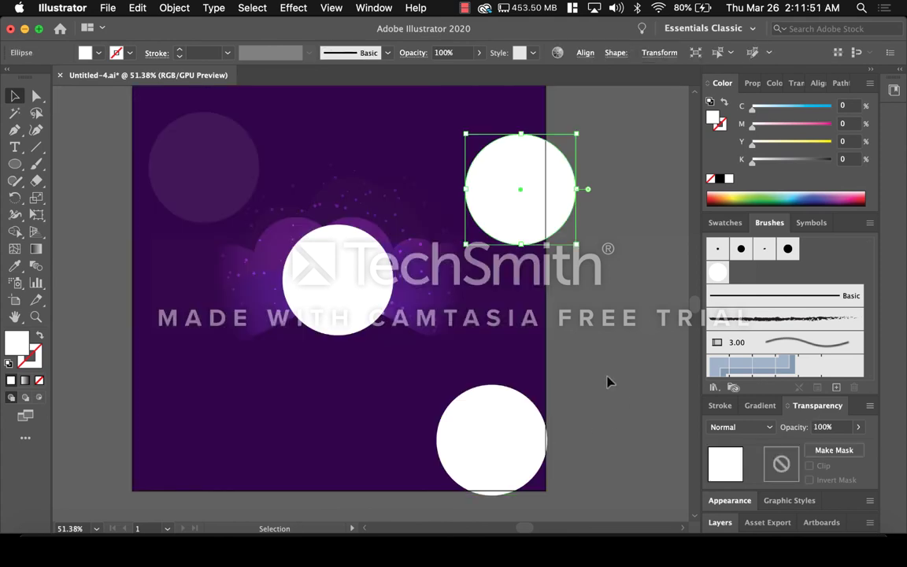
Step: Set the opacity of the white circle in the artboard's lower-right corner to 50%
{"action": "left_click", "coordinate": [466, 439]}
{"action": "left_click", "coordinate": [822, 428]}
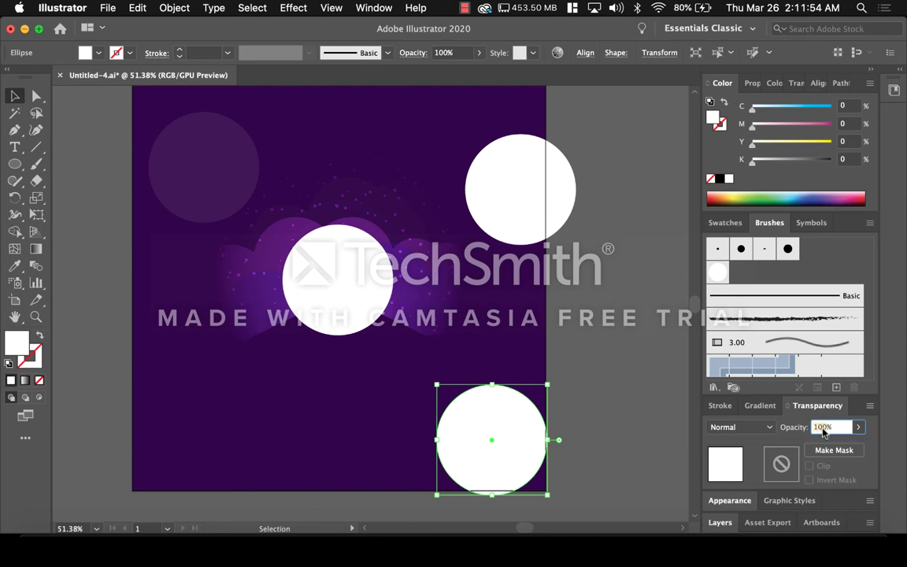
{"action": "type", "text": "50"}
{"action": "key", "text": "Return"}
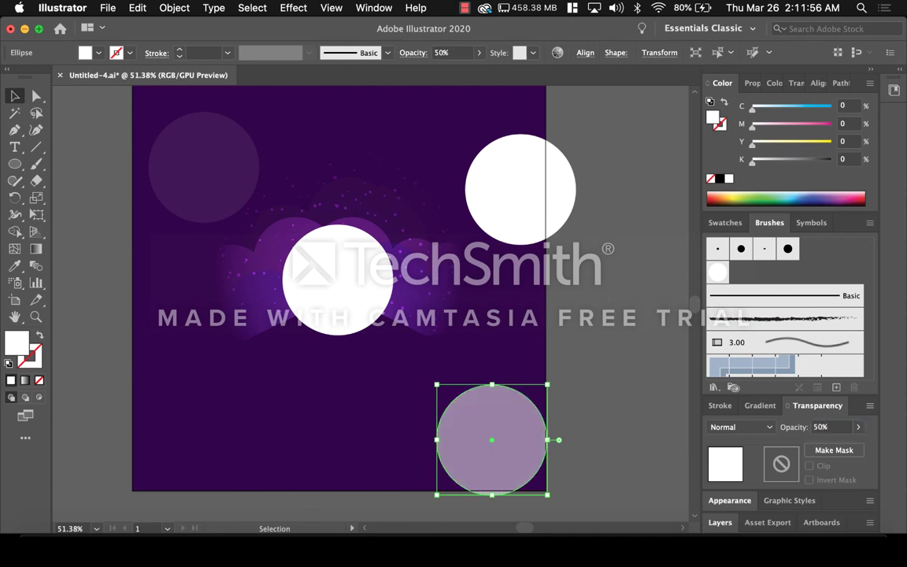
{"action": "left_click", "coordinate": [603, 329]}
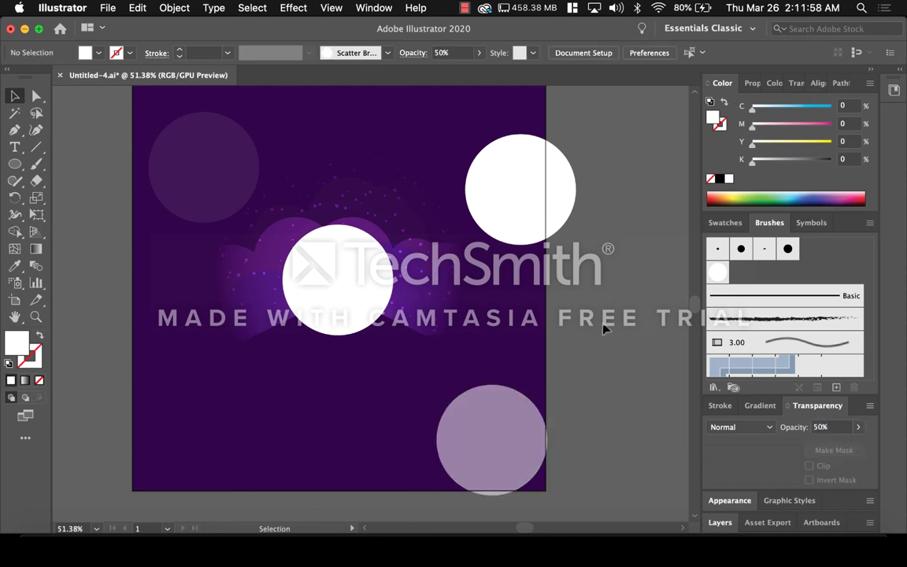
Step: Set the opacity of the white circle at the artboard's upper-right edge to 30%
{"action": "left_click", "coordinate": [554, 179]}
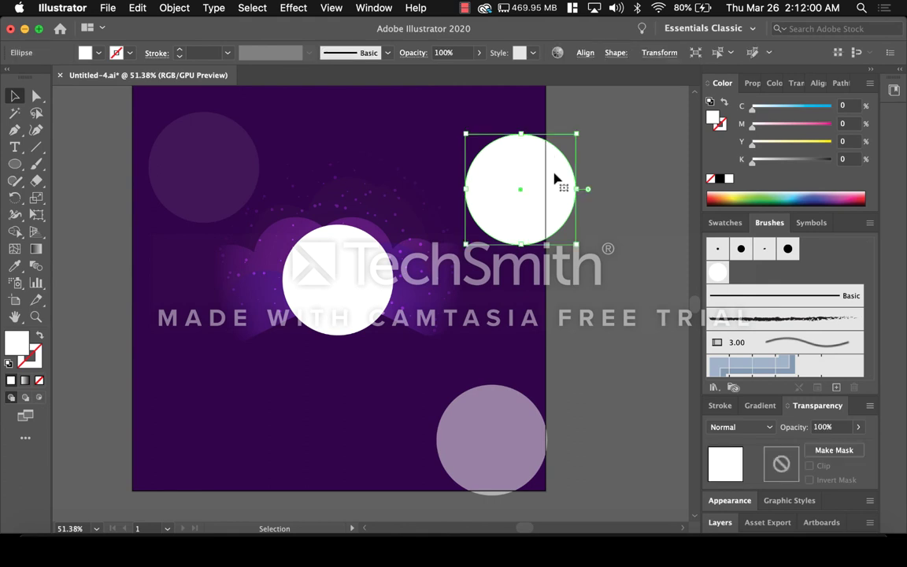
{"action": "left_click", "coordinate": [819, 426]}
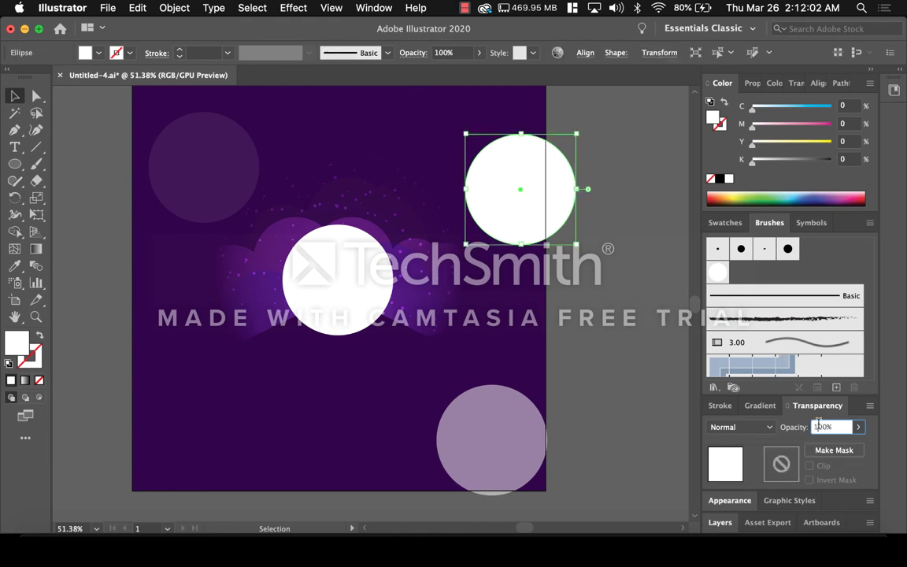
{"action": "type", "text": "30%"}
{"action": "key", "text": "Return"}
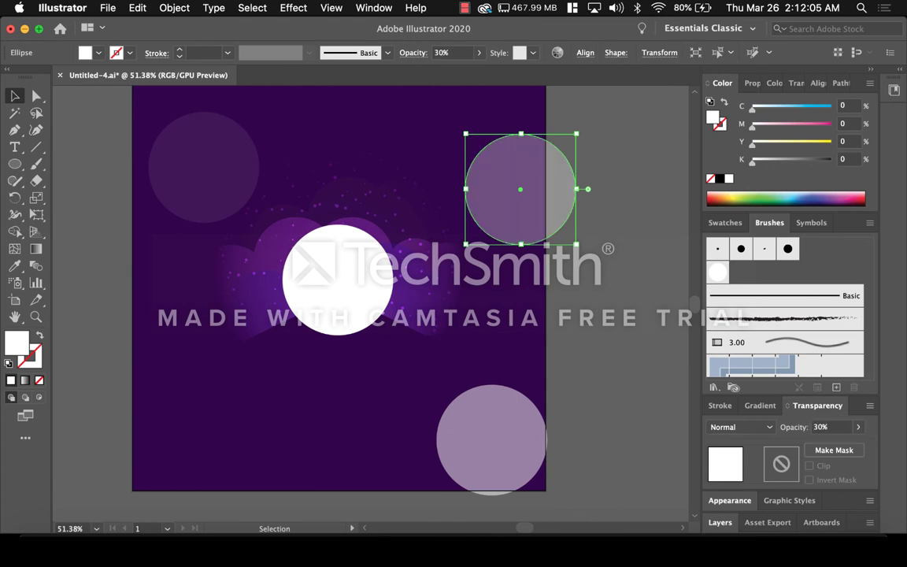
{"action": "left_click", "coordinate": [650, 315]}
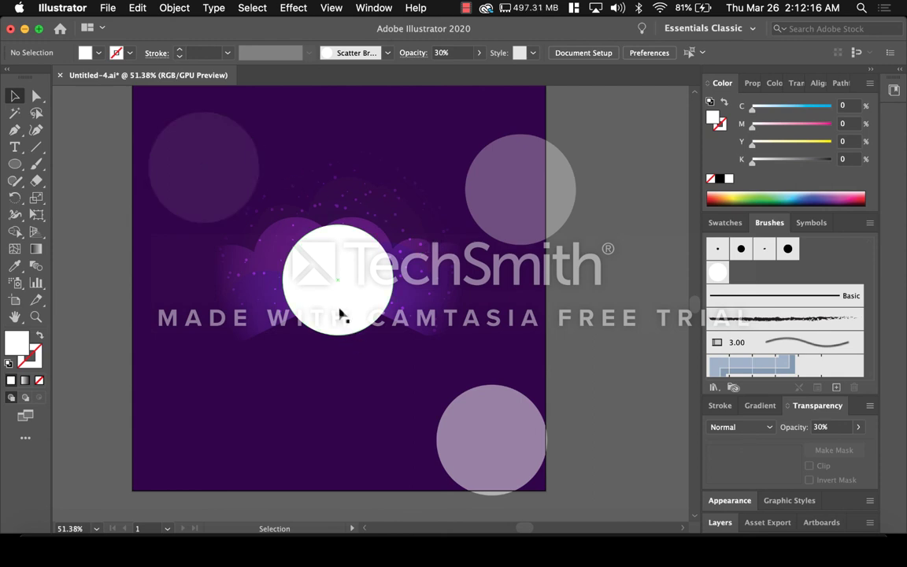
Step: Move the opaque circle to the artboard's lower-left area, and enlarge the 8% opacity circle and centre it over the clouds
{"action": "left_click_drag", "start_coordinate": [339, 313], "coordinate": [230, 432]}
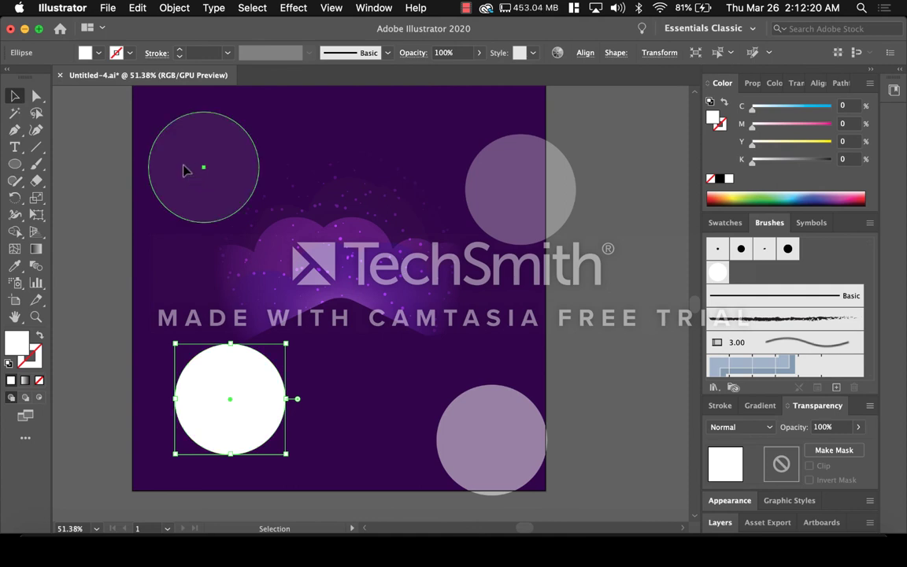
{"action": "left_click_drag", "start_coordinate": [184, 171], "coordinate": [323, 300]}
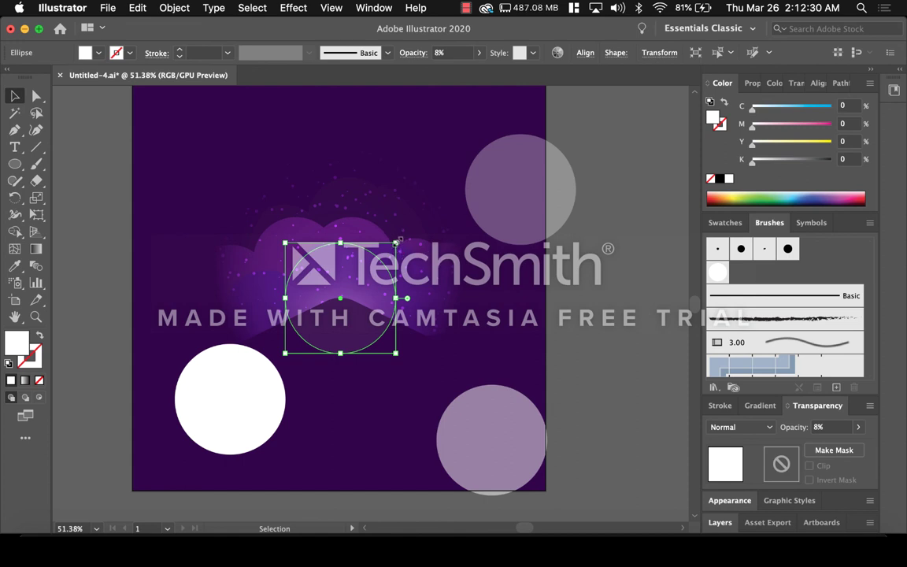
{"action": "left_click_drag", "start_coordinate": [399, 240], "coordinate": [436, 202]}
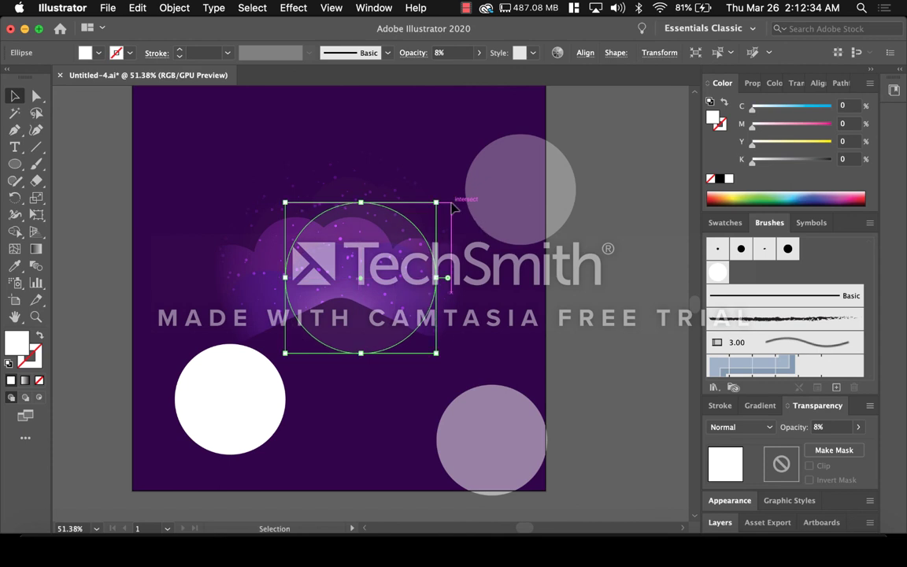
{"action": "left_click_drag", "start_coordinate": [380, 206], "coordinate": [359, 233]}
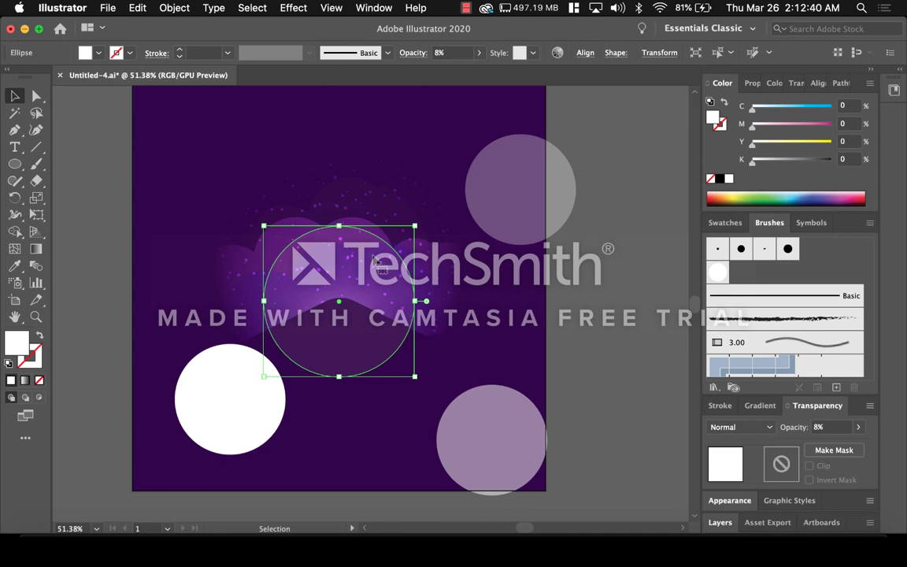
{"action": "left_click", "coordinate": [601, 279]}
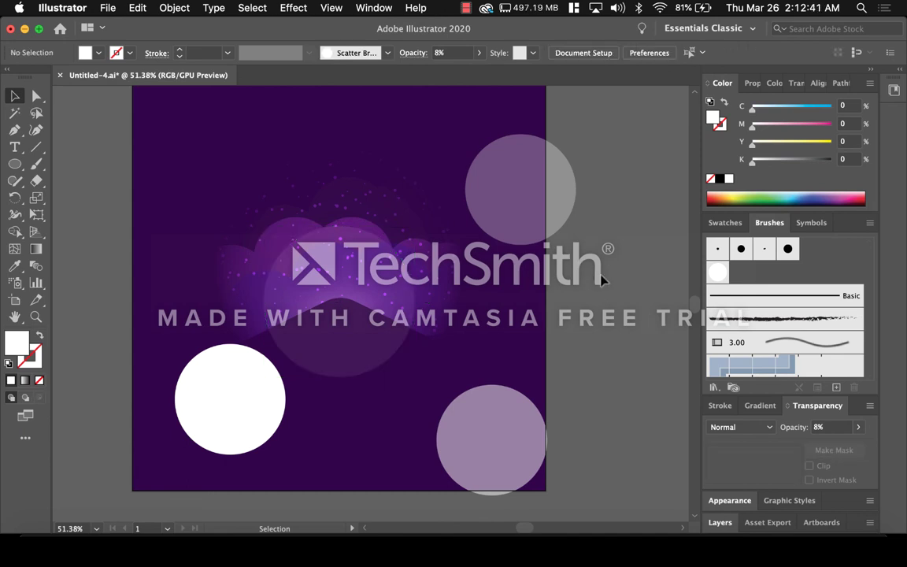
Step: Slightly enlarge the 30% and 50% opacity circles and stack them, with the opaque circle on top, at the centre of the 8% circle
{"action": "left_click", "coordinate": [564, 190]}
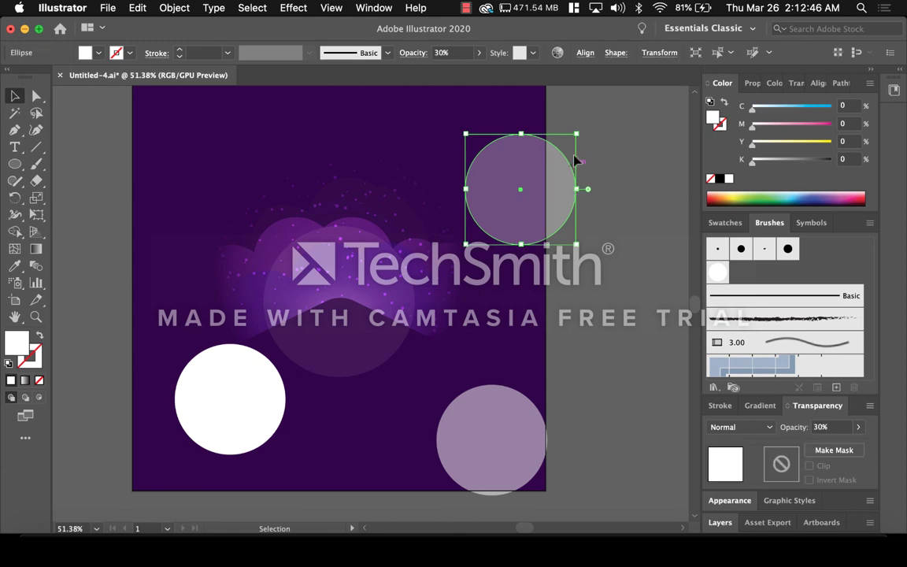
{"action": "left_click_drag", "start_coordinate": [576, 134], "coordinate": [372, 259]}
{"action": "left_click", "coordinate": [520, 426]}
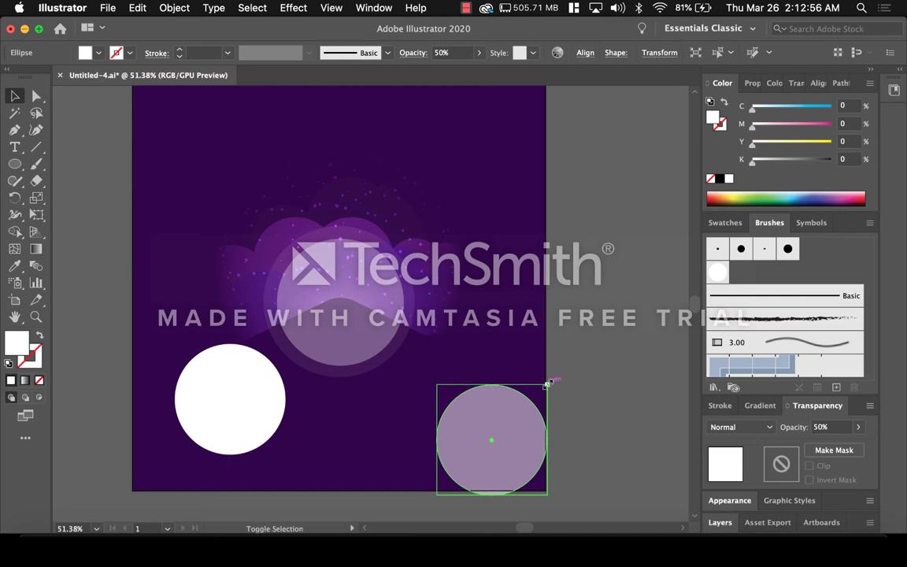
{"action": "left_click_drag", "start_coordinate": [548, 384], "coordinate": [555, 377]}
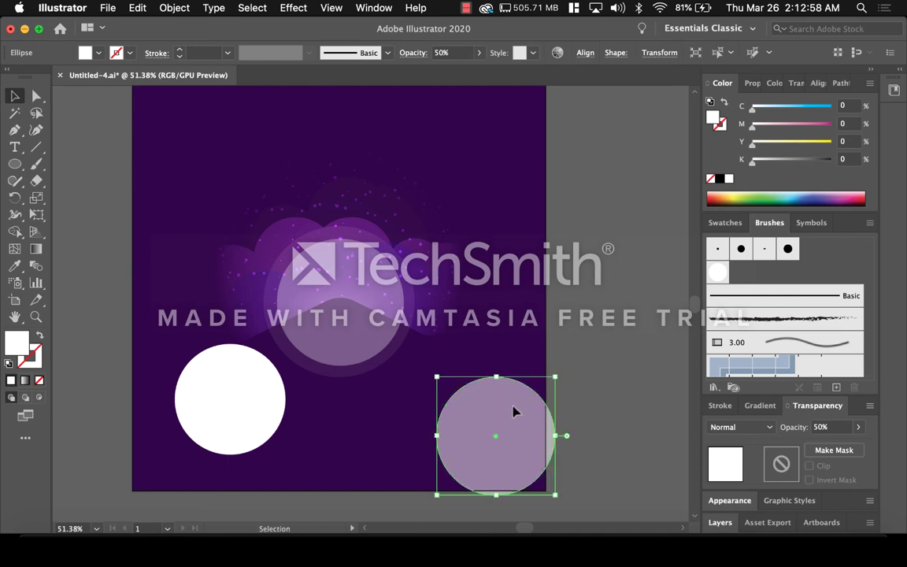
{"action": "left_click_drag", "start_coordinate": [512, 410], "coordinate": [358, 277]}
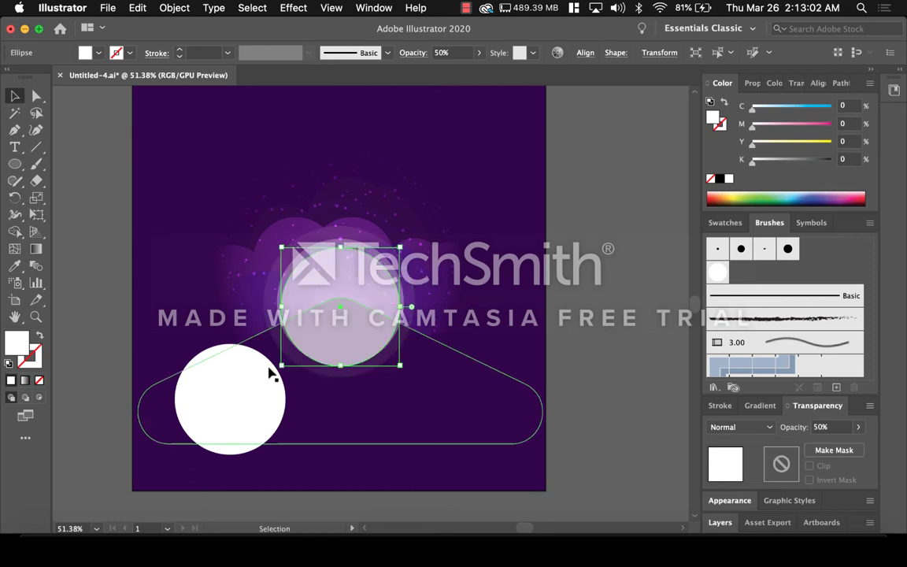
{"action": "left_click_drag", "start_coordinate": [246, 388], "coordinate": [352, 300]}
{"action": "left_click", "coordinate": [598, 311]}
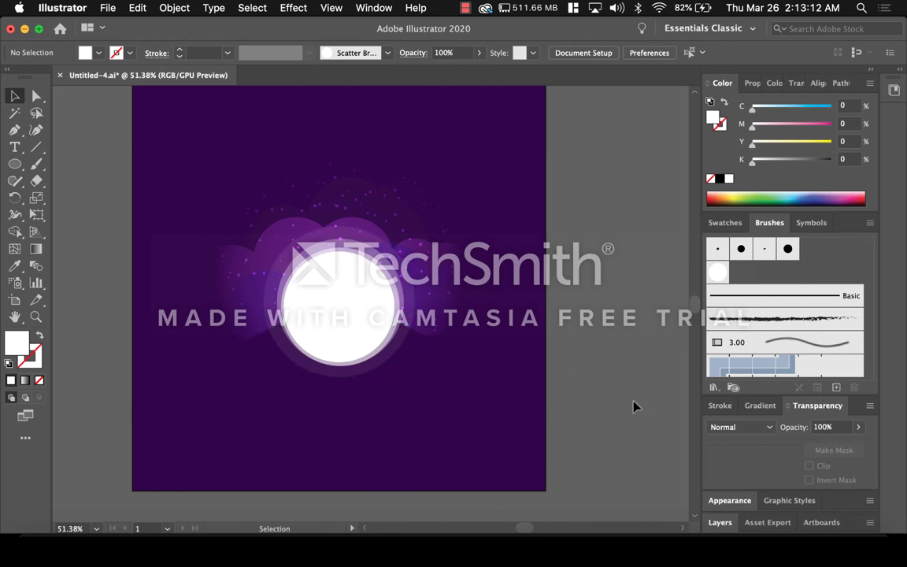
Step: Lock the hill polygon and the gradient ellipse inside Layer 3
{"action": "left_click", "coordinate": [717, 523]}
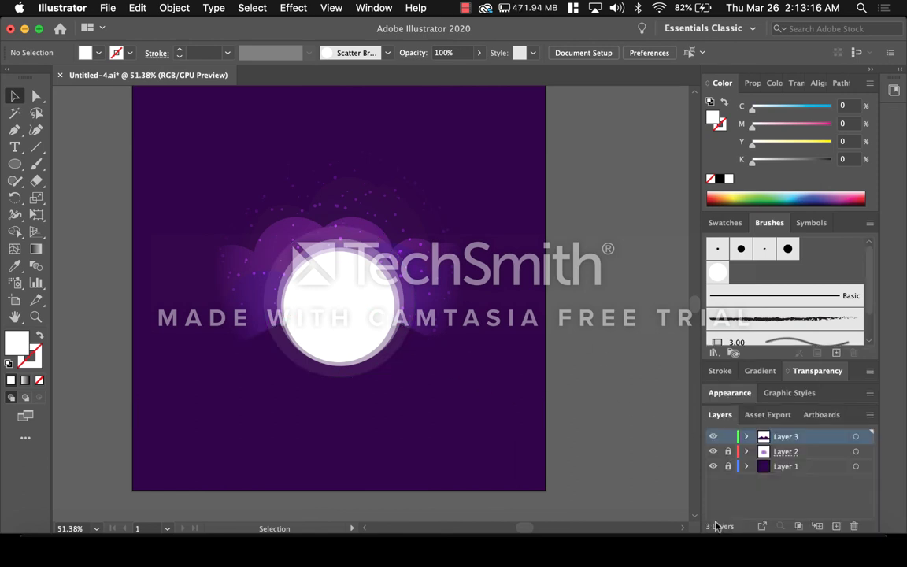
{"action": "left_click", "coordinate": [746, 436]}
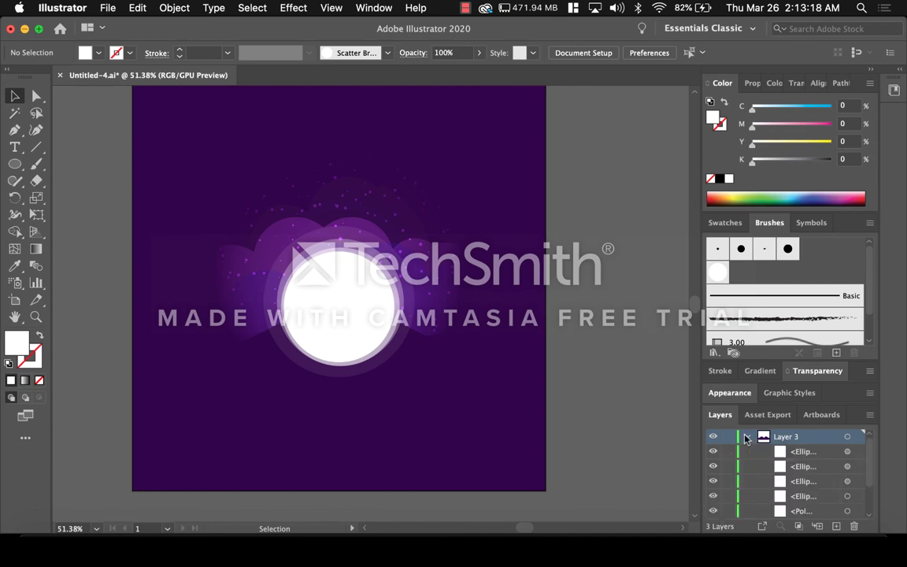
{"action": "scroll", "coordinate": [740, 453], "scroll_direction": "down", "scroll_amount": 3}
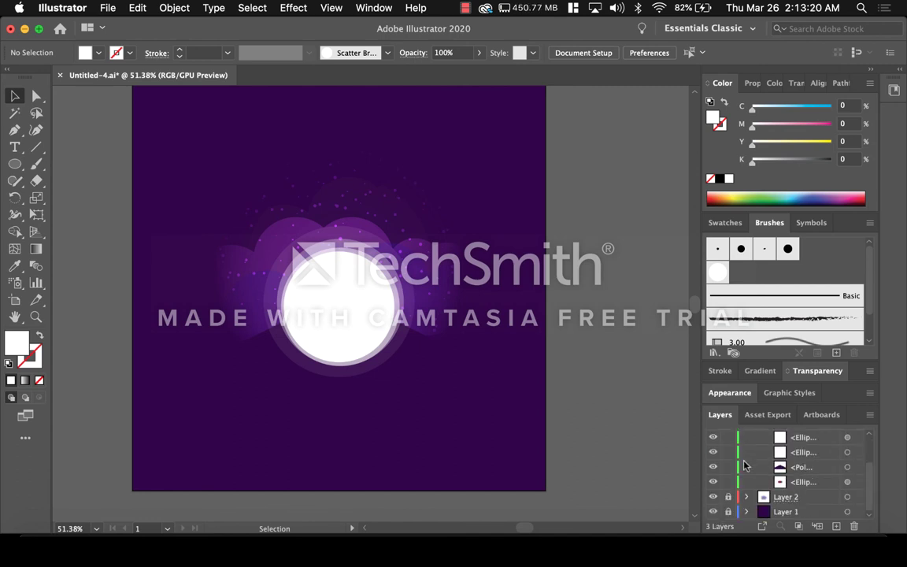
{"action": "left_click", "coordinate": [728, 466]}
{"action": "left_click", "coordinate": [728, 481]}
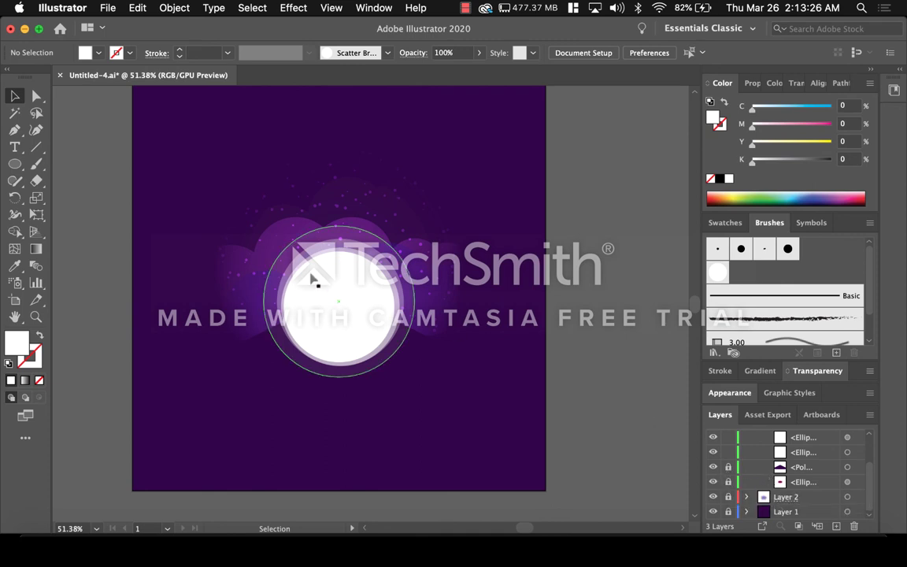
Step: Group the four moon circles and move the group beneath the polygon and ellipse in Layer 3
{"action": "key", "text": "super+a"}
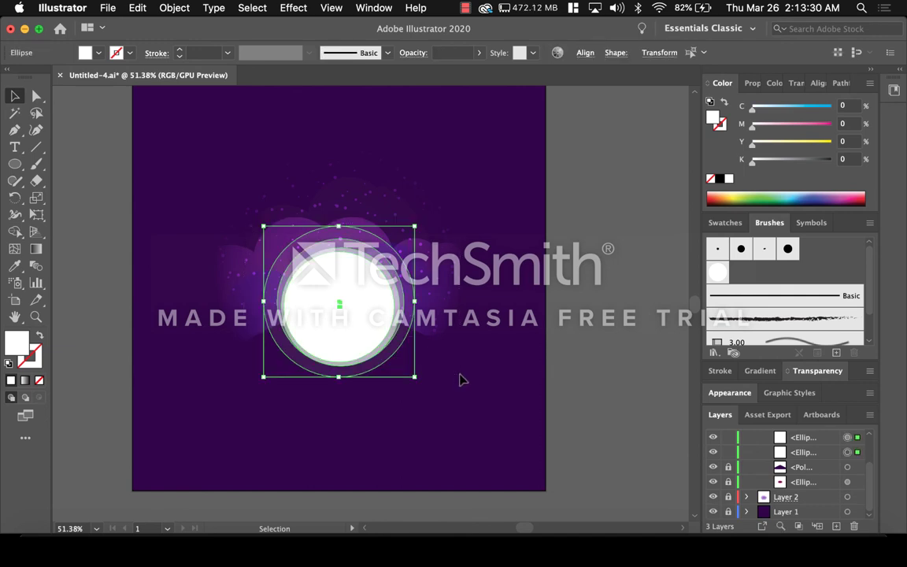
{"action": "key", "text": "super+g"}
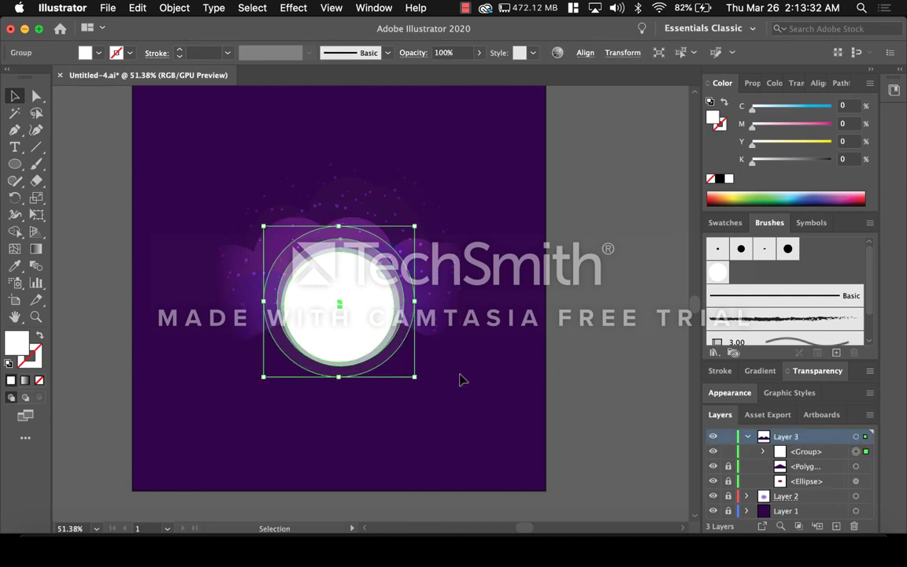
{"action": "left_click", "coordinate": [586, 369]}
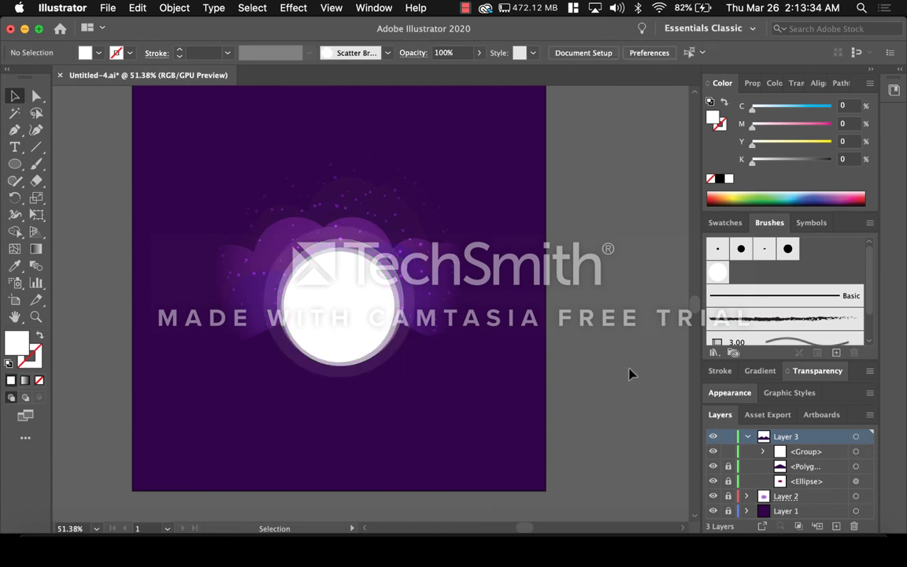
{"action": "left_click", "coordinate": [805, 453]}
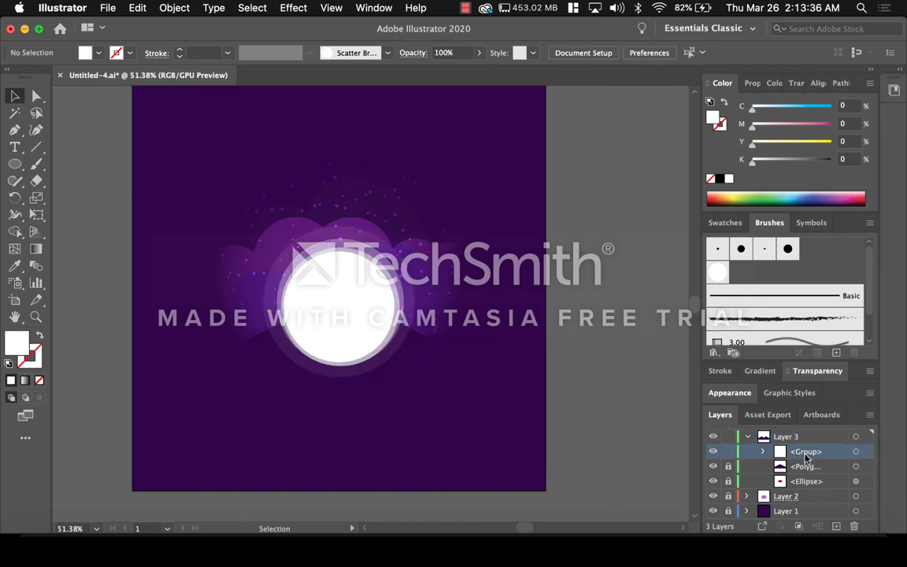
{"action": "left_click_drag", "start_coordinate": [806, 457], "coordinate": [811, 486]}
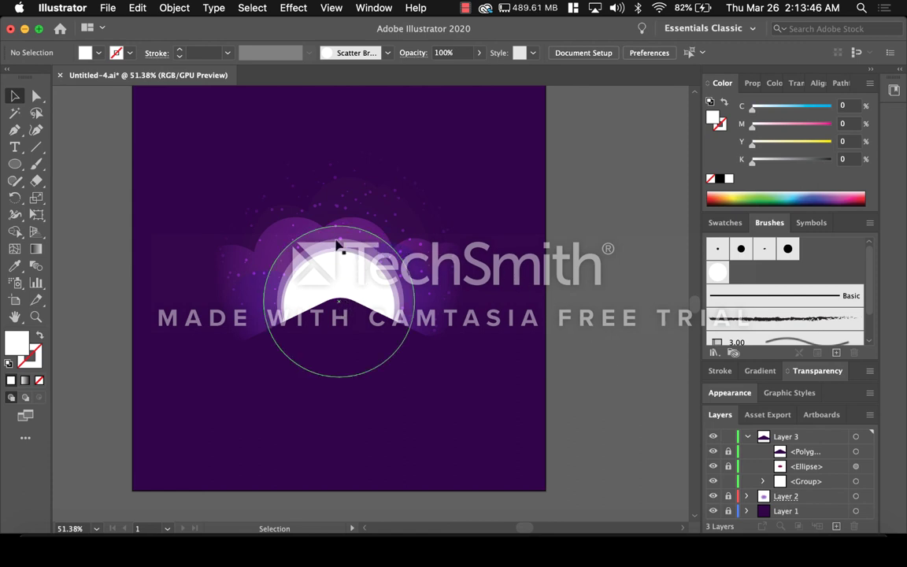
Step: Enlarge the moon circle group moderately and centre it above the hill's peak
{"action": "left_click", "coordinate": [302, 219]}
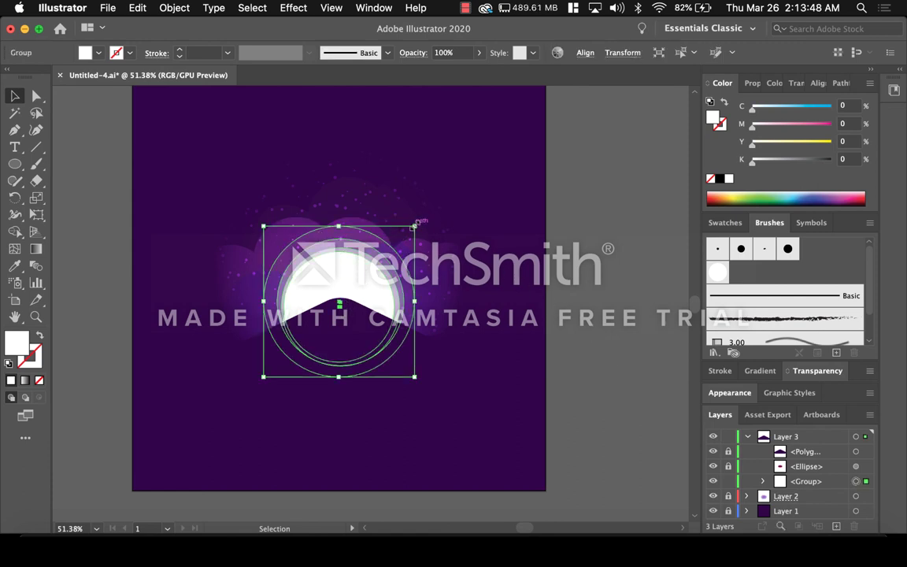
{"action": "left_click_drag", "start_coordinate": [415, 221], "coordinate": [446, 194]}
{"action": "left_click_drag", "start_coordinate": [358, 251], "coordinate": [344, 250]}
{"action": "left_click", "coordinate": [642, 275]}
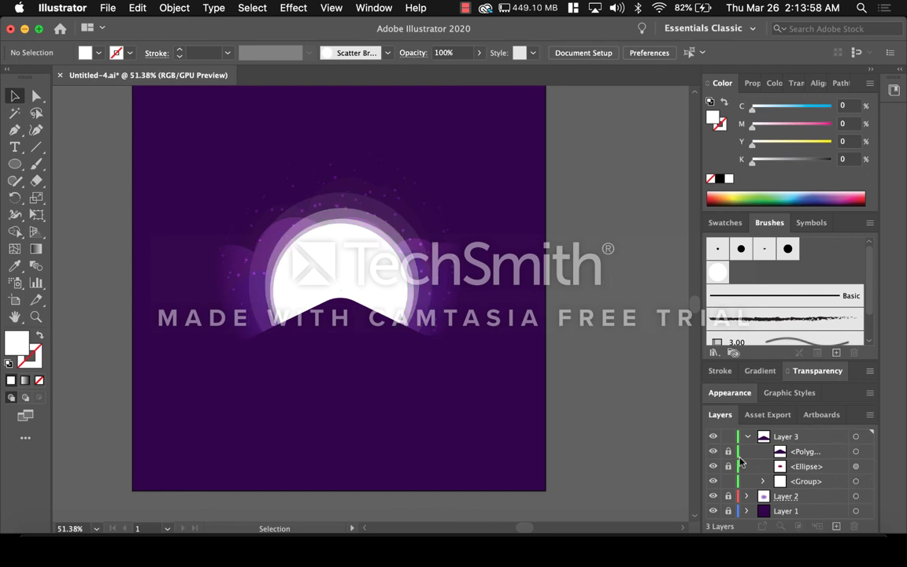
Step: Lock the moon circle group and the whole of Layer 3, and save the document
{"action": "left_click", "coordinate": [728, 481]}
{"action": "left_click", "coordinate": [747, 436]}
{"action": "left_click", "coordinate": [728, 437]}
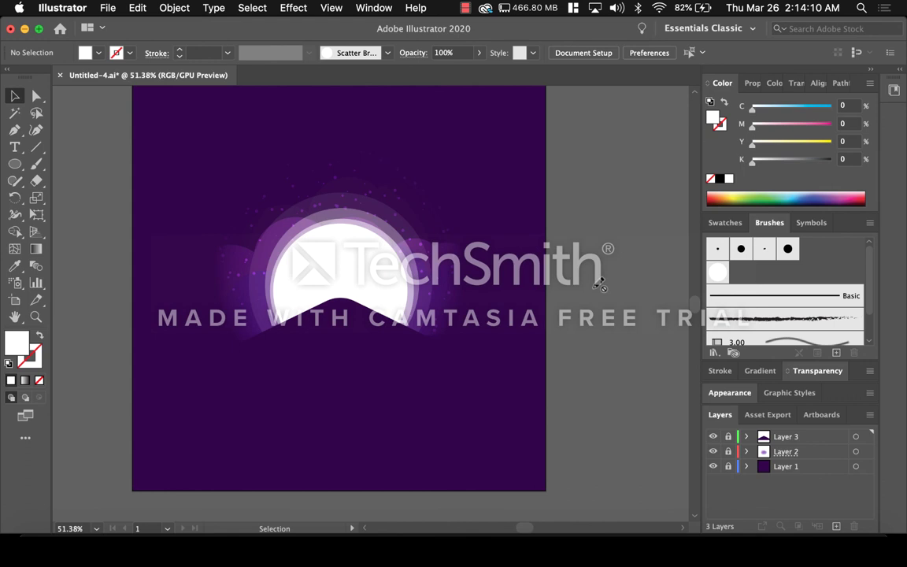
{"action": "key", "text": "super+s"}
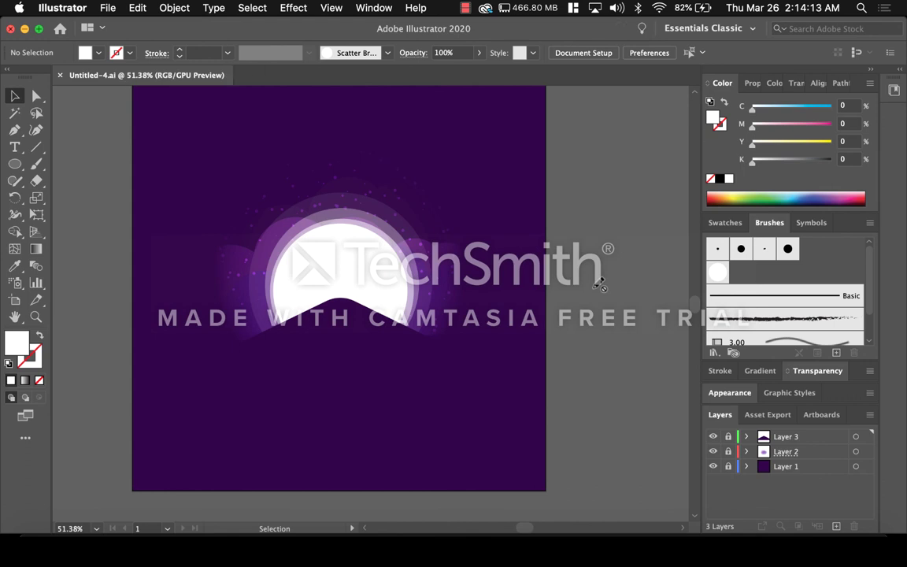
Step: Save the document under the name "purple glowing night" in Downloads, in Adobe Illustrator (ai) format with the Illustrator 2020 version options
{"action": "left_click", "coordinate": [107, 8]}
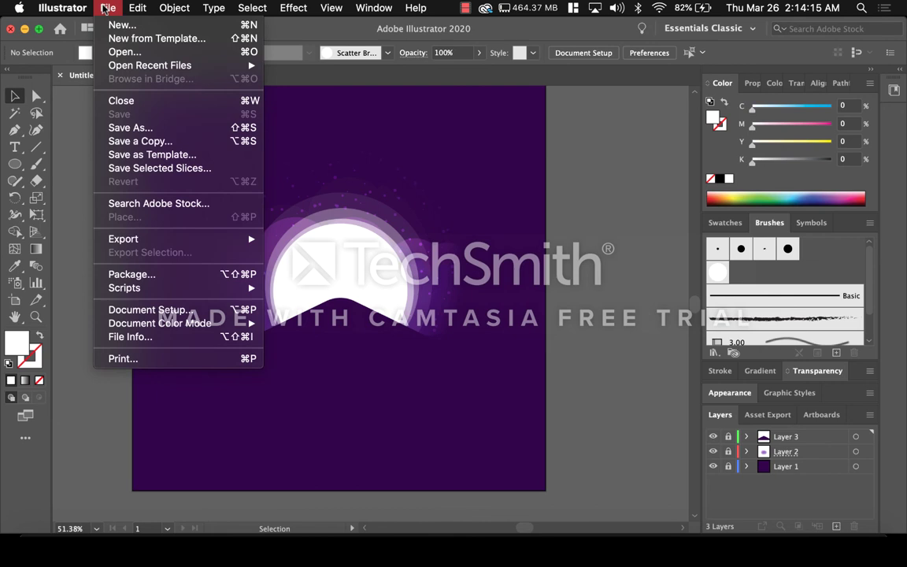
{"action": "left_click", "coordinate": [131, 128]}
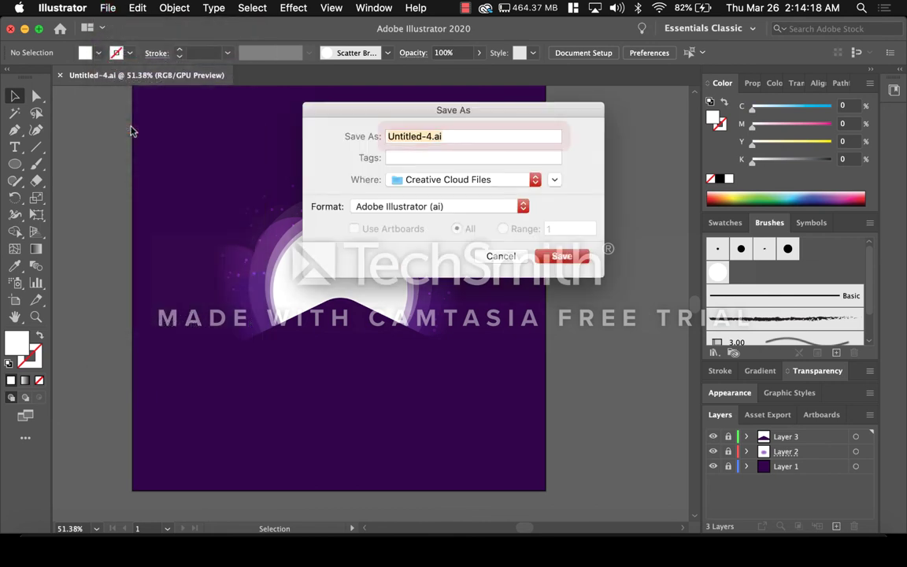
{"action": "type", "text": "pur"}
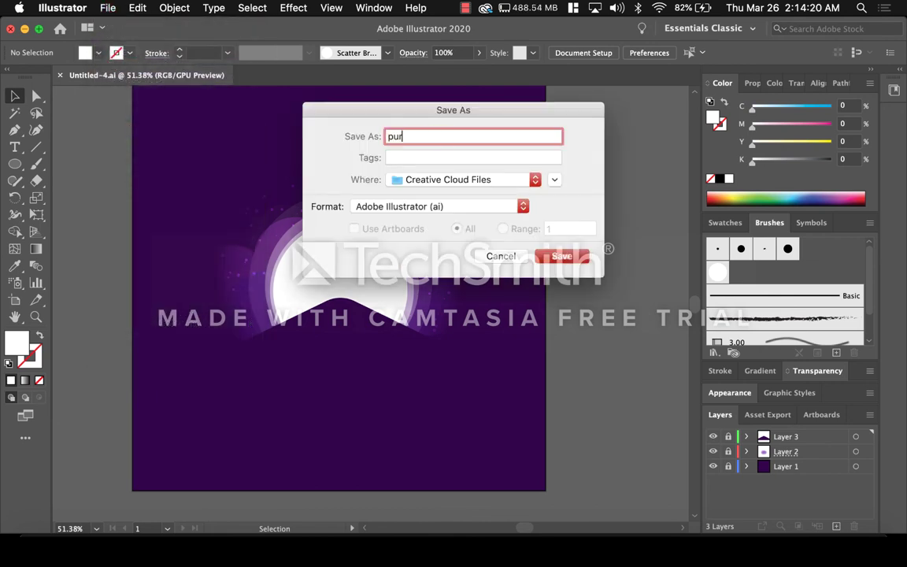
{"action": "type", "text": "plen"}
{"action": "type", "text": " glowing "}
{"action": "type", "text": "night"}
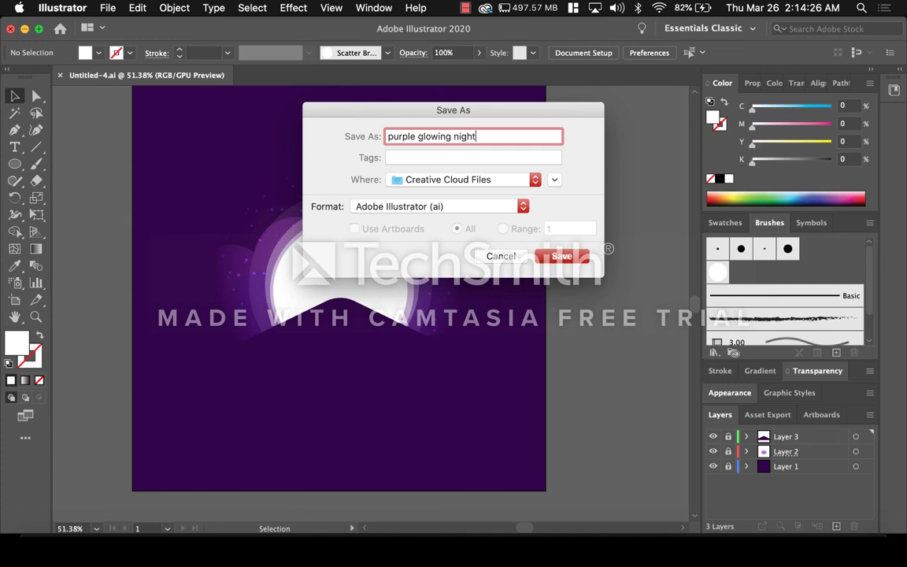
{"action": "left_click", "coordinate": [535, 180]}
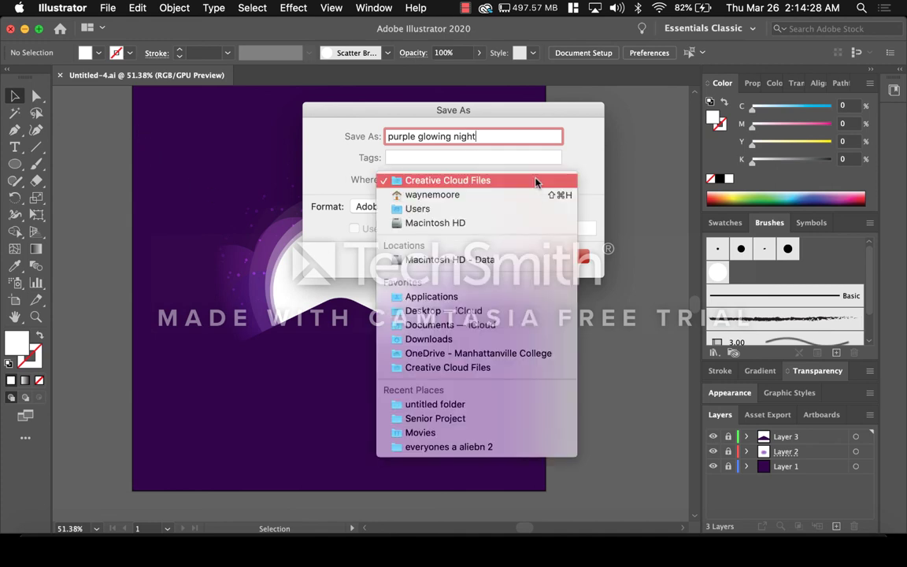
{"action": "left_click", "coordinate": [485, 339]}
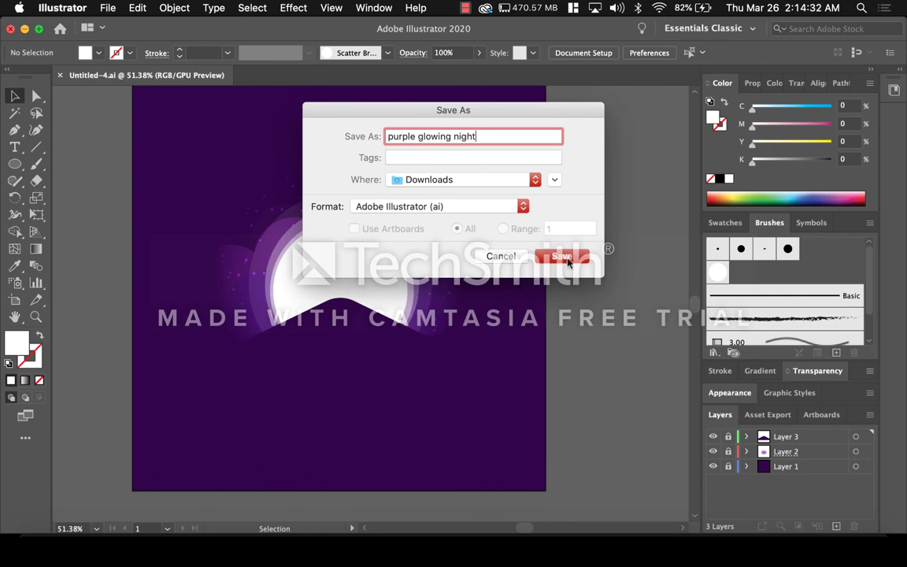
{"action": "left_click", "coordinate": [562, 257]}
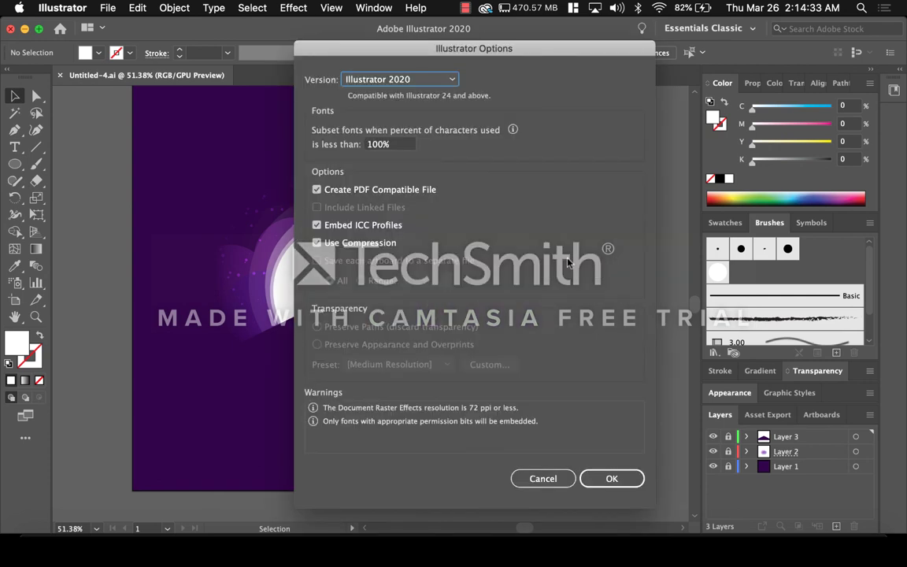
{"action": "left_click", "coordinate": [610, 479]}
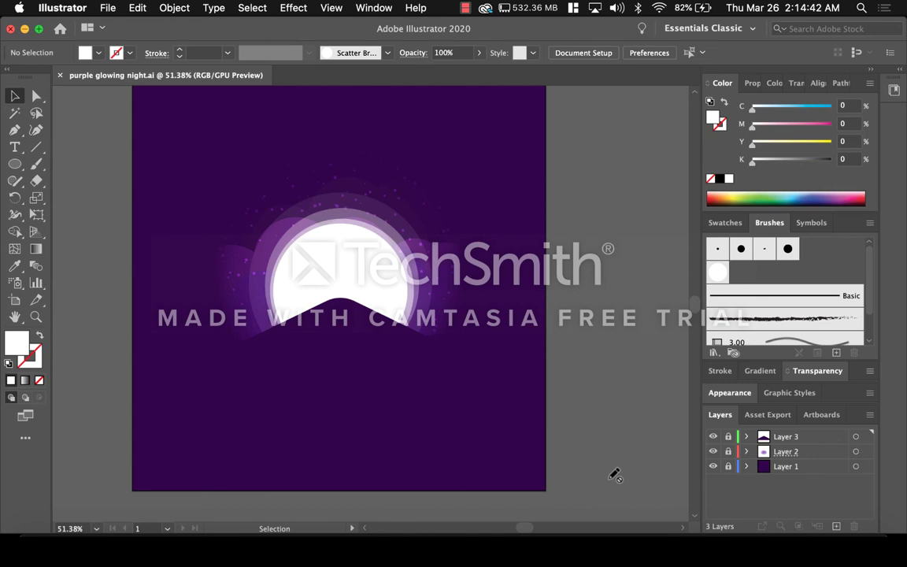
Step: Create a new 10 x 10 in document from the recent custom preset
{"action": "key", "text": "a"}
{"action": "key", "text": "v"}
{"action": "key", "text": "super+n"}
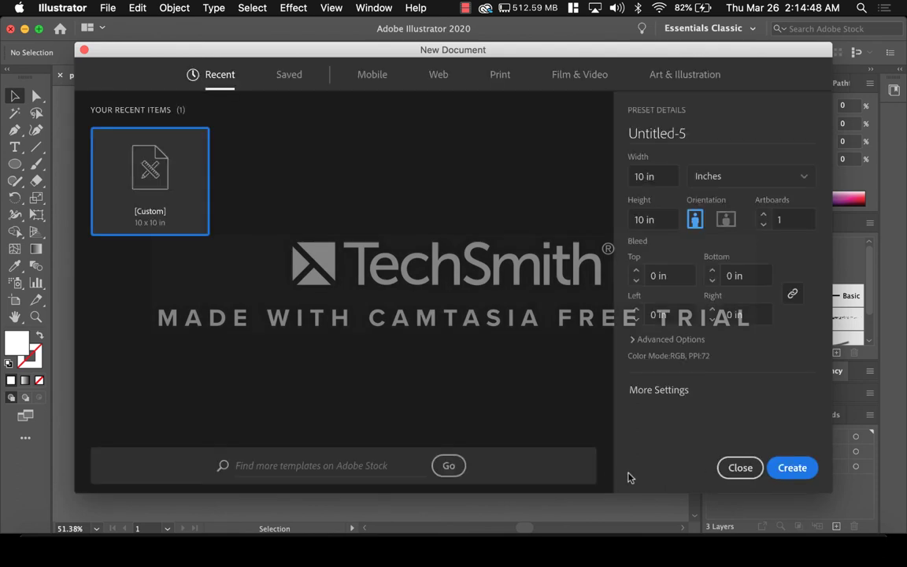
{"action": "left_click", "coordinate": [800, 466]}
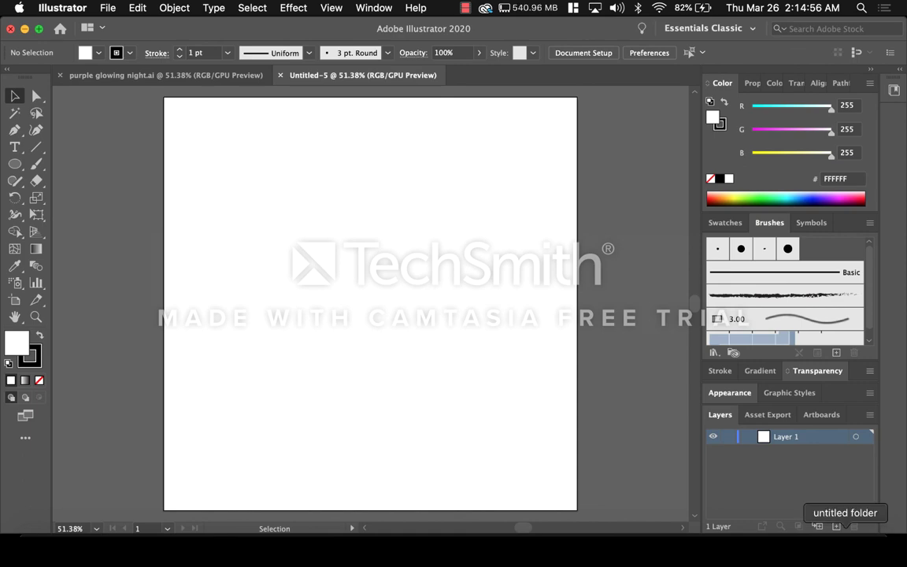
Step: Place couple standing.jpg from the "untitled folder" in Finder into the new document and move it near the artboard's centre
{"action": "left_click", "coordinate": [845, 529]}
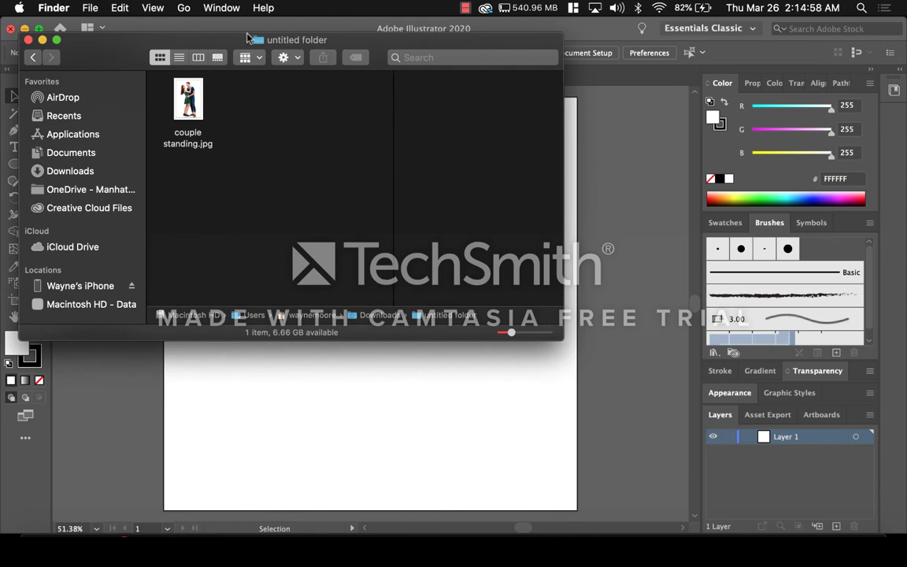
{"action": "left_click_drag", "start_coordinate": [75, 40], "coordinate": [661, 62]}
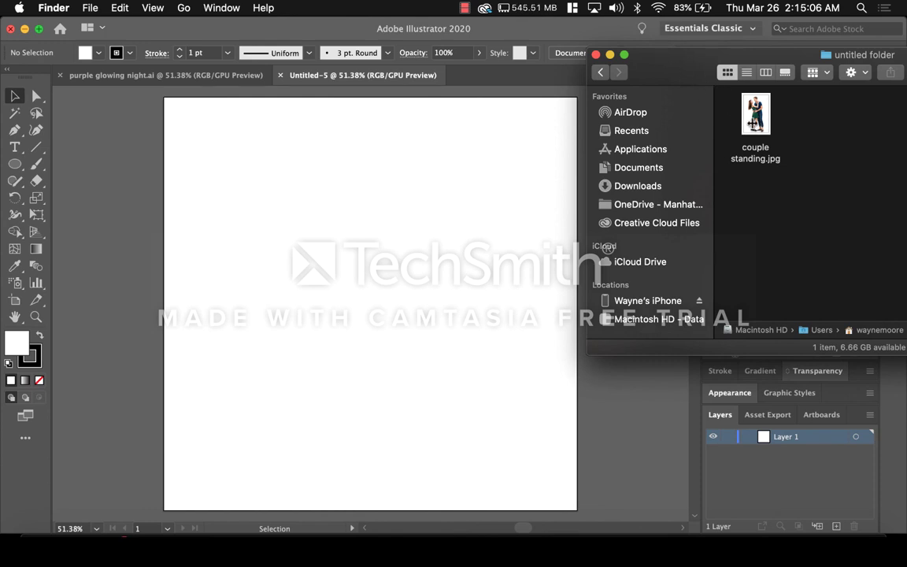
{"action": "left_click", "coordinate": [754, 118]}
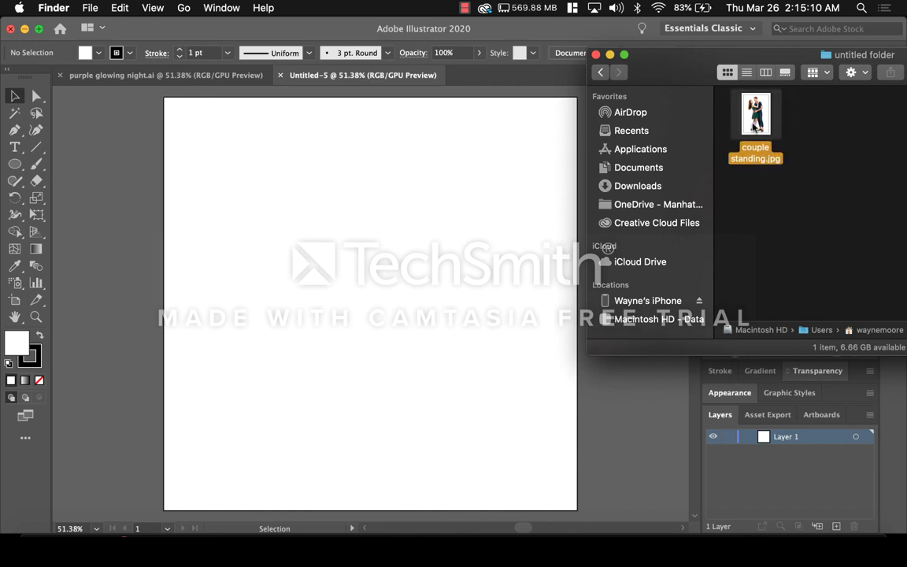
{"action": "left_click_drag", "start_coordinate": [408, 269], "coordinate": [407, 268]}
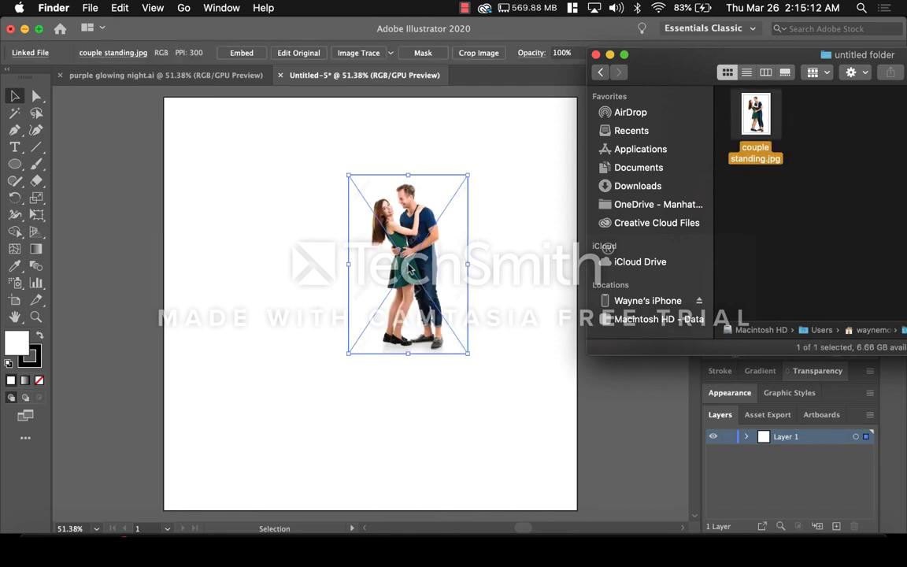
{"action": "left_click", "coordinate": [596, 55]}
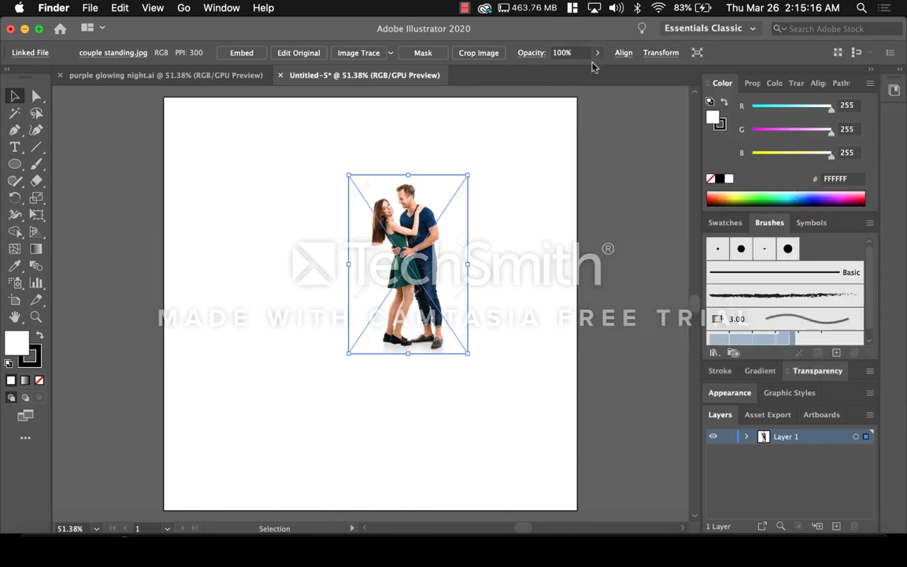
{"action": "left_click", "coordinate": [420, 248]}
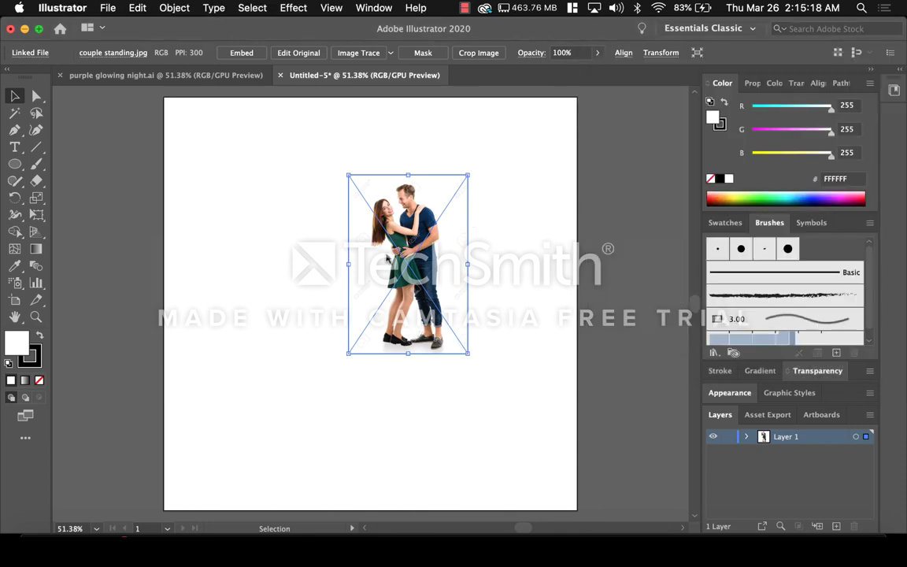
{"action": "left_click_drag", "start_coordinate": [400, 273], "coordinate": [347, 304]}
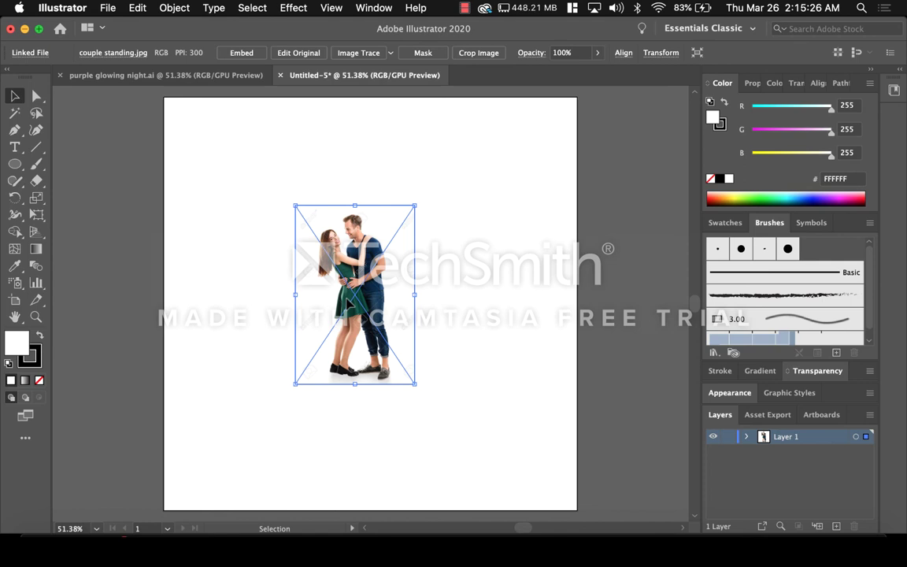
Step: Start an Image Trace of the couple photo in Black and White mode with the preview on
{"action": "key", "text": "super+equal"}
{"action": "key", "text": "super+equal"}
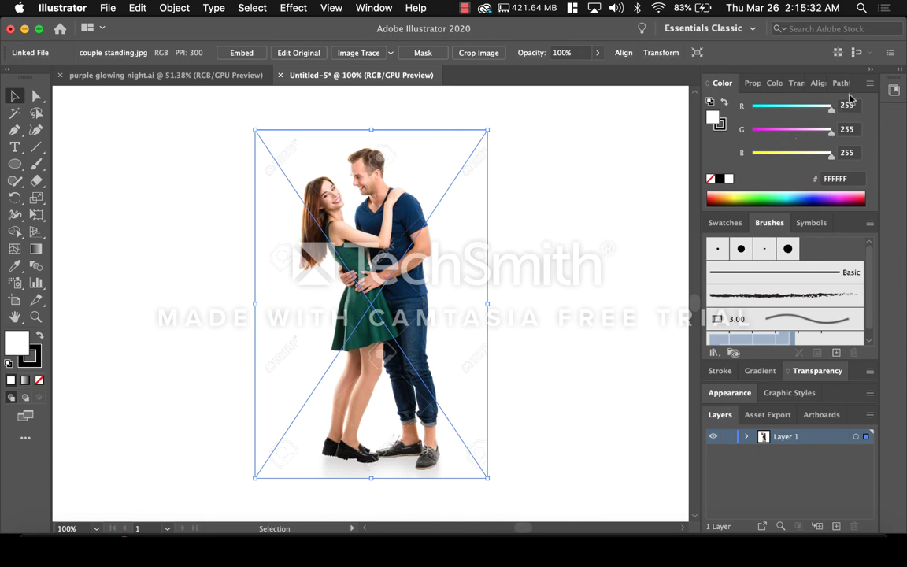
{"action": "double_click", "coordinate": [787, 67]}
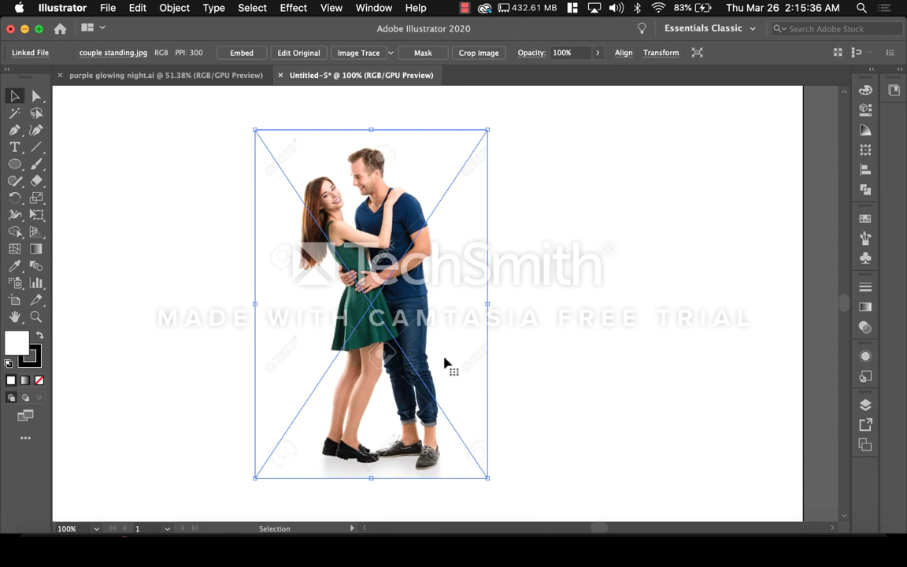
{"action": "left_click", "coordinate": [371, 7]}
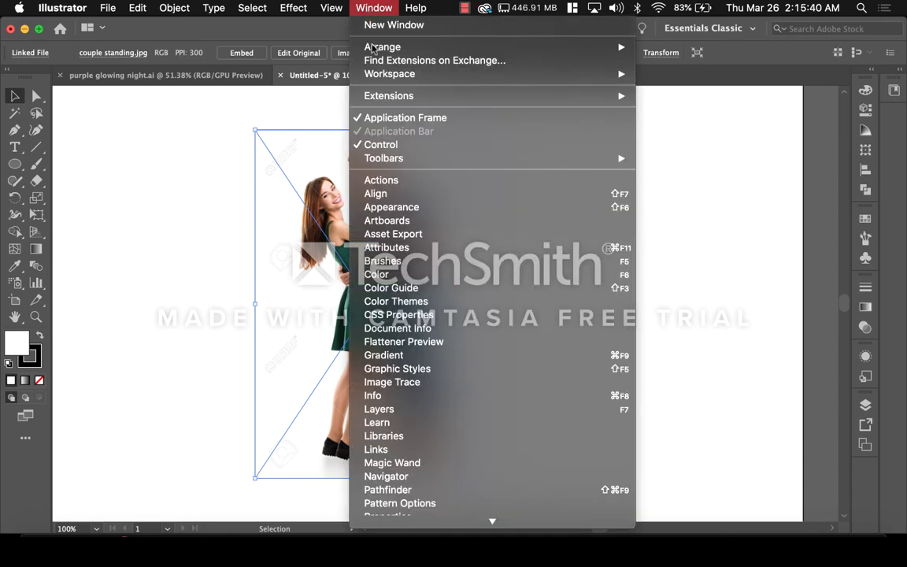
{"action": "left_click", "coordinate": [392, 382]}
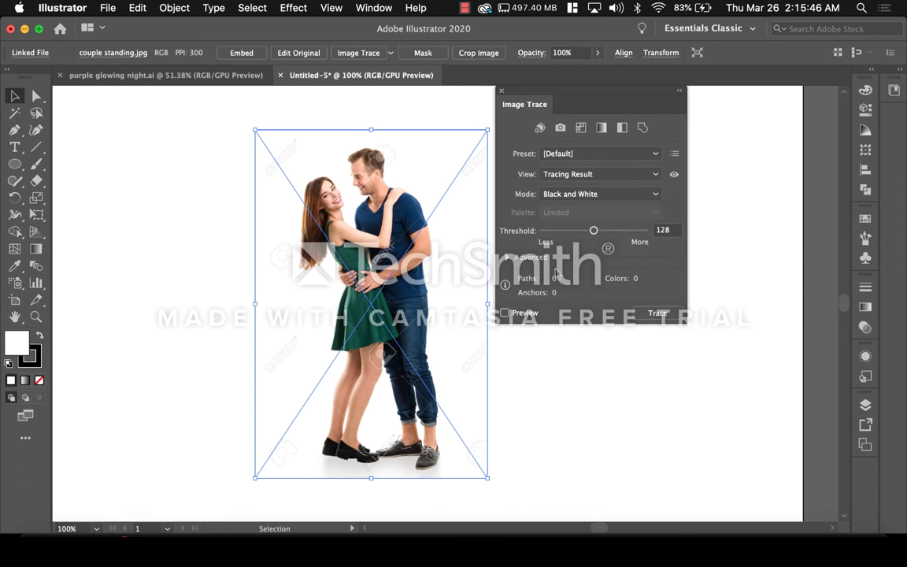
{"action": "left_click", "coordinate": [505, 314]}
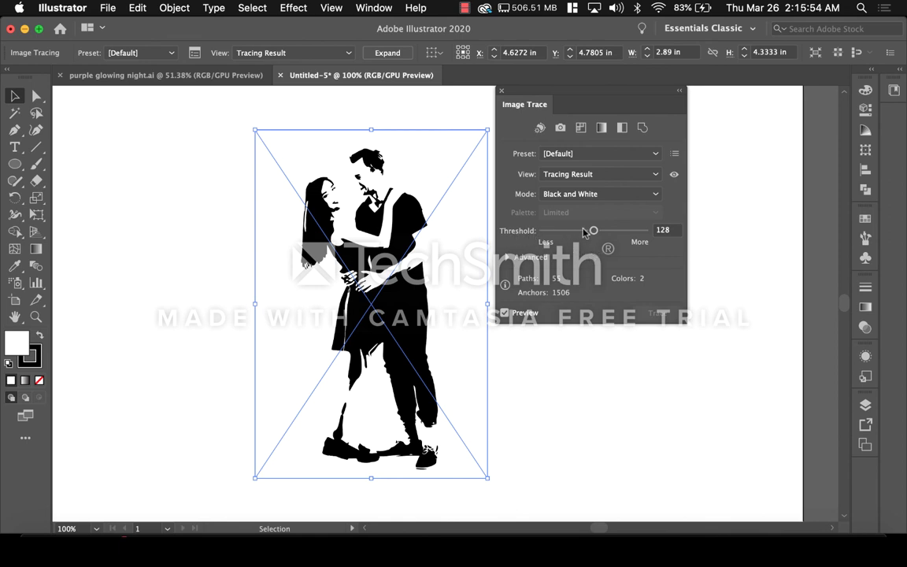
Step: Raise the trace threshold to 232 so the couple becomes a nearly solid black silhouette
{"action": "left_click_drag", "start_coordinate": [593, 231], "coordinate": [612, 232]}
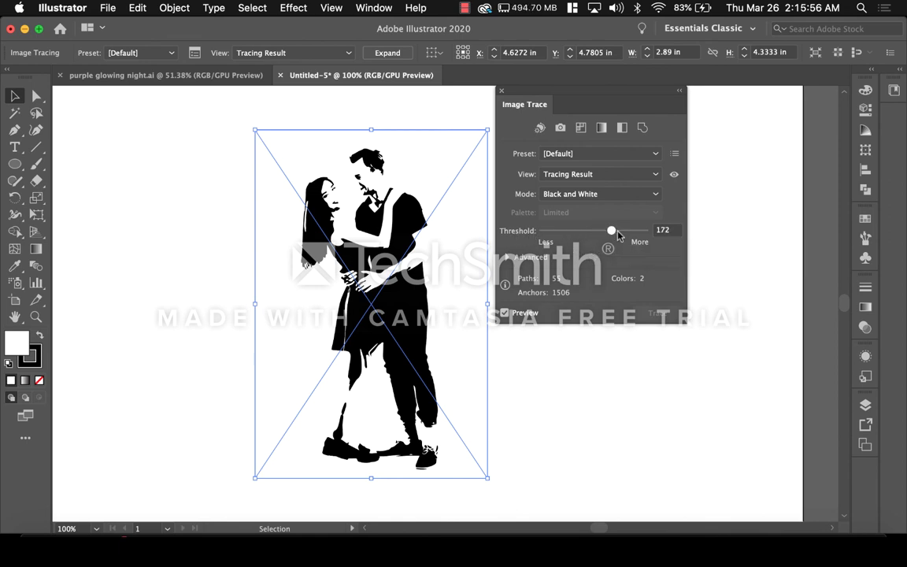
{"action": "left_click", "coordinate": [622, 233]}
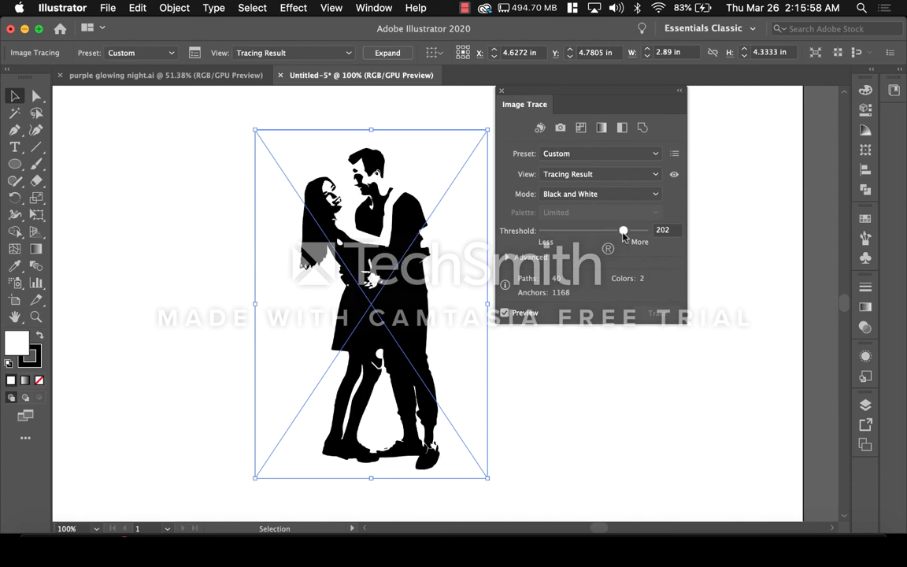
{"action": "left_click", "coordinate": [632, 232]}
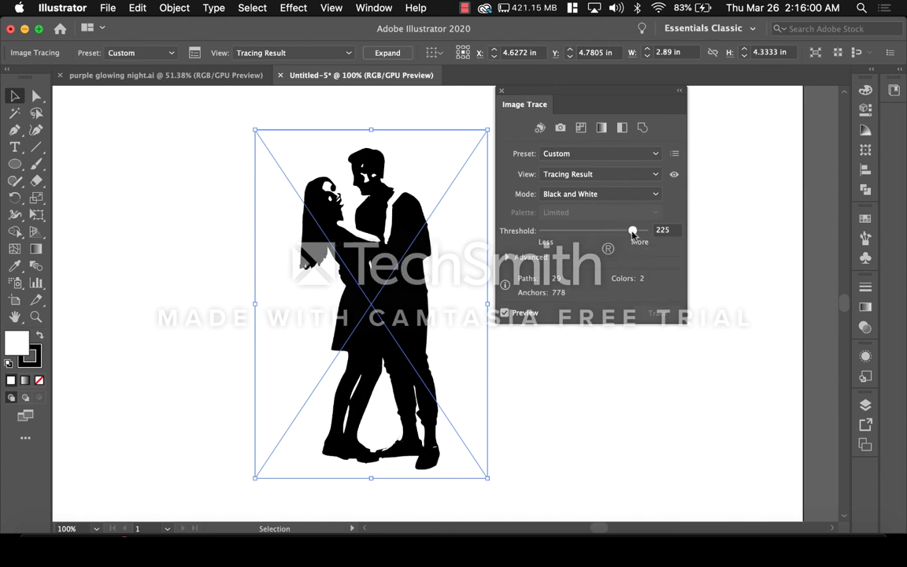
{"action": "left_click_drag", "start_coordinate": [632, 232], "coordinate": [637, 232]}
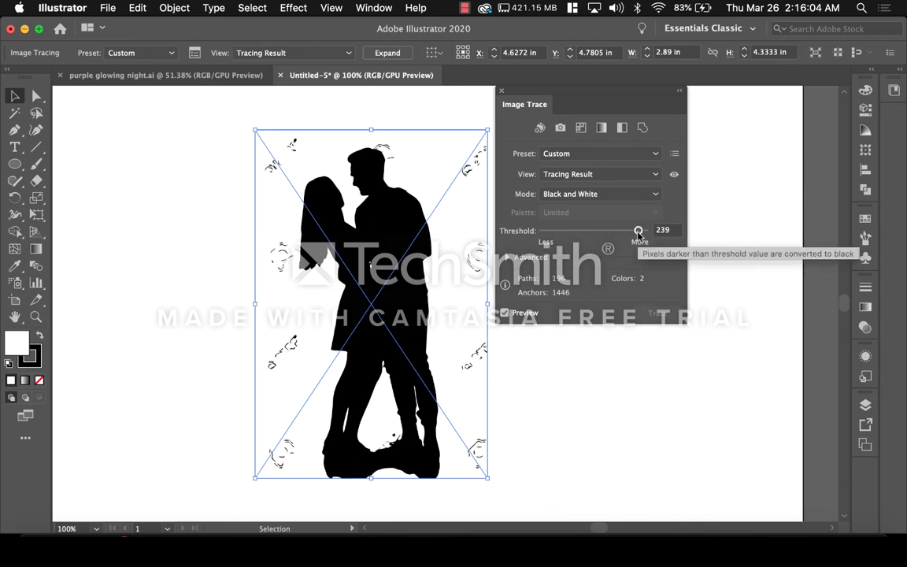
{"action": "left_click_drag", "start_coordinate": [637, 232], "coordinate": [633, 233]}
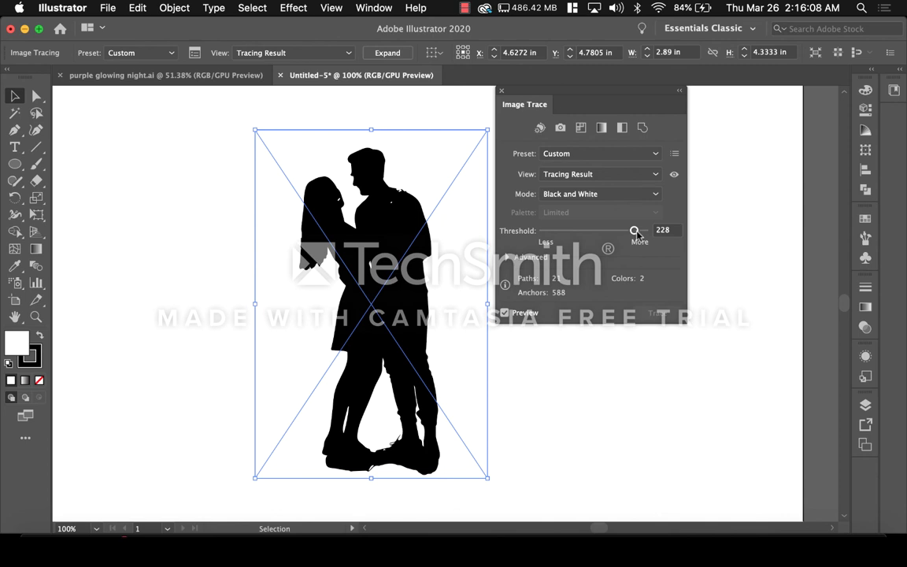
{"action": "left_click_drag", "start_coordinate": [638, 232], "coordinate": [639, 232]}
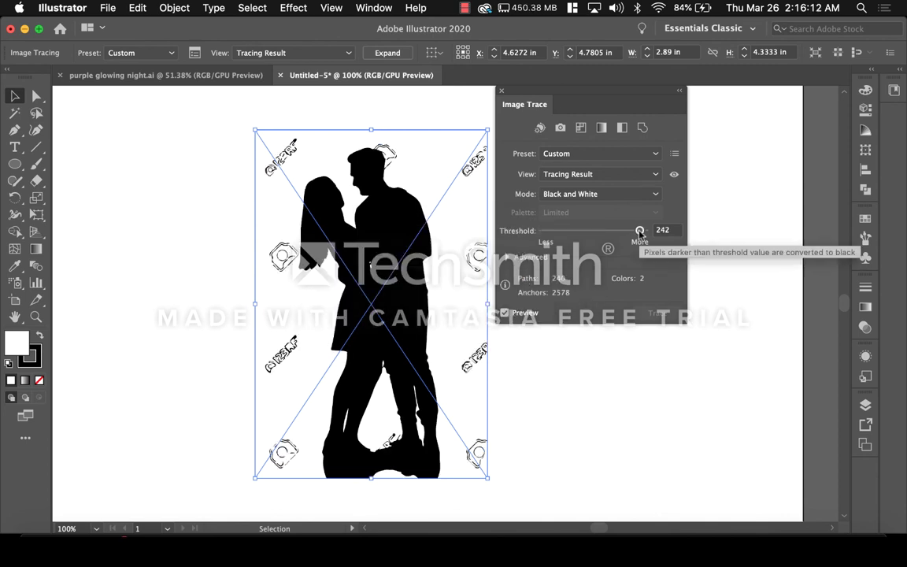
{"action": "left_click_drag", "start_coordinate": [638, 231], "coordinate": [634, 232]}
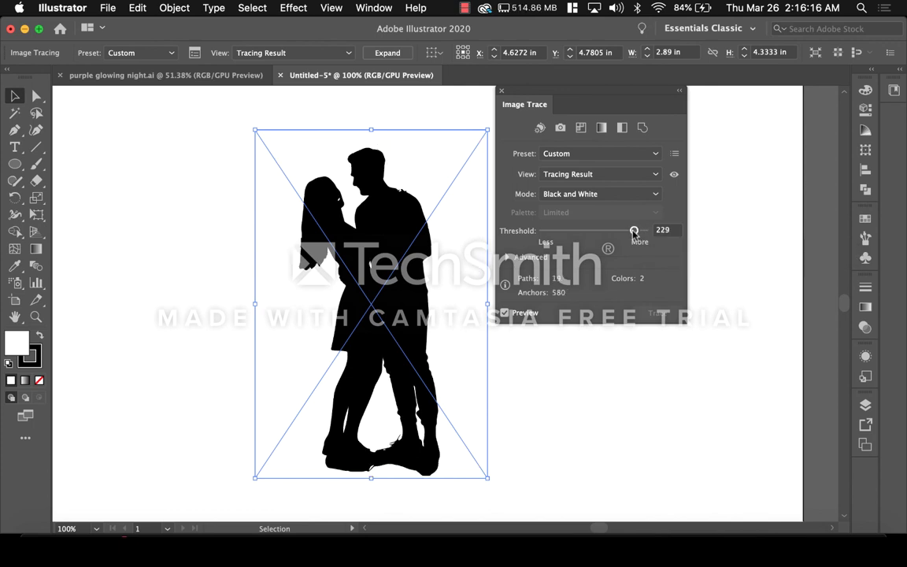
{"action": "left_click_drag", "start_coordinate": [633, 233], "coordinate": [635, 233]}
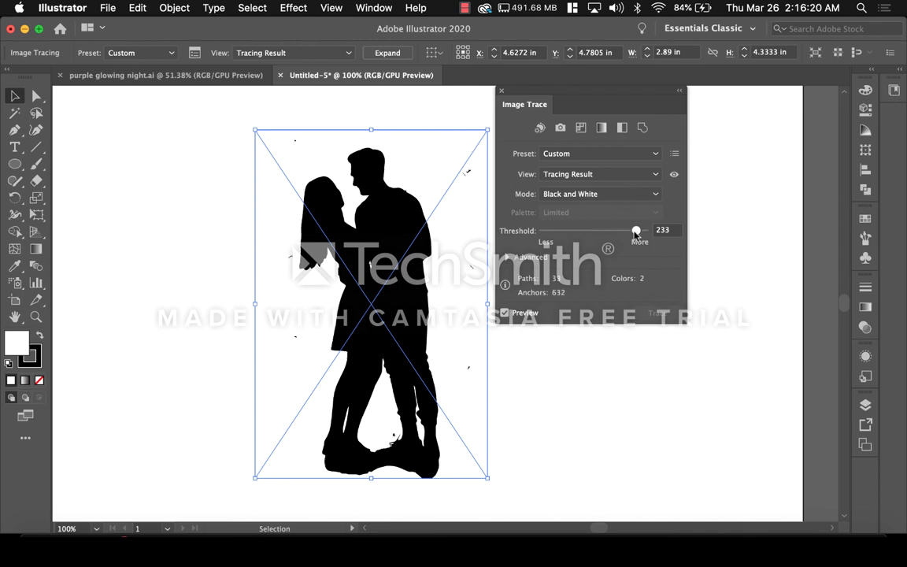
{"action": "left_click", "coordinate": [636, 233]}
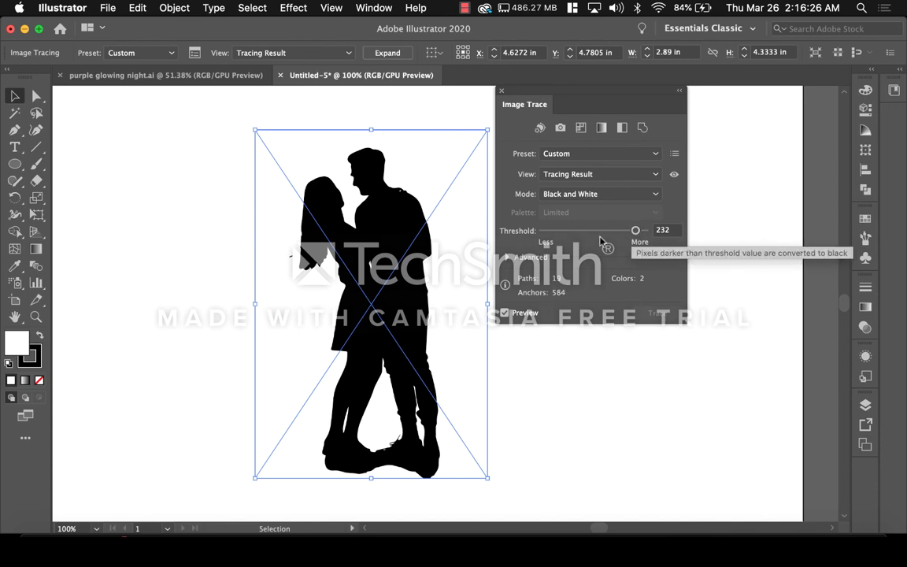
Step: Set the trace's advanced options to ignore white, trace the photo, and close the Image Trace settings
{"action": "left_click", "coordinate": [507, 259]}
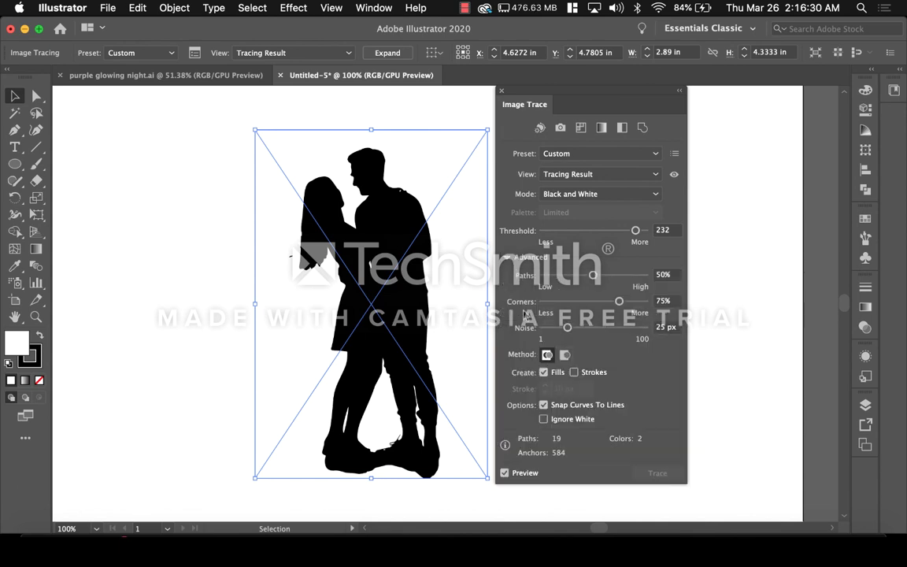
{"action": "left_click", "coordinate": [543, 420]}
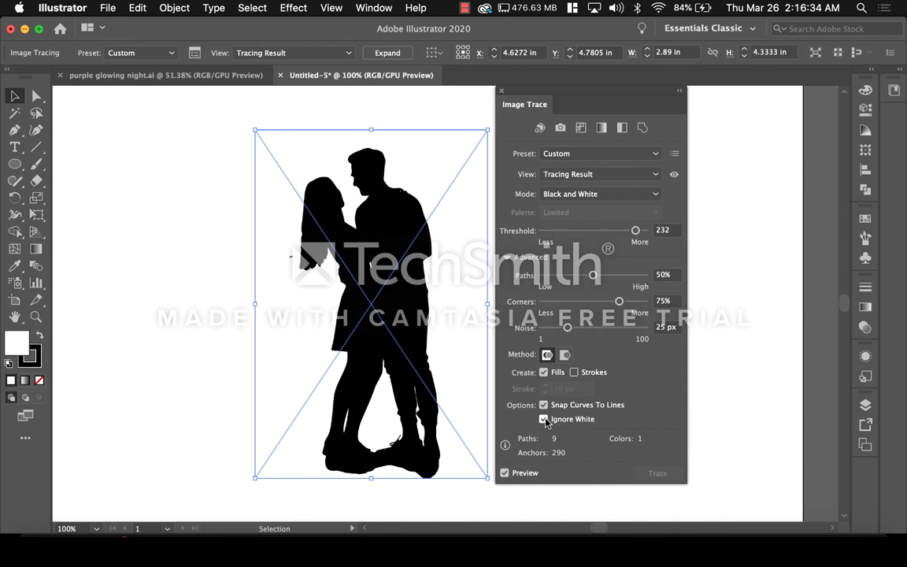
{"action": "left_click", "coordinate": [504, 473]}
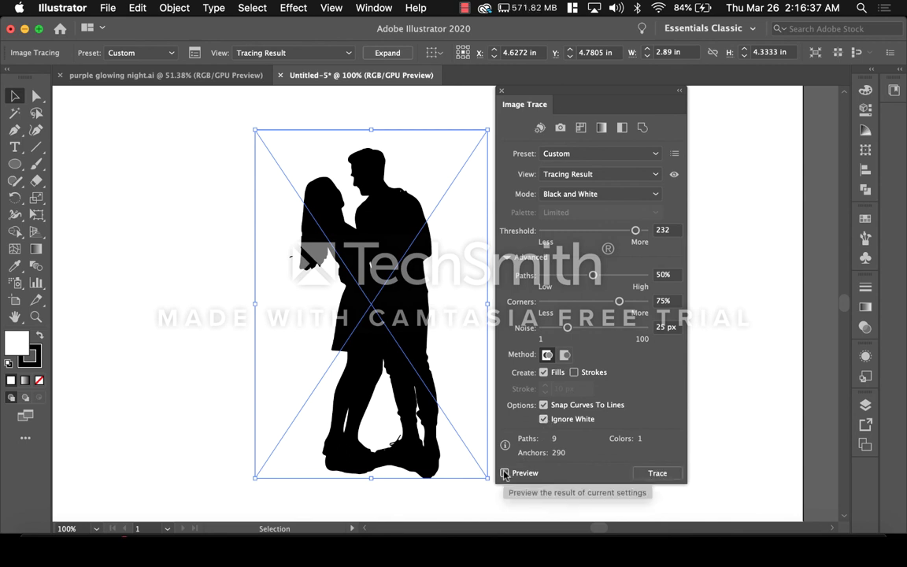
{"action": "left_click", "coordinate": [658, 473]}
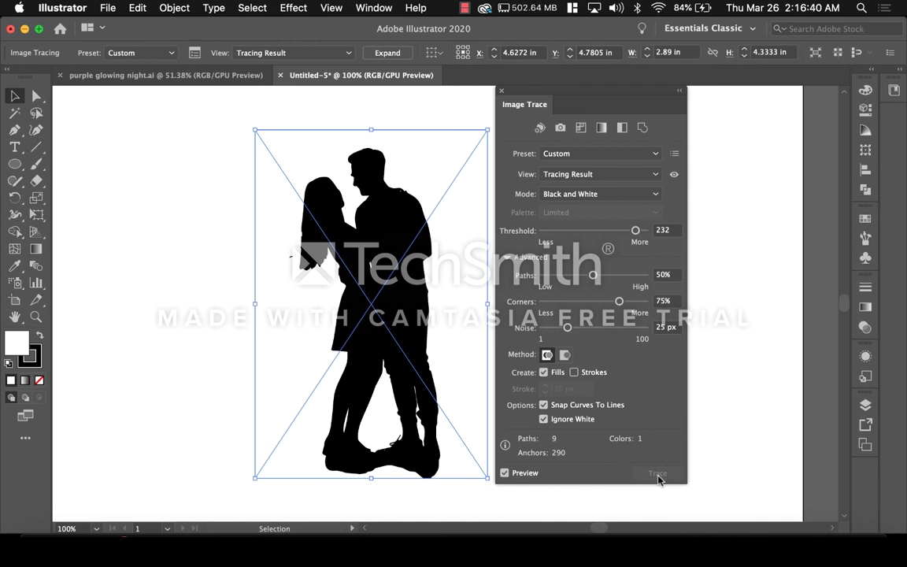
{"action": "left_click", "coordinate": [501, 91]}
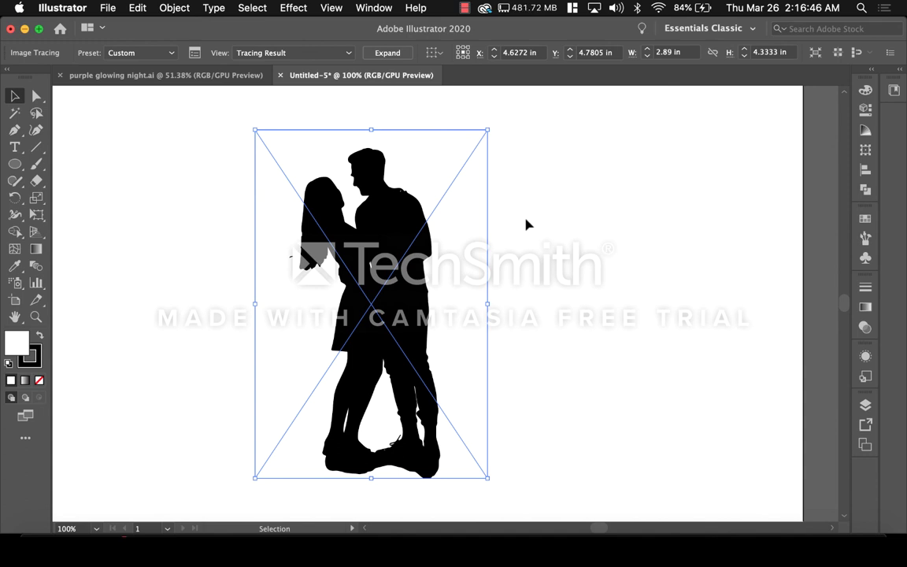
Step: Expand the traced couple into vector shapes with Object and Fill enabled
{"action": "left_click", "coordinate": [174, 9]}
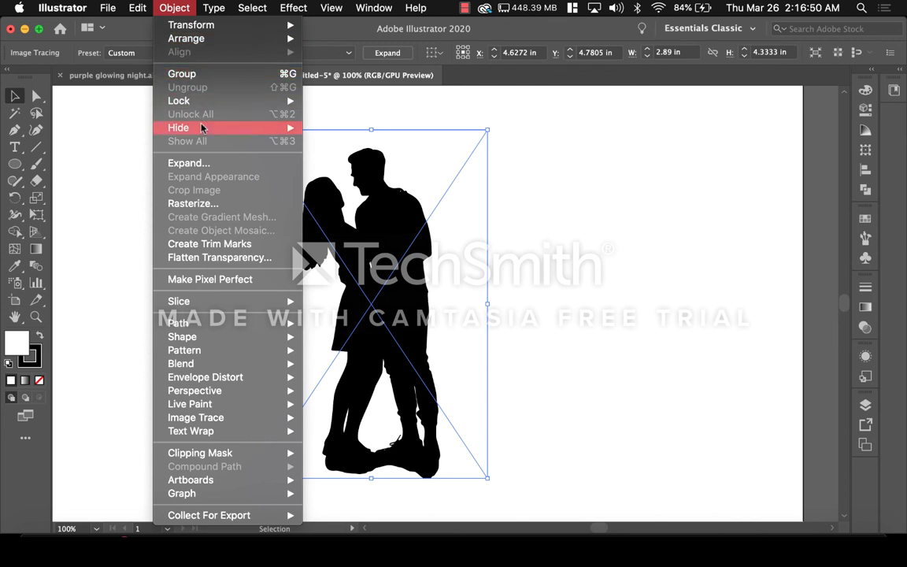
{"action": "left_click", "coordinate": [200, 164]}
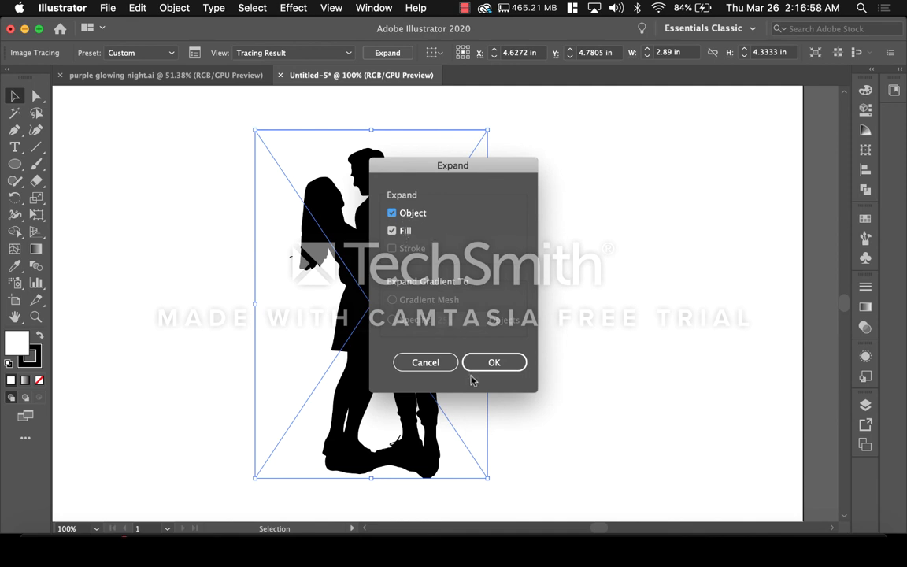
{"action": "left_click", "coordinate": [491, 362]}
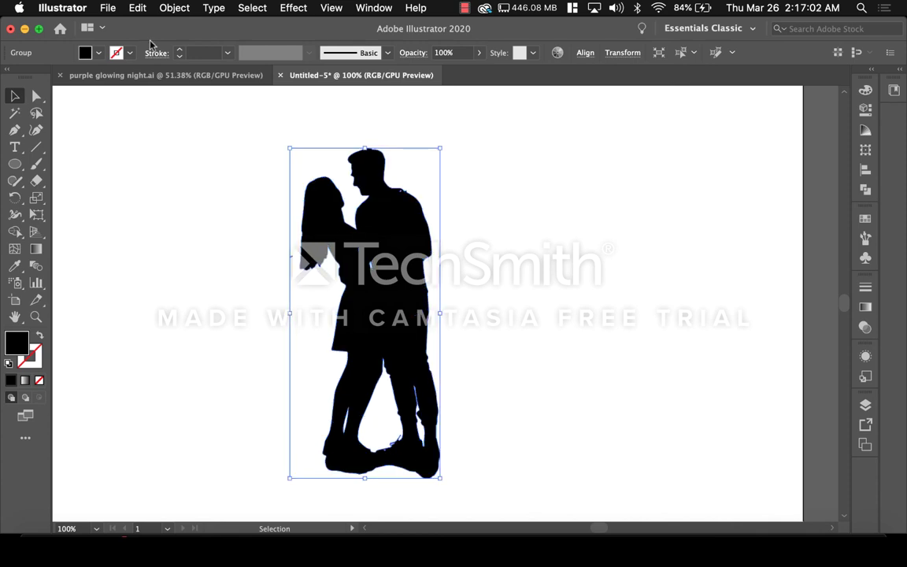
Step: Switch to the purple glowing night.ai document and add a new layer above Layer 3
{"action": "left_click", "coordinate": [157, 73]}
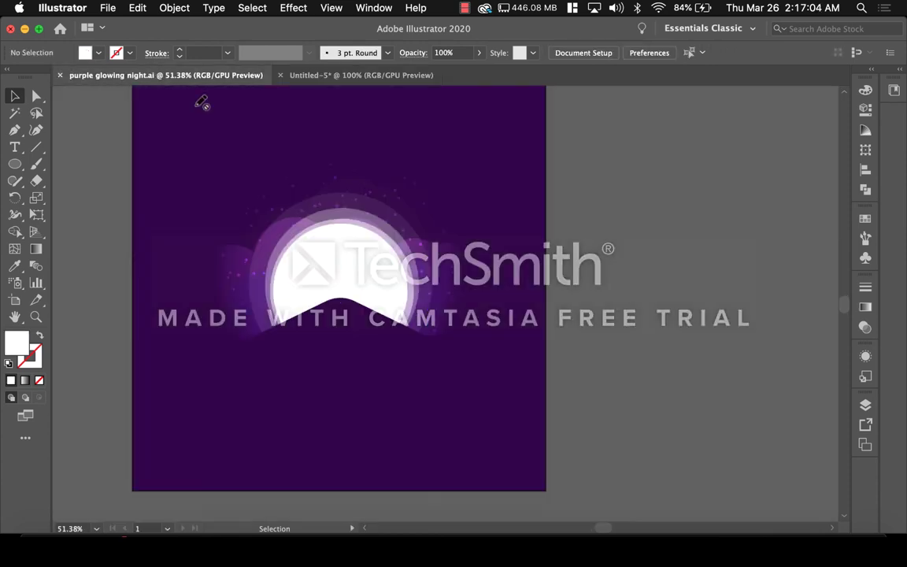
{"action": "scroll", "coordinate": [417, 310], "scroll_direction": "left", "scroll_amount": 3}
{"action": "scroll", "coordinate": [417, 309], "scroll_direction": "up", "scroll_amount": 1}
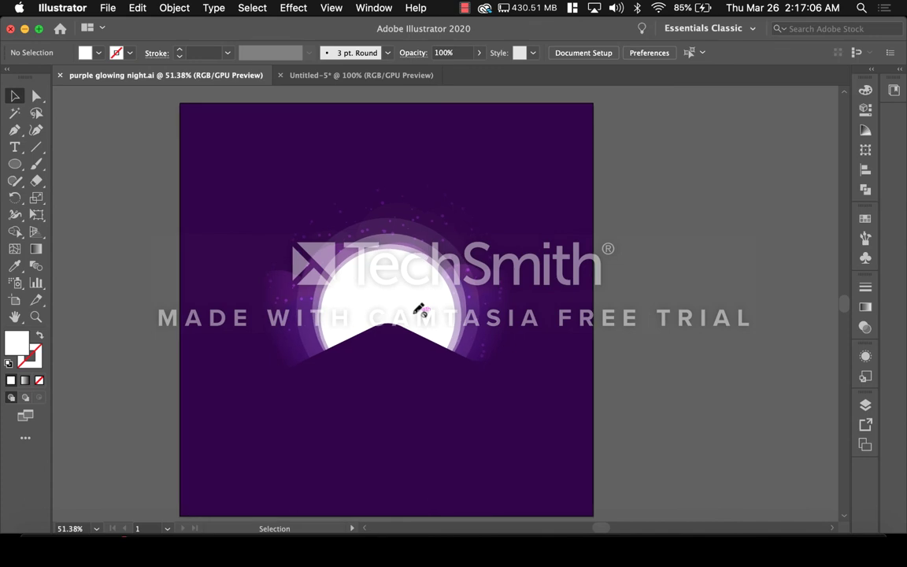
{"action": "left_click", "coordinate": [869, 70]}
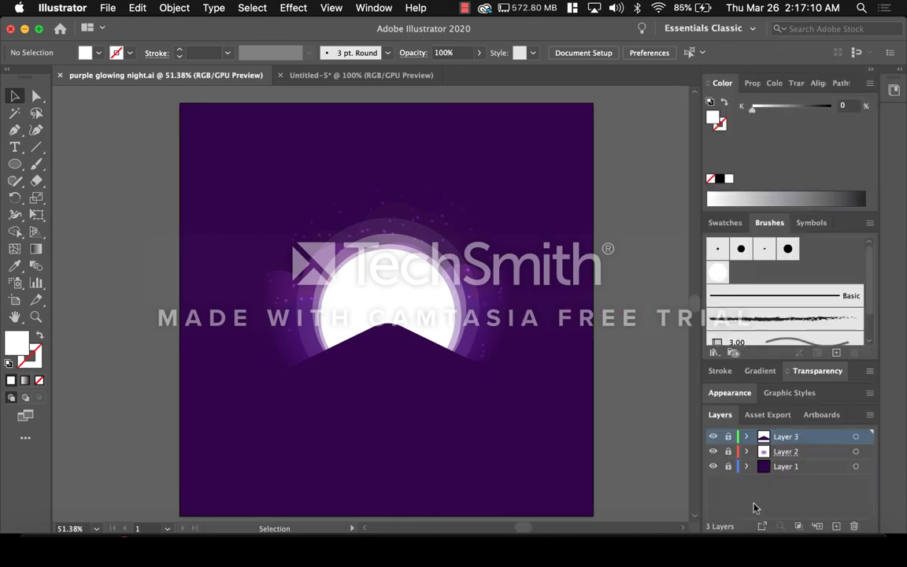
{"action": "left_click", "coordinate": [836, 526]}
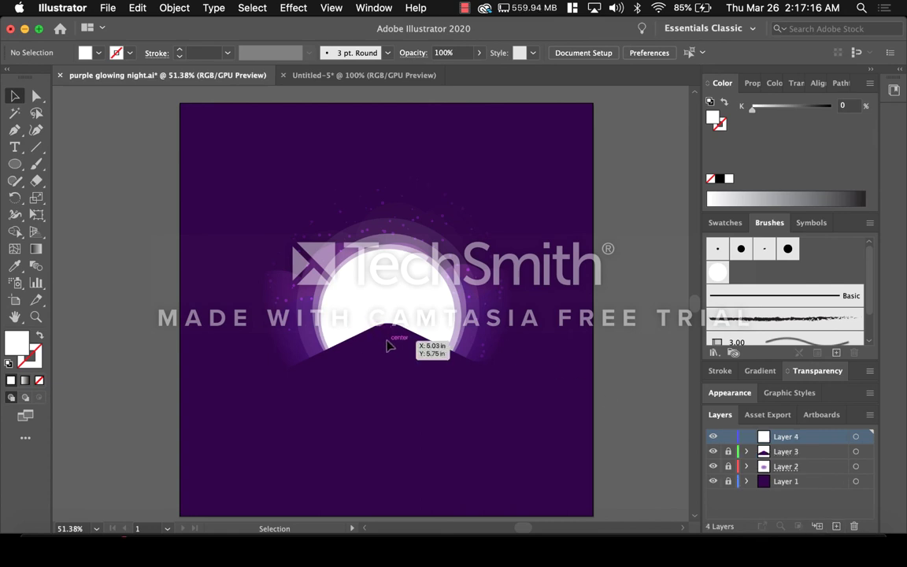
Step: Paste the traced couple onto Layer 4 and scale it down so it fits in front of the moon at the hilltop
{"action": "key", "text": "super+v"}
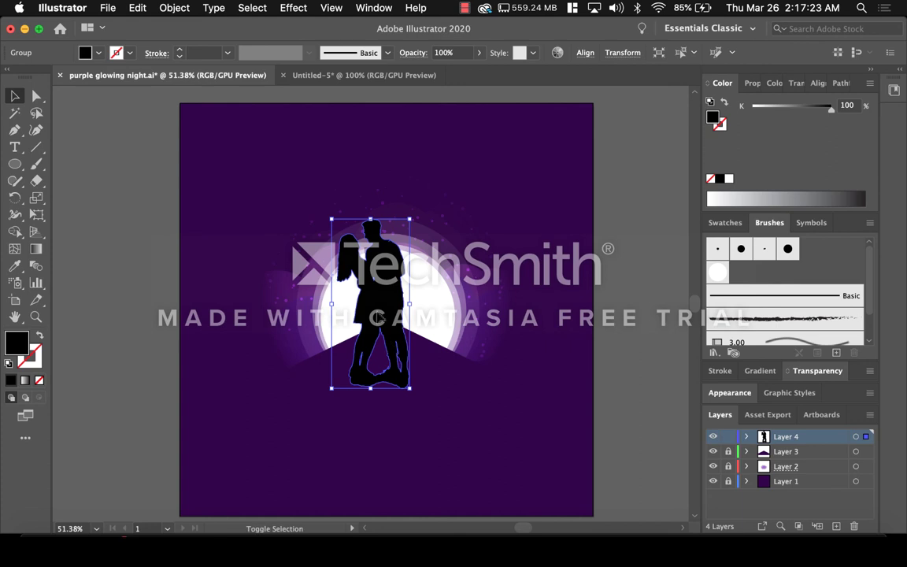
{"action": "left_click_drag", "start_coordinate": [331, 218], "coordinate": [373, 312]}
{"action": "left_click_drag", "start_coordinate": [401, 347], "coordinate": [396, 306]}
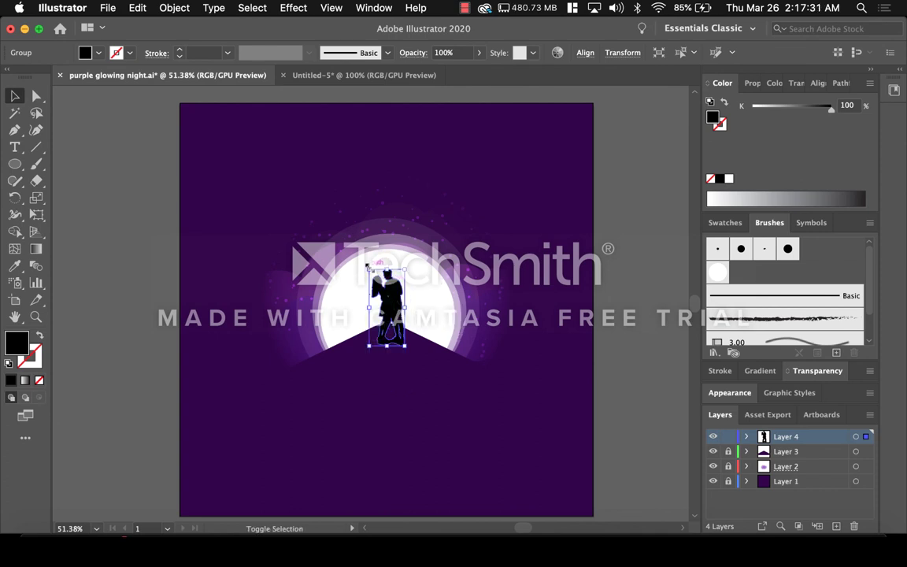
{"action": "left_click_drag", "start_coordinate": [366, 265], "coordinate": [370, 276]}
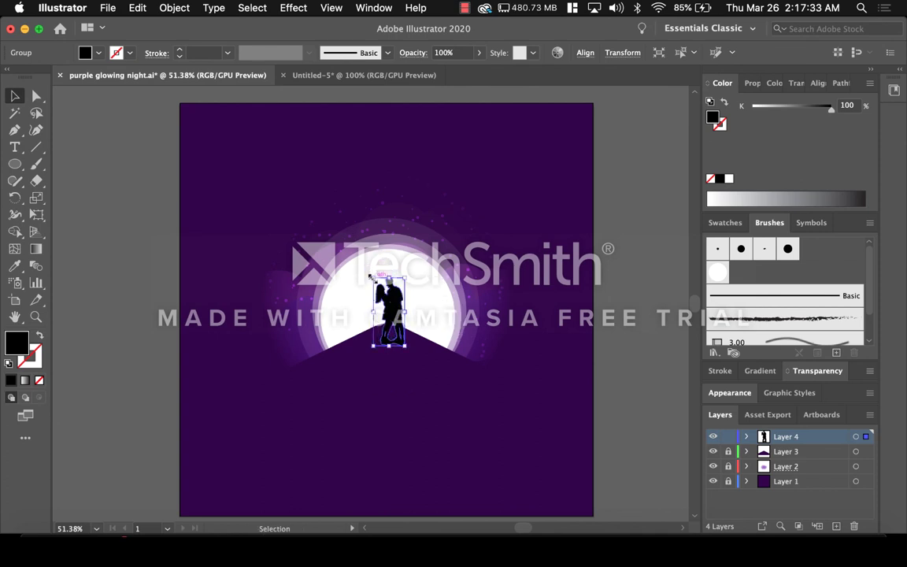
Step: Move the couple silhouette slightly up and sideways to centre it over the hill's peak
{"action": "key", "text": "super+equal"}
{"action": "key", "text": "super+equal"}
{"action": "key", "text": "super+equal"}
{"action": "key", "text": "super+equal"}
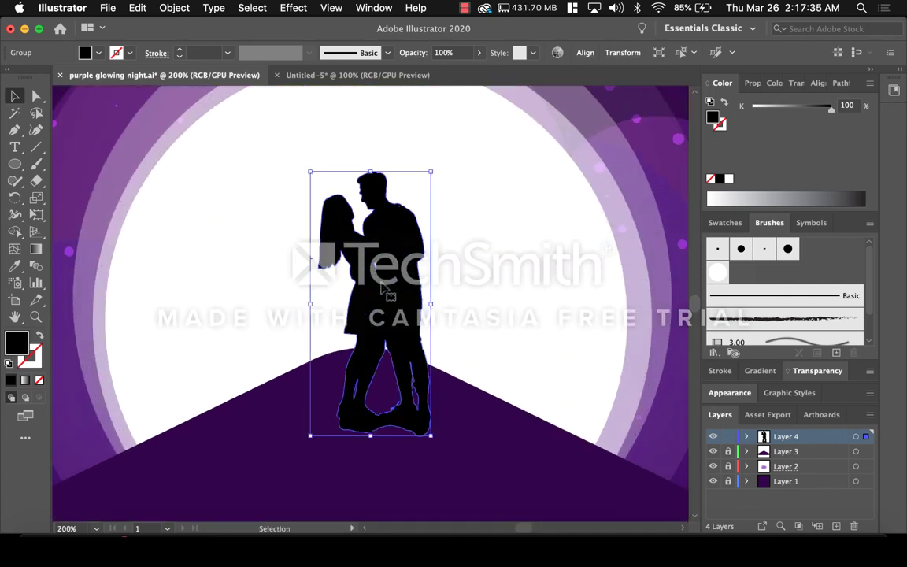
{"action": "left_click_drag", "start_coordinate": [383, 287], "coordinate": [370, 264]}
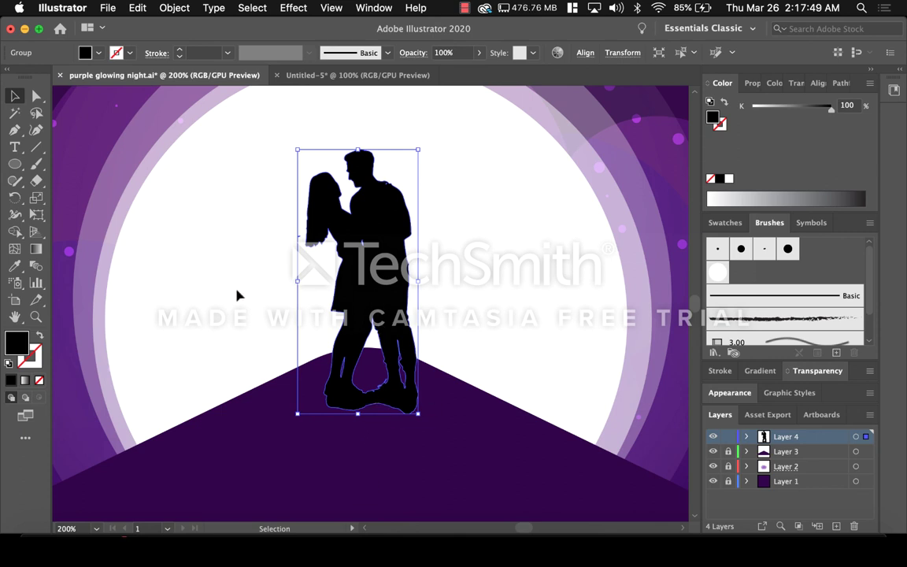
Step: Recolor the couple with the hill's dark purple 33004B using the Eyedropper, and raise it so the lower legs meet the hilltop
{"action": "left_click", "coordinate": [13, 267]}
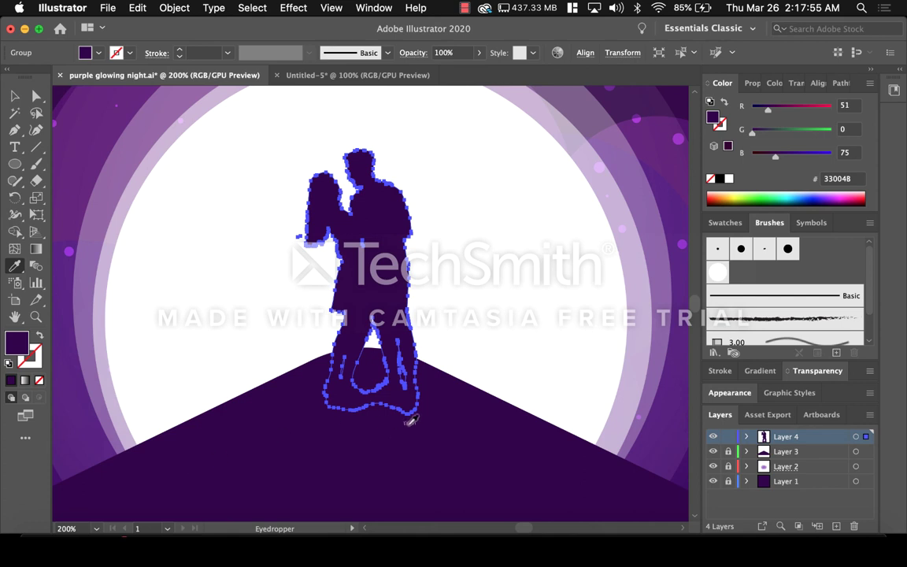
{"action": "key", "text": "v"}
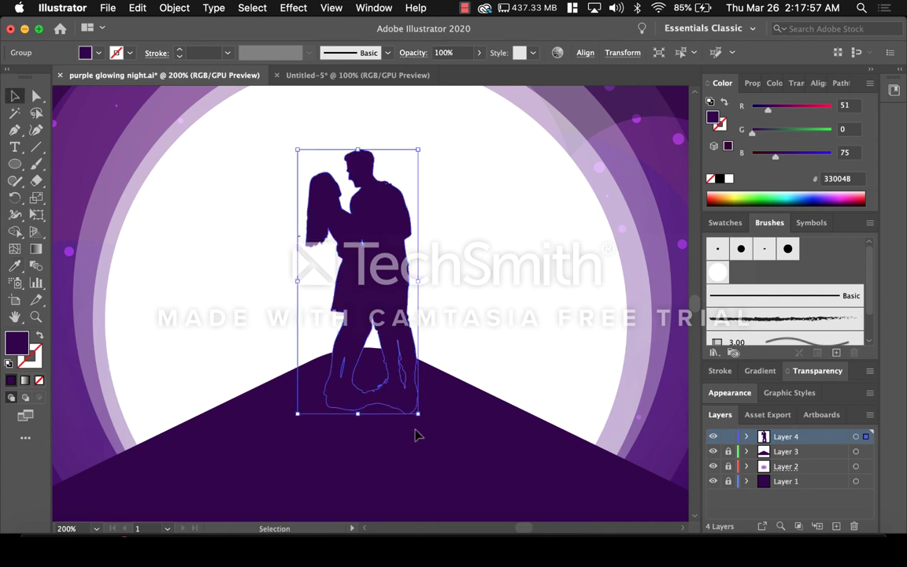
{"action": "left_click", "coordinate": [417, 434]}
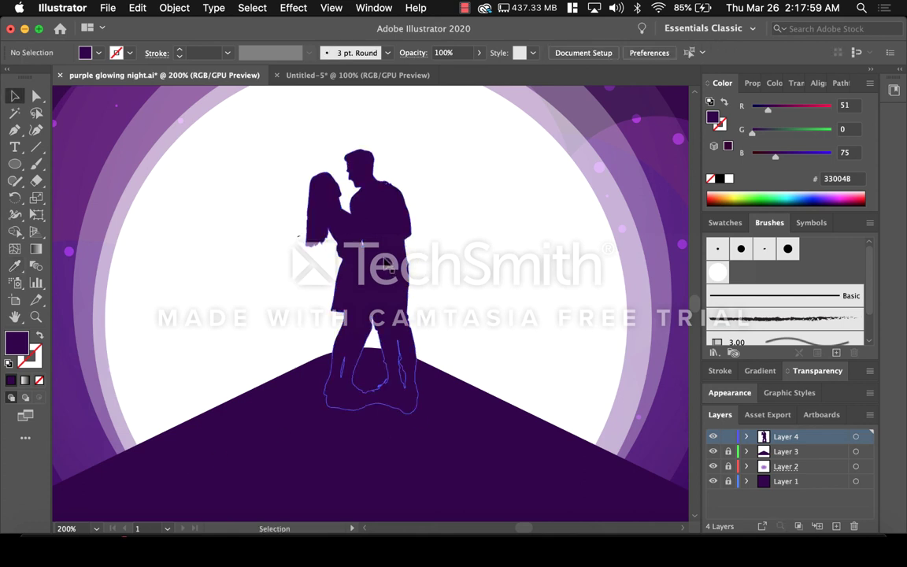
{"action": "left_click_drag", "start_coordinate": [347, 229], "coordinate": [339, 207]}
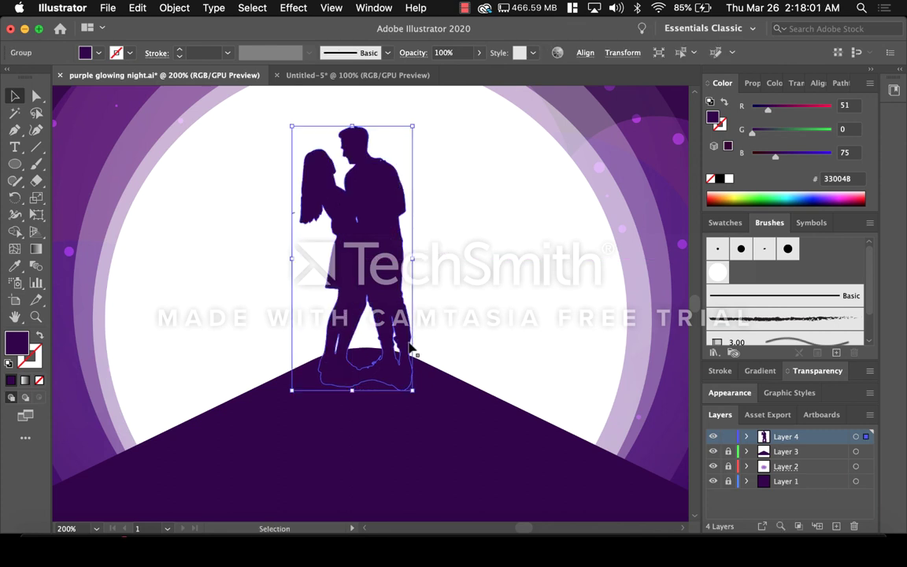
{"action": "left_click", "coordinate": [429, 410]}
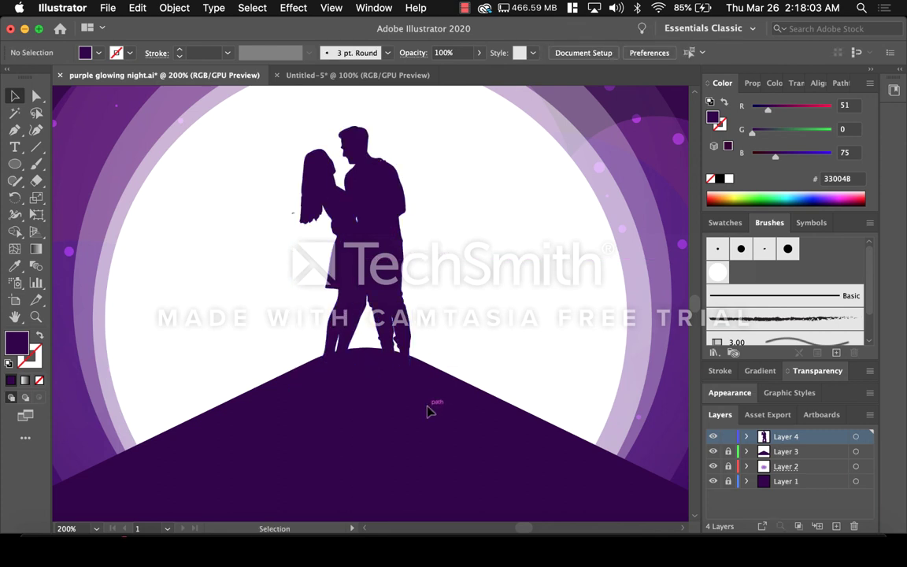
Step: Examine the couple's size and placement against the moon and hill in the overall composition
{"action": "key", "text": "super+minus"}
{"action": "key", "text": "super+minus"}
{"action": "key", "text": "super+minus"}
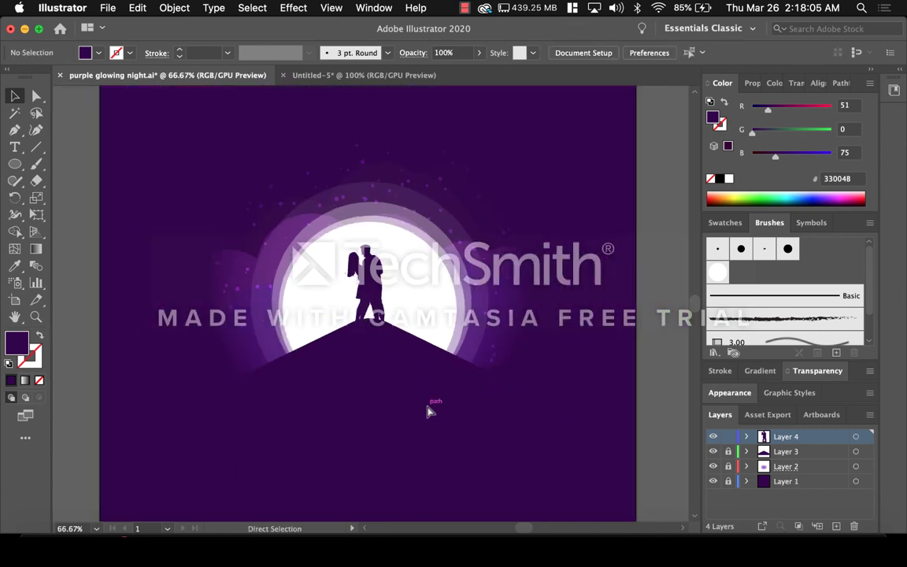
{"action": "key", "text": "super+minus"}
{"action": "key", "text": "super+plus"}
{"action": "key", "text": "super+plus"}
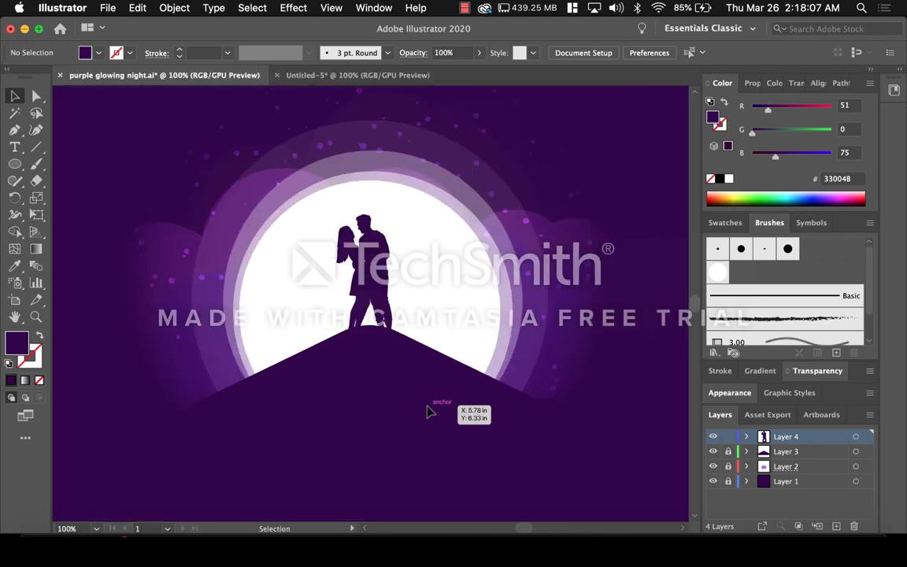
{"action": "scroll", "coordinate": [428, 410], "scroll_direction": "up", "scroll_amount": 5}
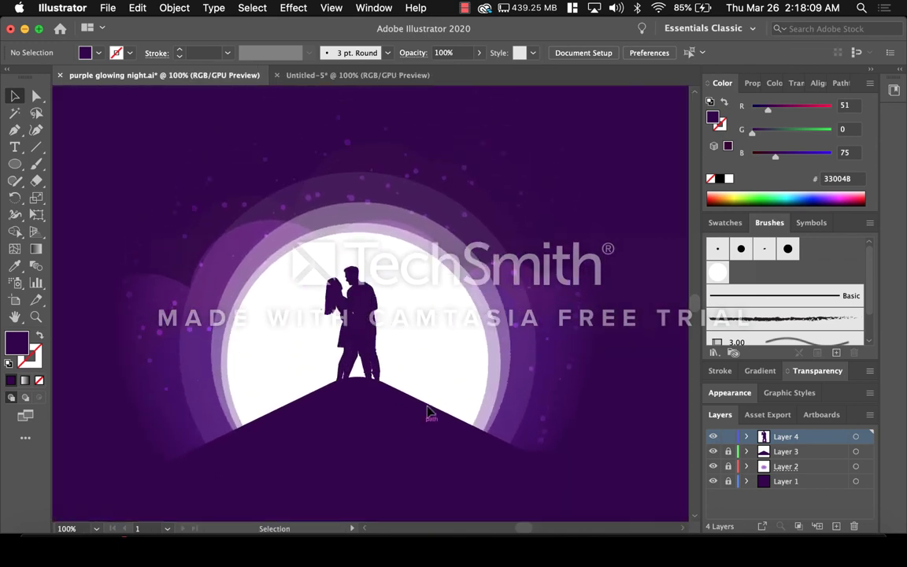